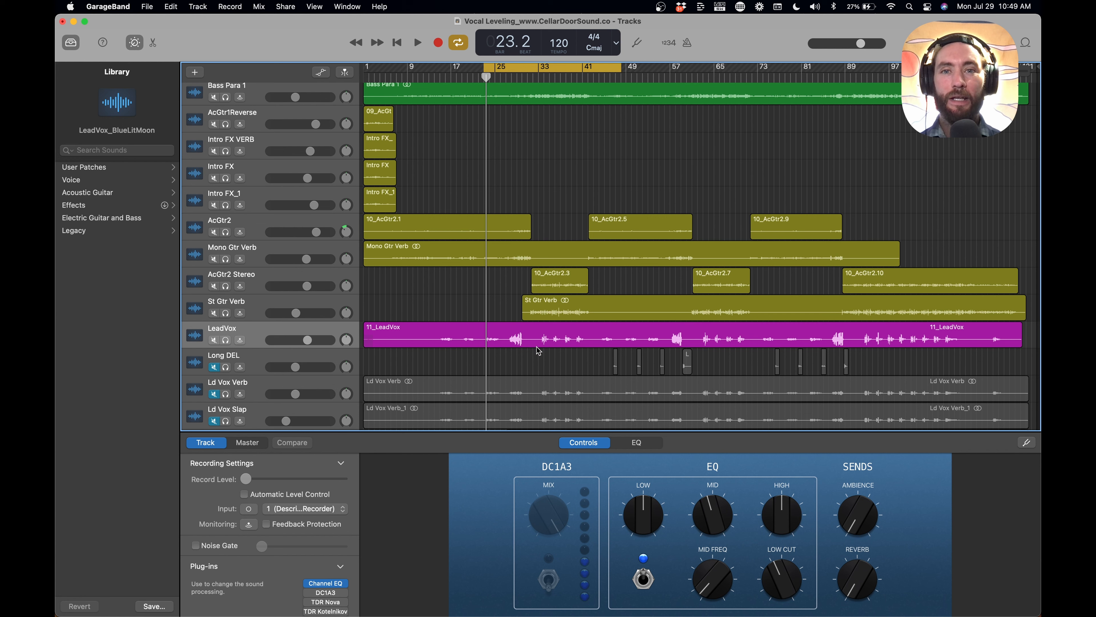
Step: Play the mix through the section after bar 23 and set the cycle region to about bars 33 to 43
{"action": "key", "text": "space"}
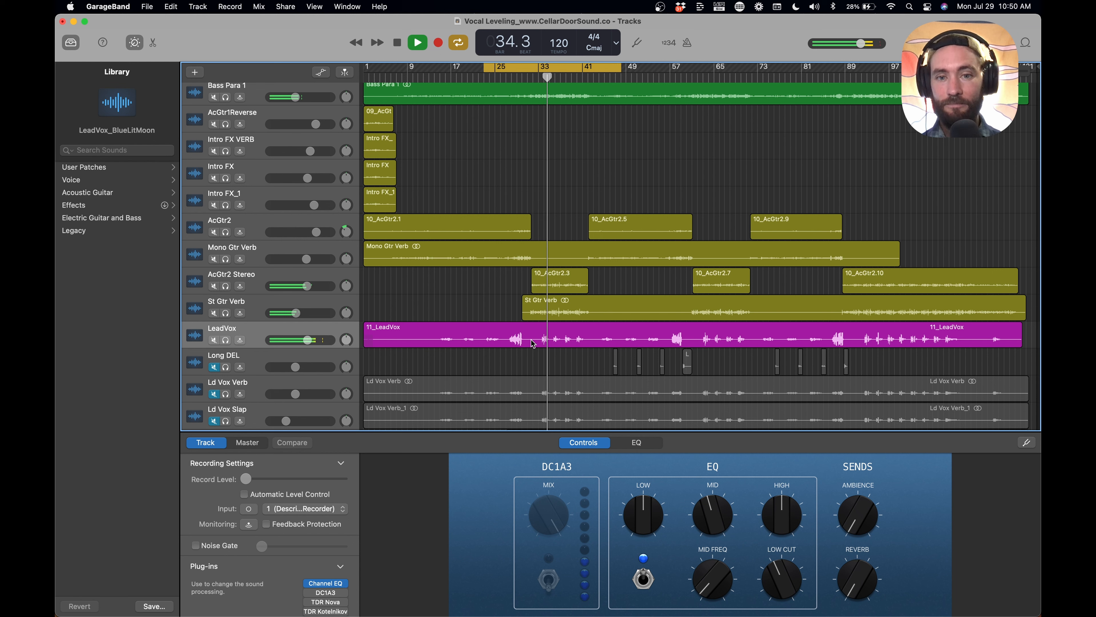
{"action": "key", "text": "space"}
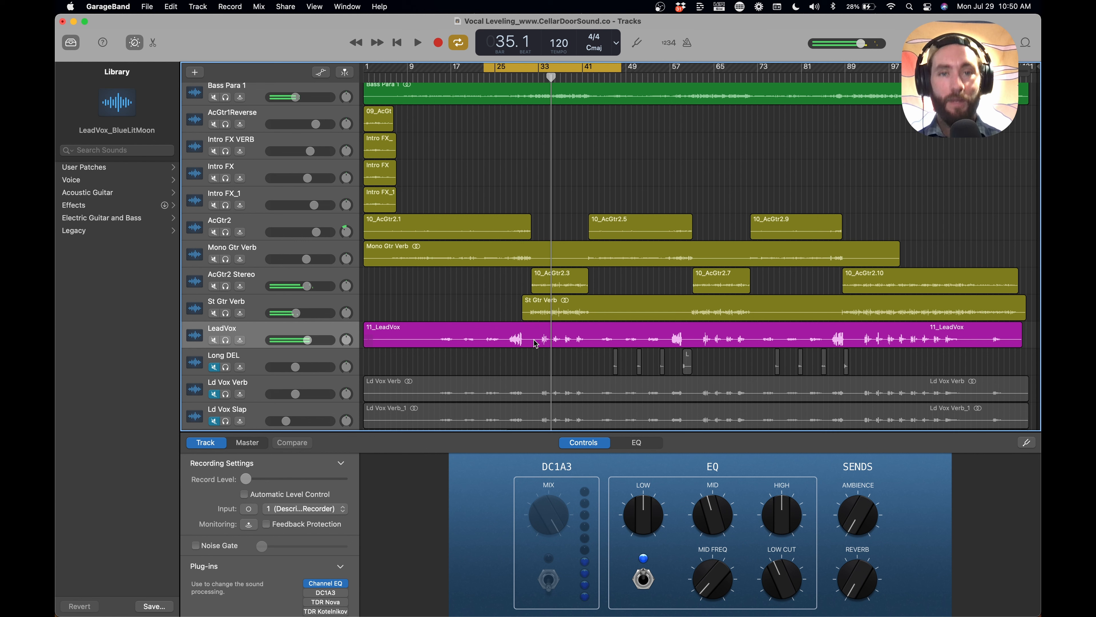
{"action": "left_click", "coordinate": [486, 70]}
{"action": "left_click", "coordinate": [486, 70]}
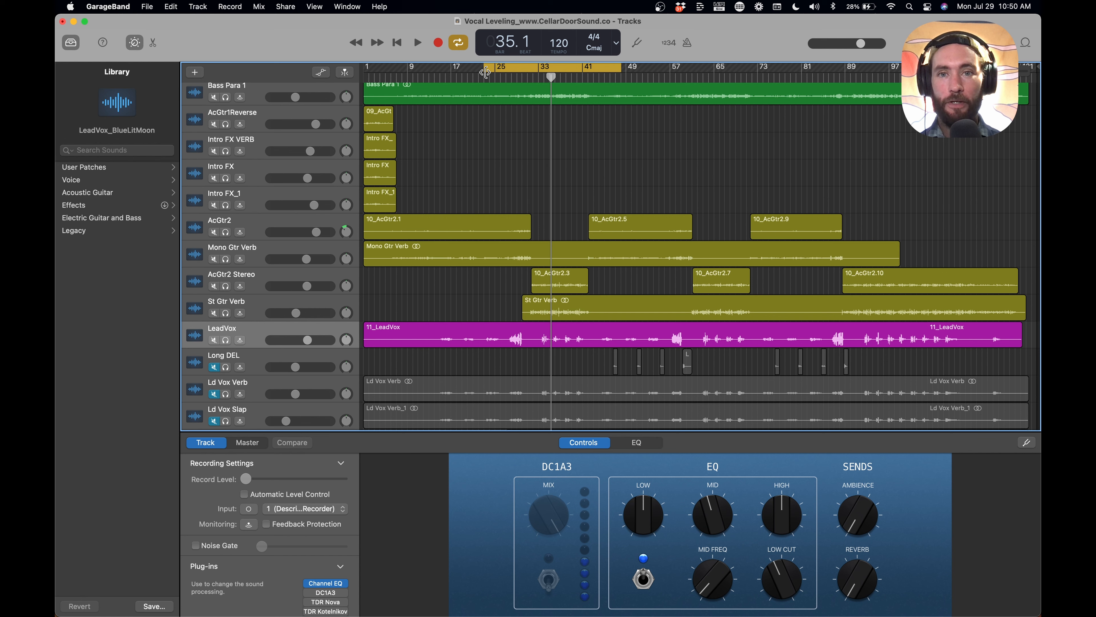
{"action": "left_click_drag", "start_coordinate": [485, 71], "coordinate": [540, 71]}
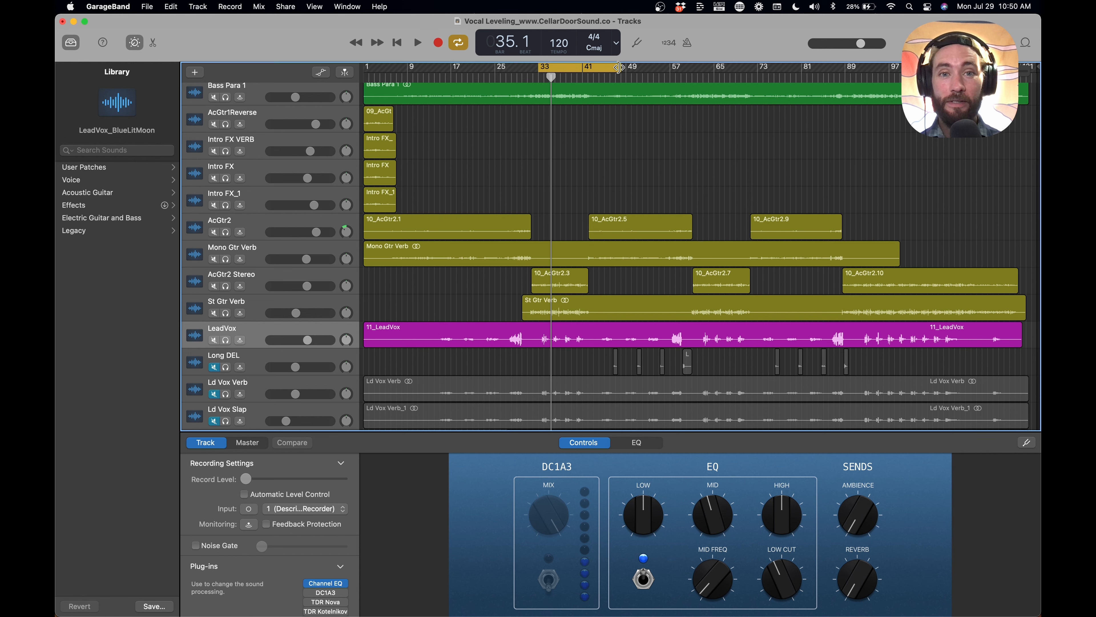
{"action": "left_click_drag", "start_coordinate": [620, 68], "coordinate": [589, 66]}
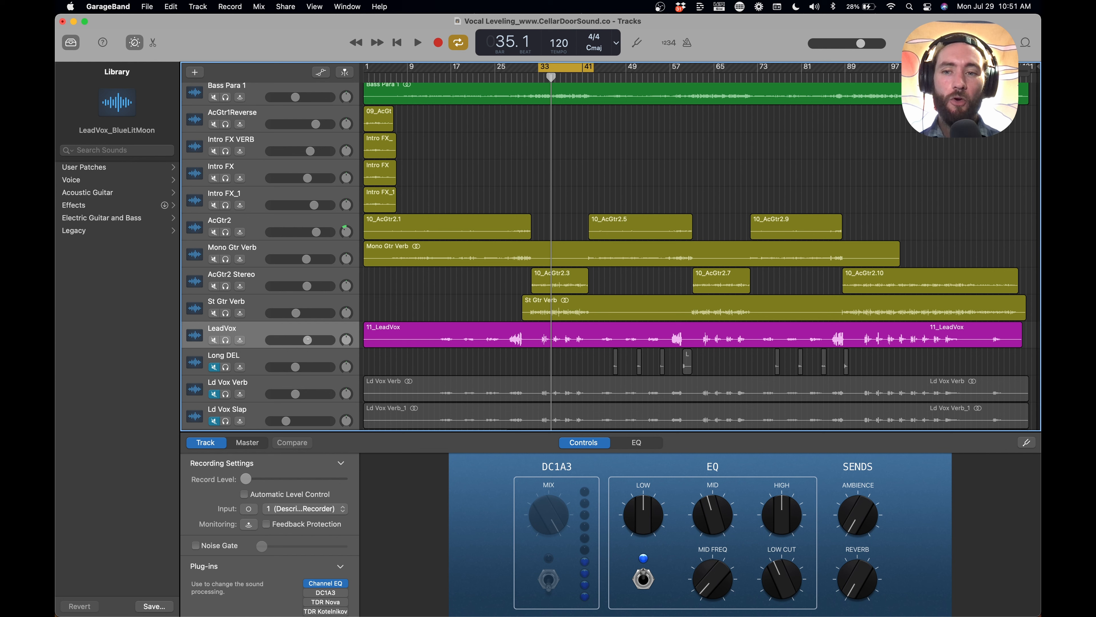
Step: Adjust the LeadVox track volume to about -3.2 dB while the cycled section plays
{"action": "left_click_drag", "start_coordinate": [307, 339], "coordinate": [311, 343]}
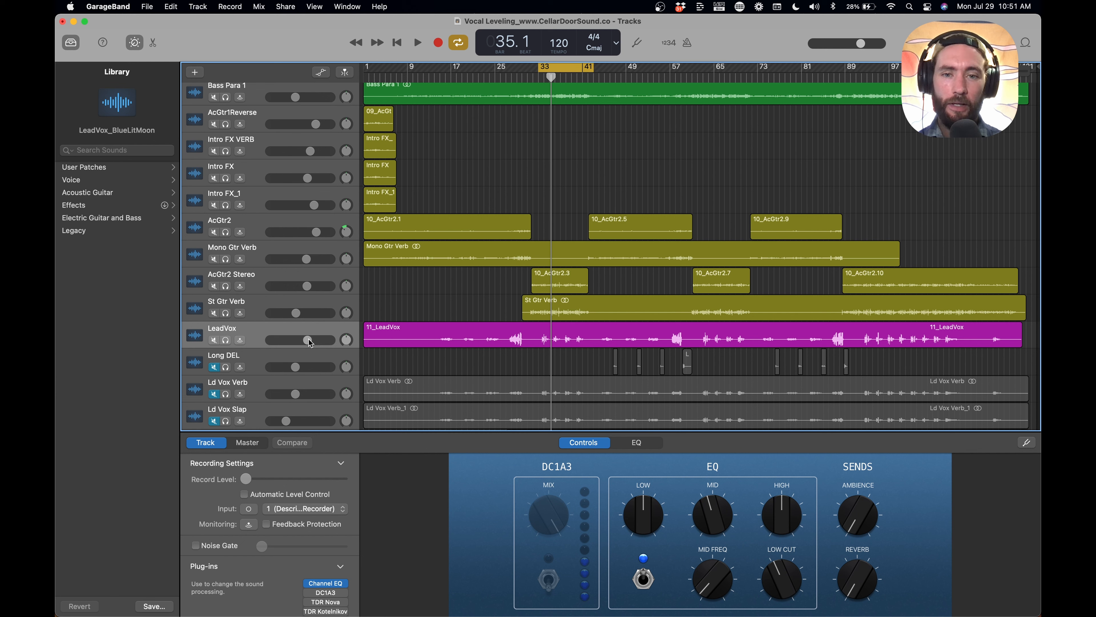
{"action": "key", "text": "space"}
{"action": "left_click_drag", "start_coordinate": [311, 344], "coordinate": [305, 339]}
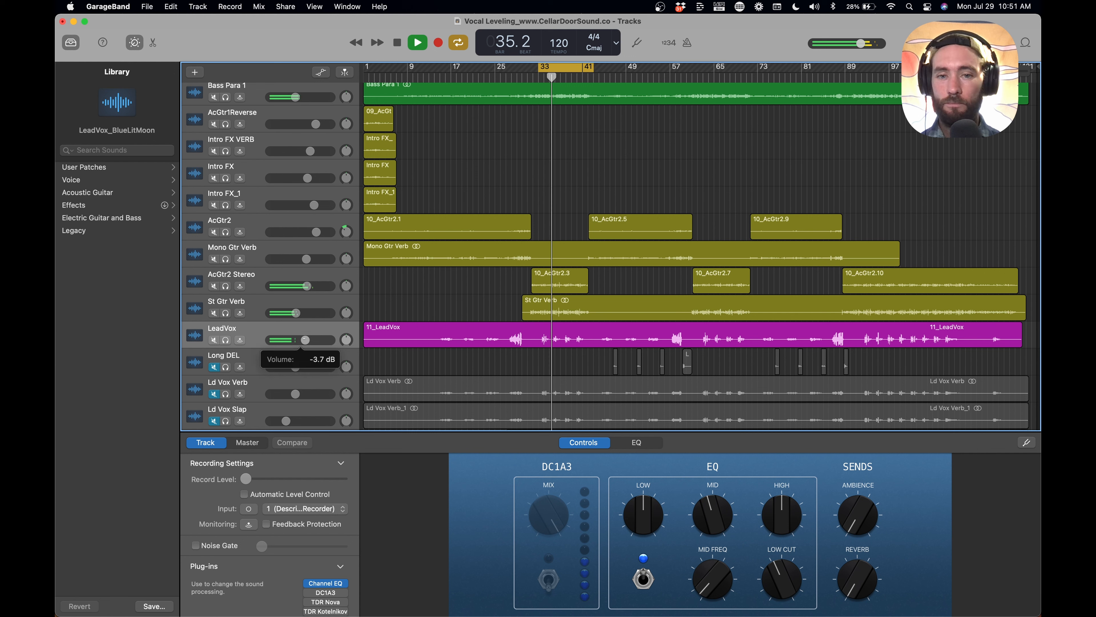
{"action": "left_click_drag", "start_coordinate": [305, 339], "coordinate": [307, 339]}
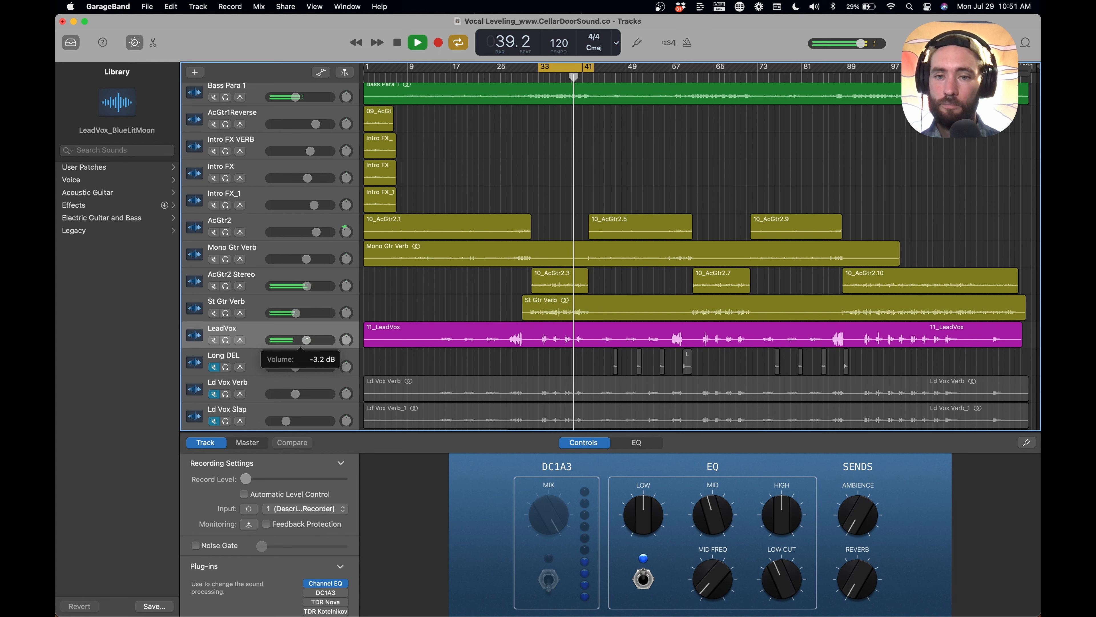
{"action": "left_click_drag", "start_coordinate": [306, 340], "coordinate": [306, 339]}
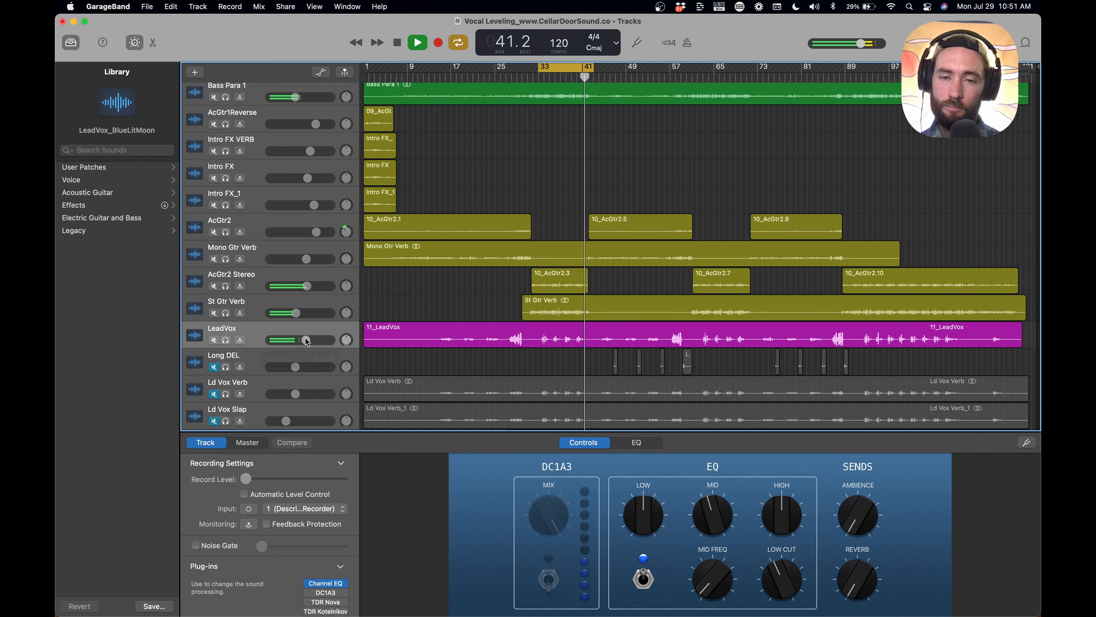
{"action": "key", "text": "space"}
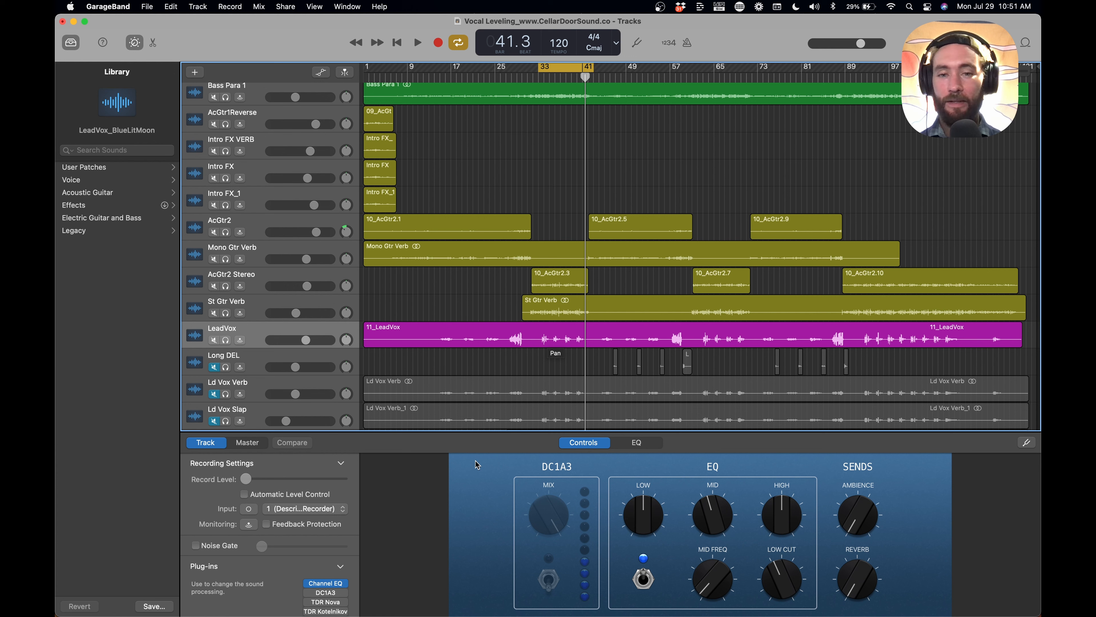
Step: Show the track volume automation and activate the volume curve on the LeadVox track
{"action": "left_click", "coordinate": [599, 383]}
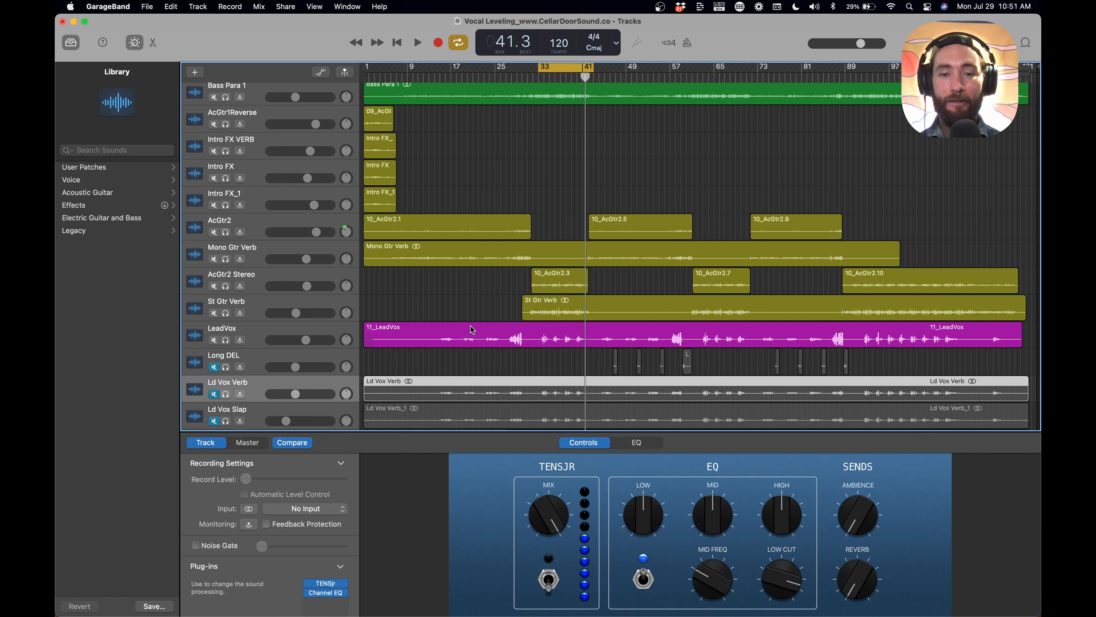
{"action": "key", "text": "a"}
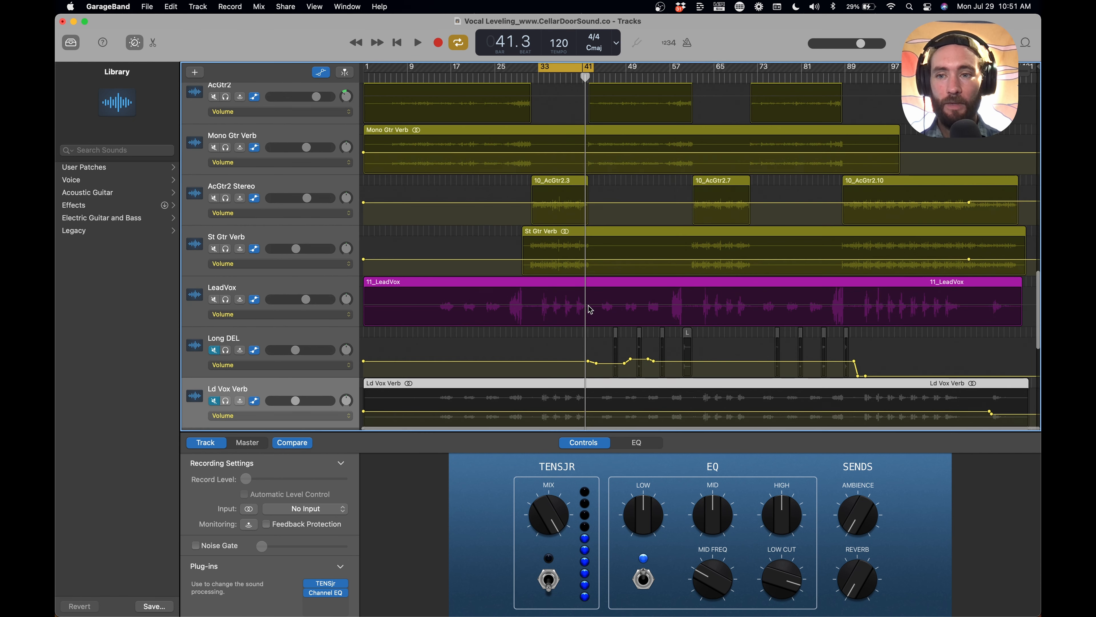
{"action": "scroll", "coordinate": [512, 326], "scroll_direction": "up", "scroll_amount": 1}
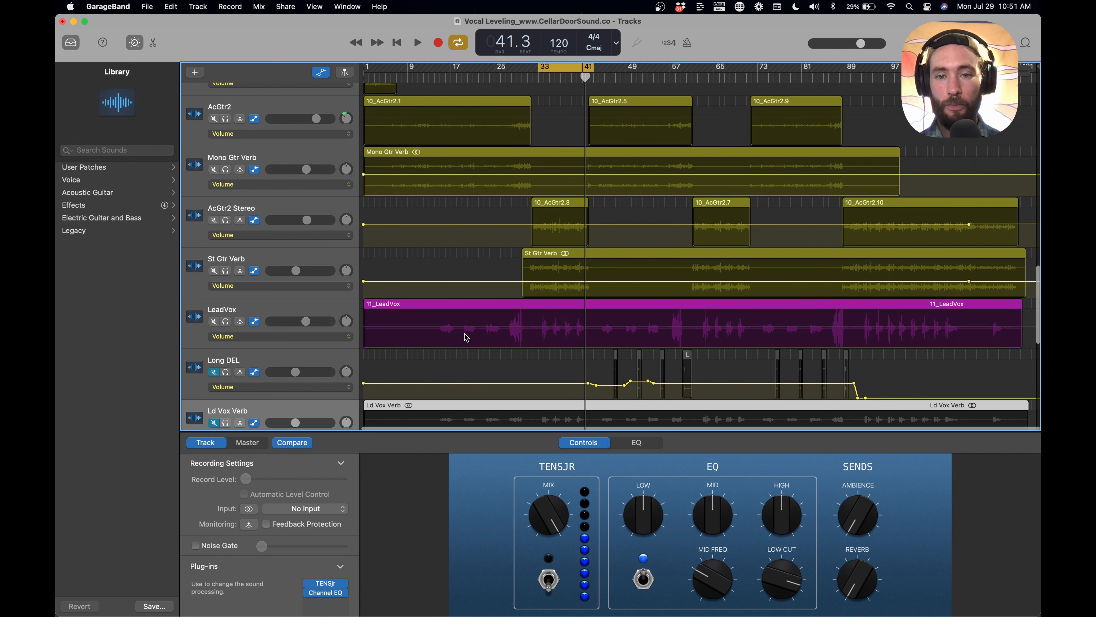
{"action": "scroll", "coordinate": [467, 337], "scroll_direction": "up", "scroll_amount": 8}
{"action": "scroll", "coordinate": [467, 337], "scroll_direction": "down", "scroll_amount": 5}
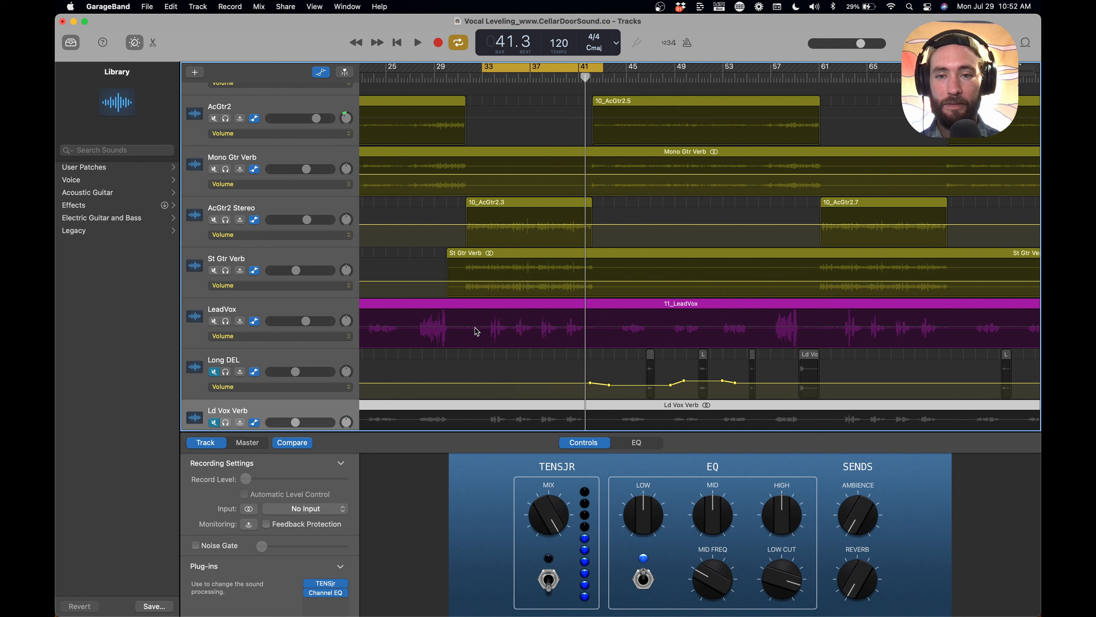
{"action": "left_click", "coordinate": [475, 329]}
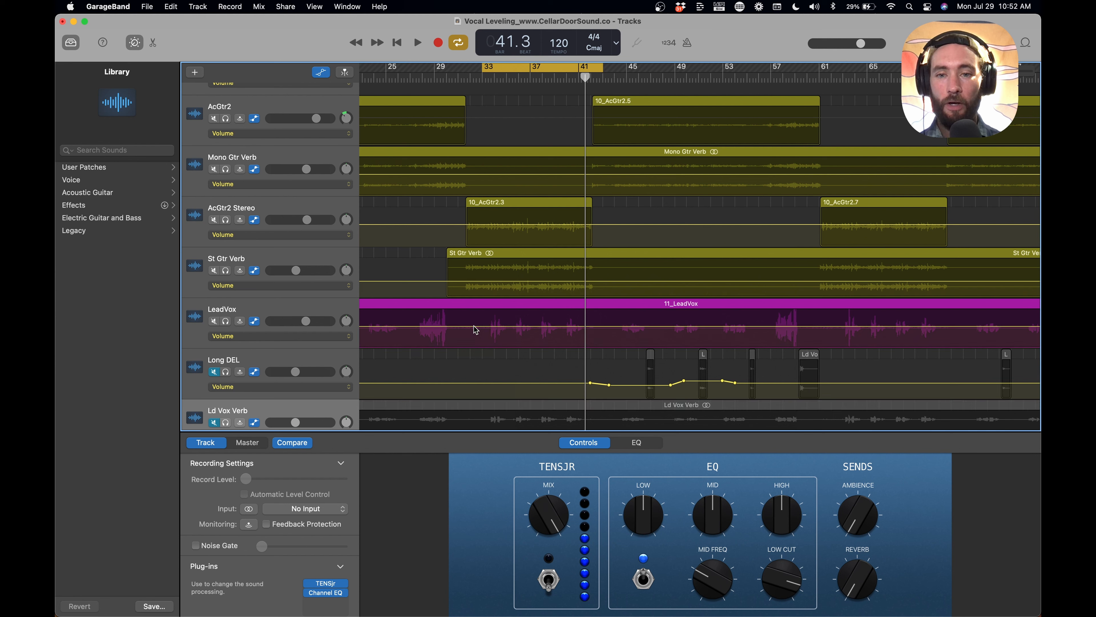
Step: Add pairs of volume automation points on LeadVox near bars 13, 27, 30, 32 and 42 to separate the song sections
{"action": "left_click", "coordinate": [474, 326]}
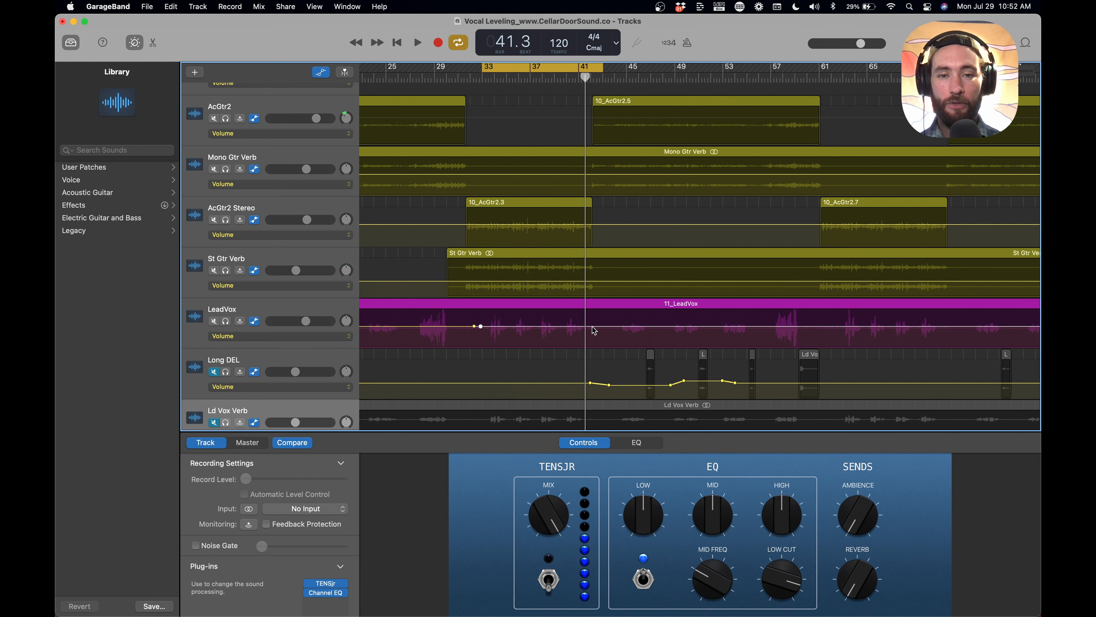
{"action": "left_click", "coordinate": [601, 326]}
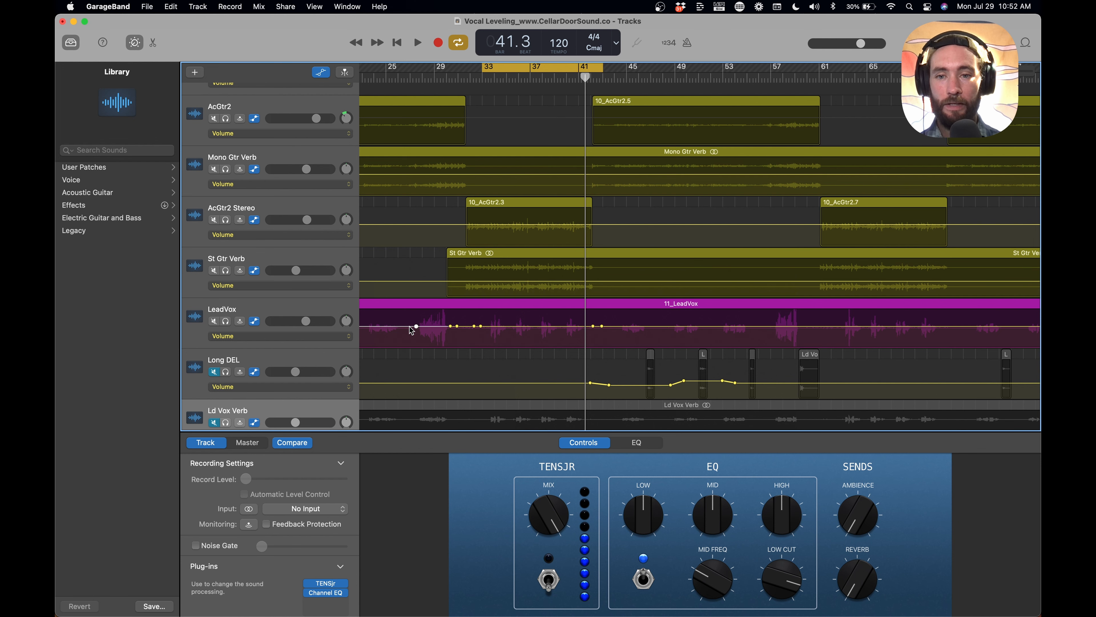
{"action": "scroll", "coordinate": [412, 335], "scroll_direction": "left", "scroll_amount": 5}
{"action": "scroll", "coordinate": [410, 337], "scroll_direction": "left", "scroll_amount": 2}
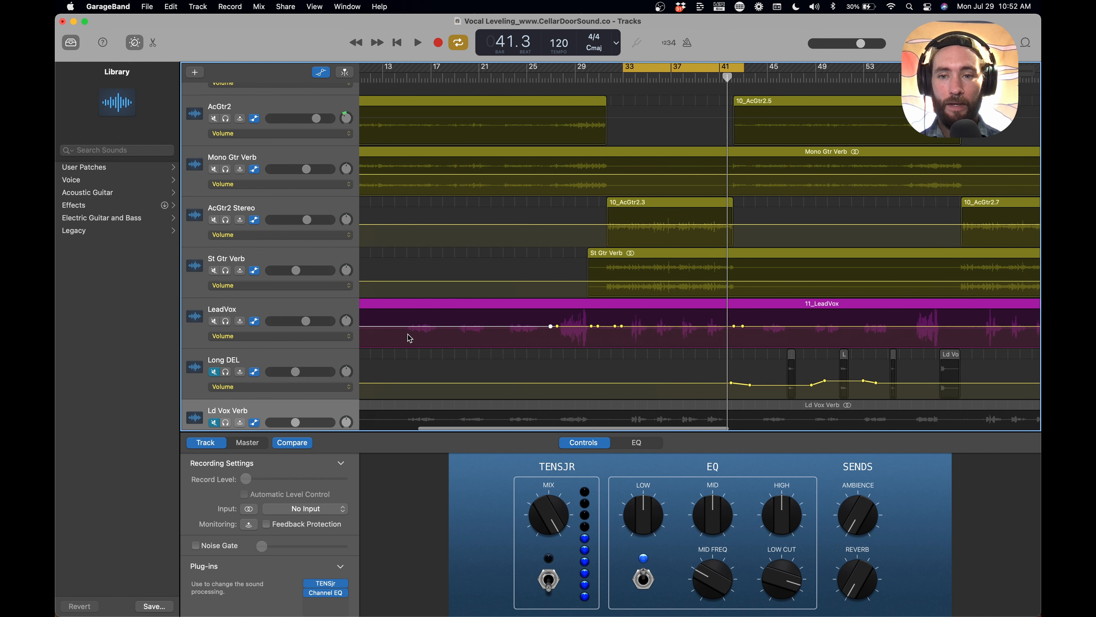
{"action": "left_click", "coordinate": [399, 326]}
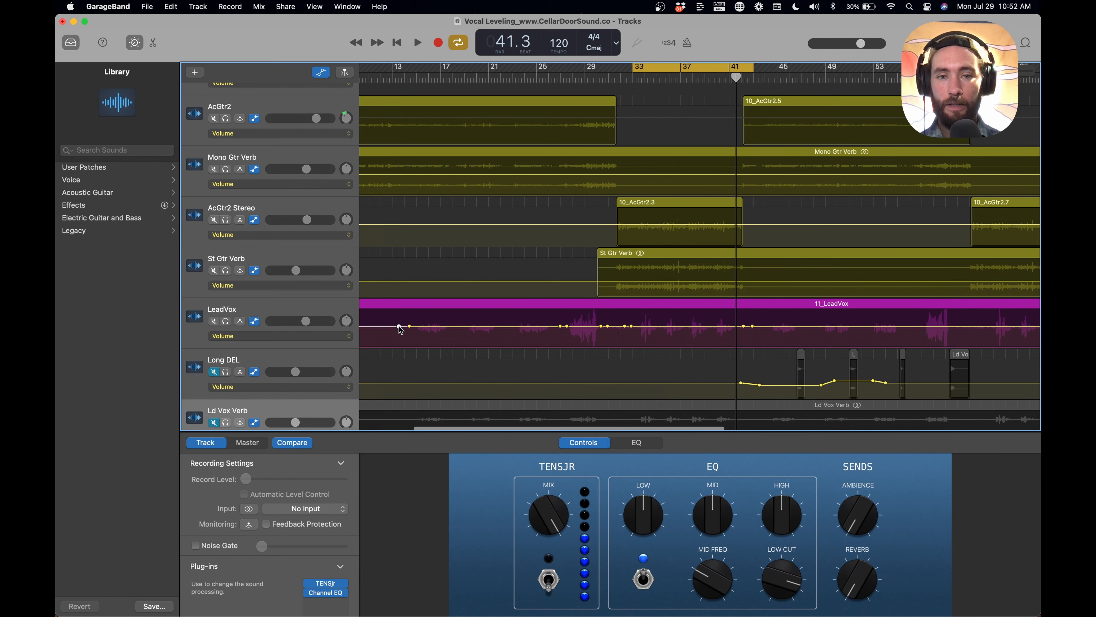
Step: Add pairs of volume automation points on LeadVox near bars 56, 60, 62 and 72
{"action": "scroll", "coordinate": [496, 344], "scroll_direction": "right", "scroll_amount": 1}
{"action": "scroll", "coordinate": [498, 346], "scroll_direction": "right", "scroll_amount": 5}
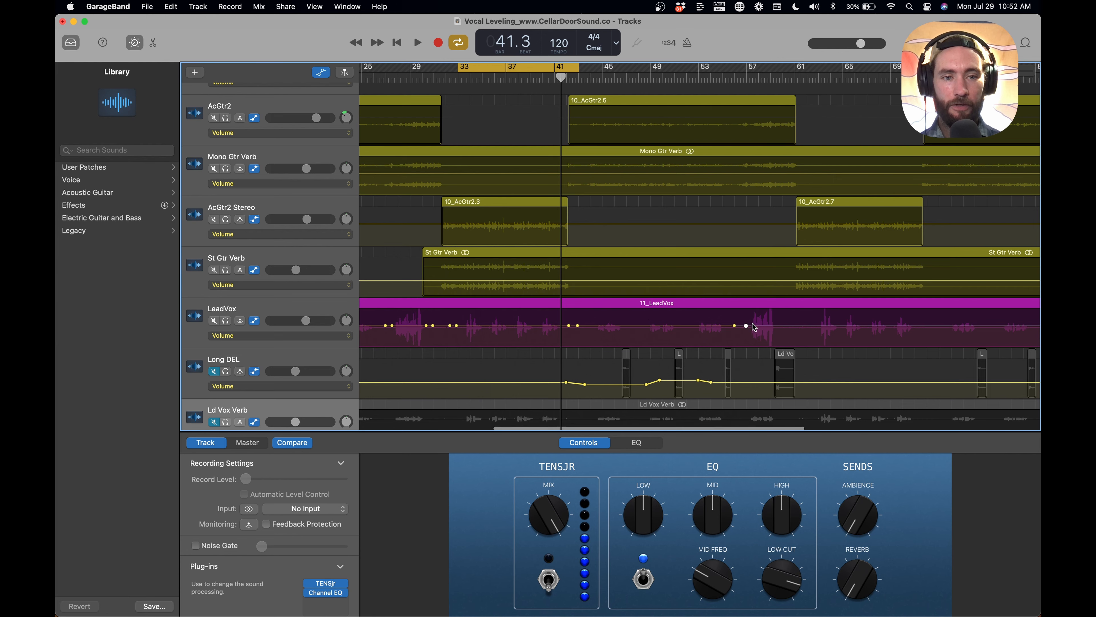
{"action": "scroll", "coordinate": [755, 326], "scroll_direction": "right", "scroll_amount": 1}
{"action": "left_click", "coordinate": [765, 327]}
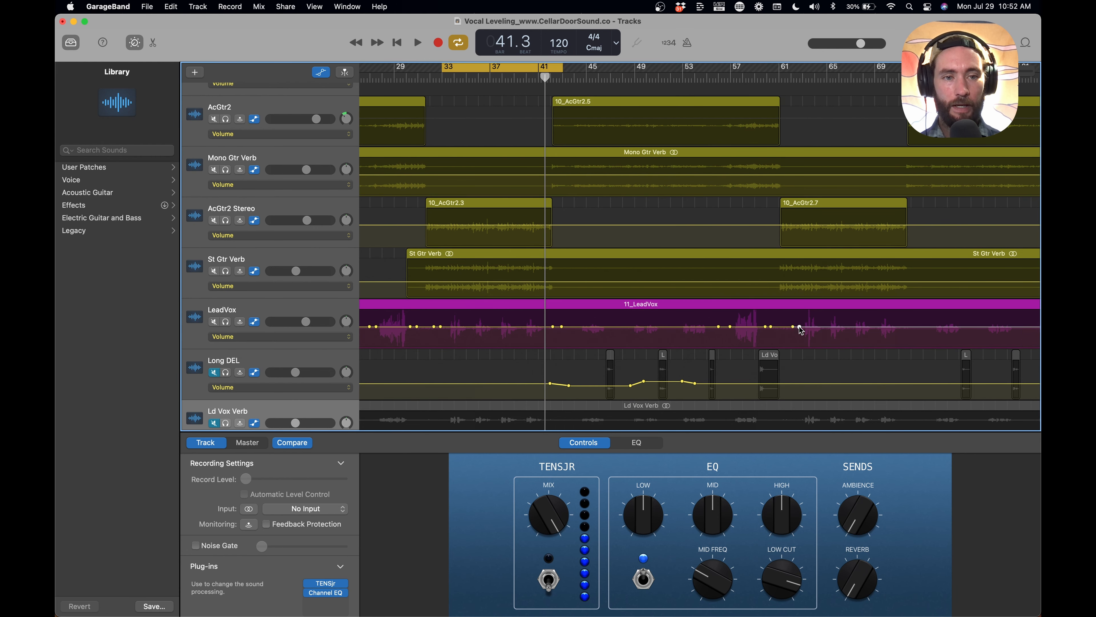
{"action": "scroll", "coordinate": [800, 330], "scroll_direction": "right", "scroll_amount": 3}
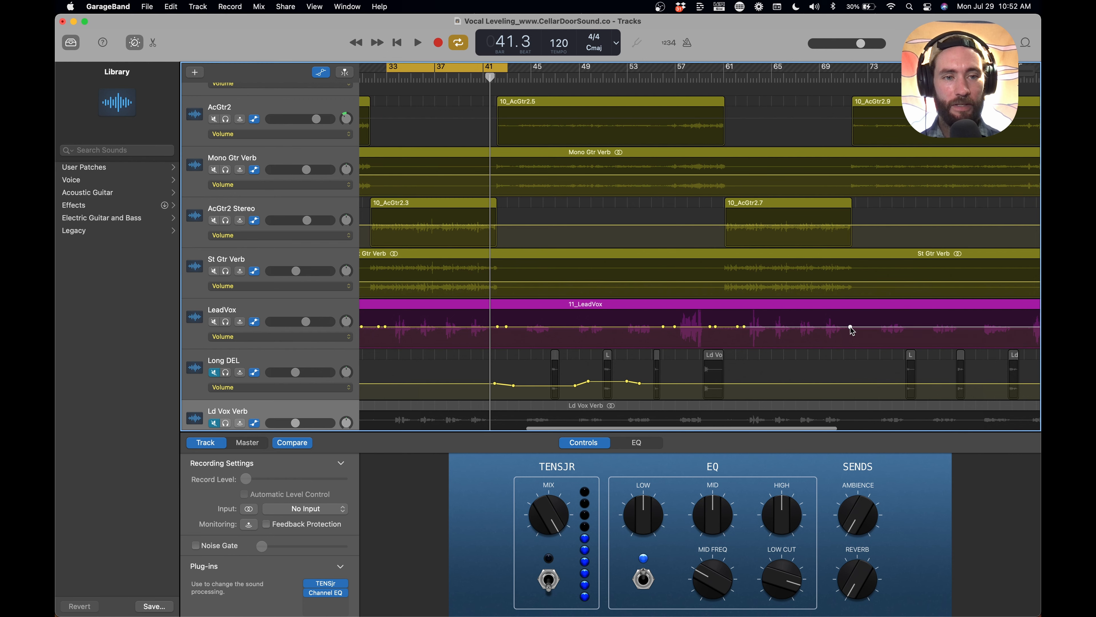
{"action": "scroll", "coordinate": [861, 331], "scroll_direction": "right", "scroll_amount": 5}
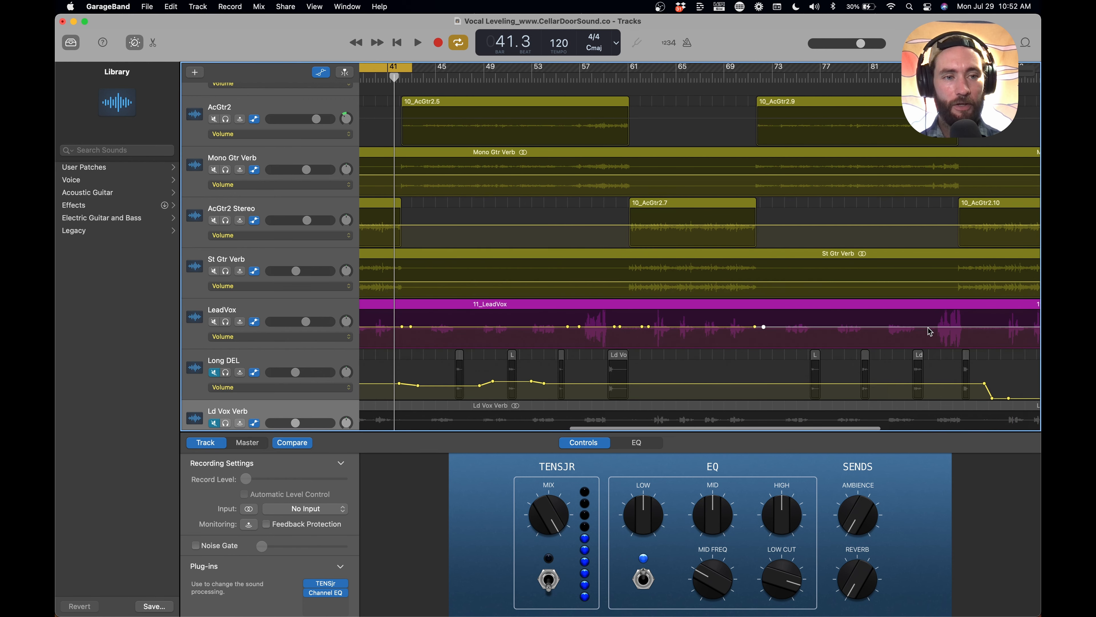
Step: Add pairs of volume automation points on LeadVox near bars 86, 89, 92, 111, 115 and 119
{"action": "scroll", "coordinate": [931, 329], "scroll_direction": "right", "scroll_amount": 4}
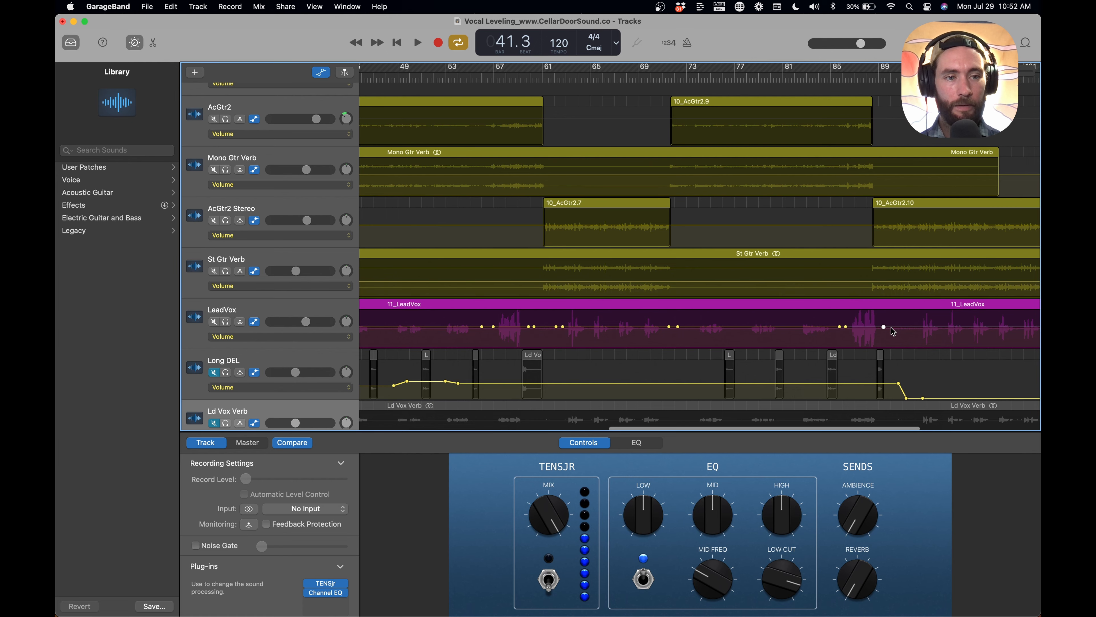
{"action": "scroll", "coordinate": [891, 330], "scroll_direction": "right", "scroll_amount": 10}
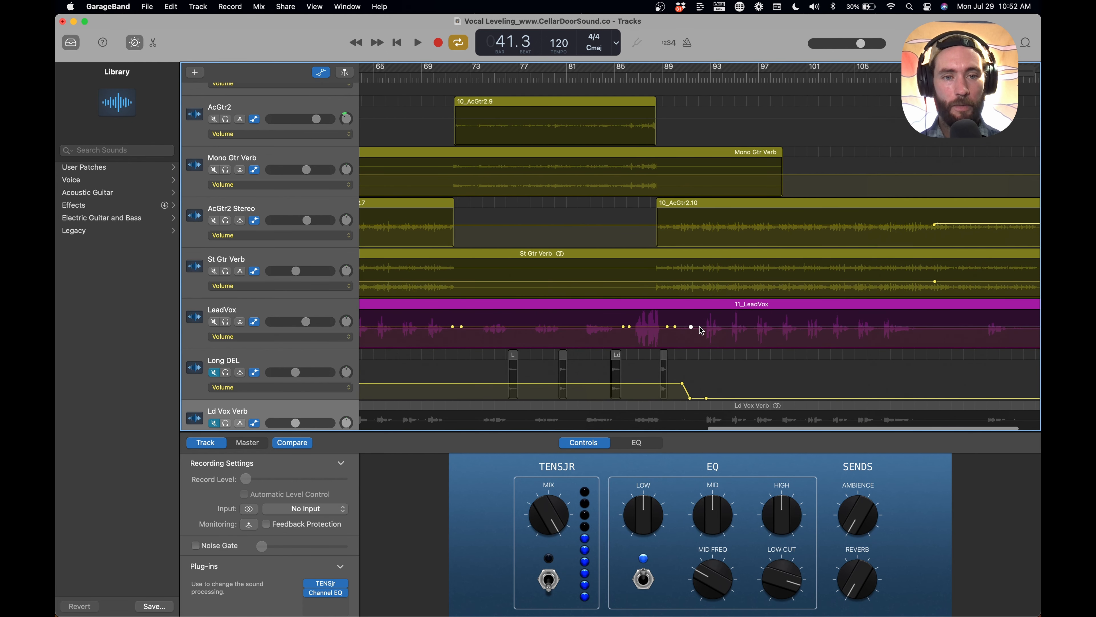
{"action": "scroll", "coordinate": [790, 333], "scroll_direction": "right", "scroll_amount": 2}
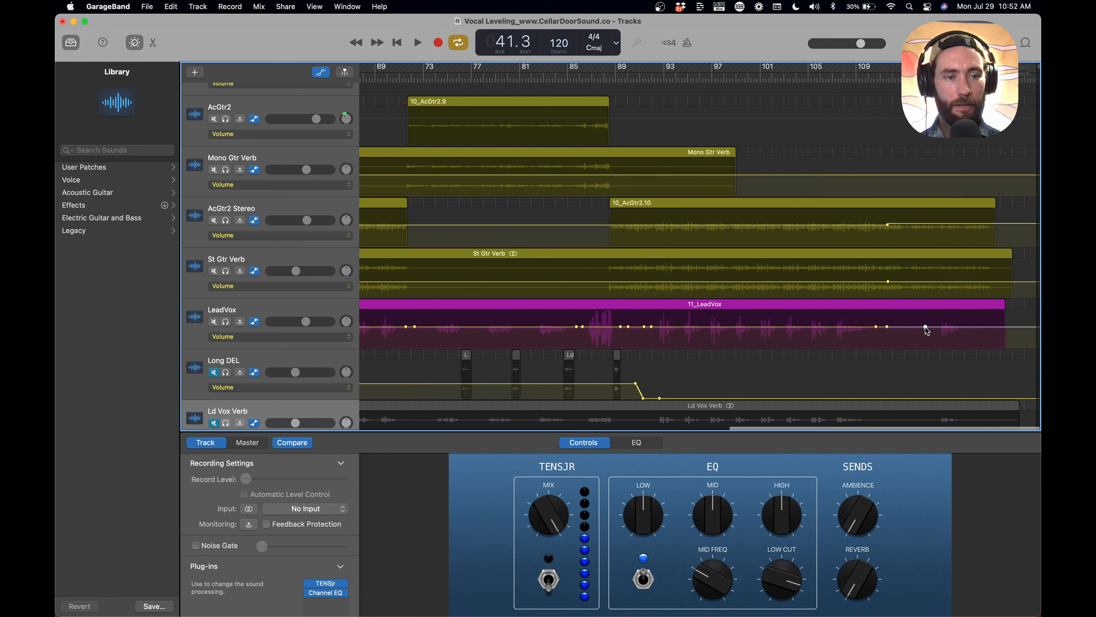
{"action": "left_click", "coordinate": [968, 327]}
{"action": "left_click", "coordinate": [979, 326]}
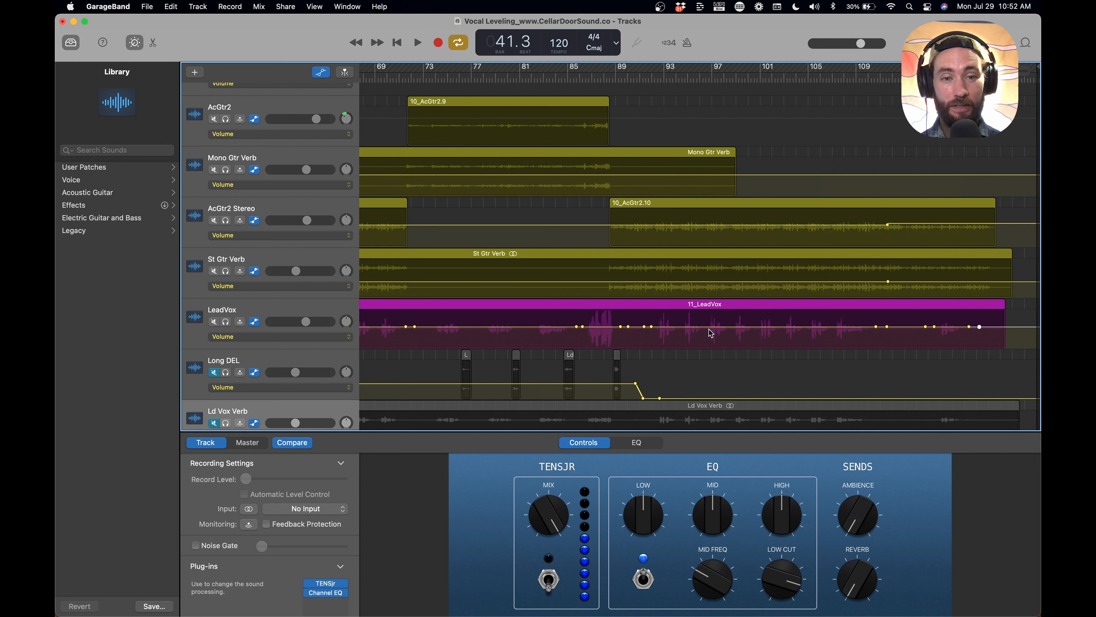
Step: Try raising and lowering the LeadVox volume line between about bars 92 and 111, and undo the changes
{"action": "left_click", "coordinate": [699, 76]}
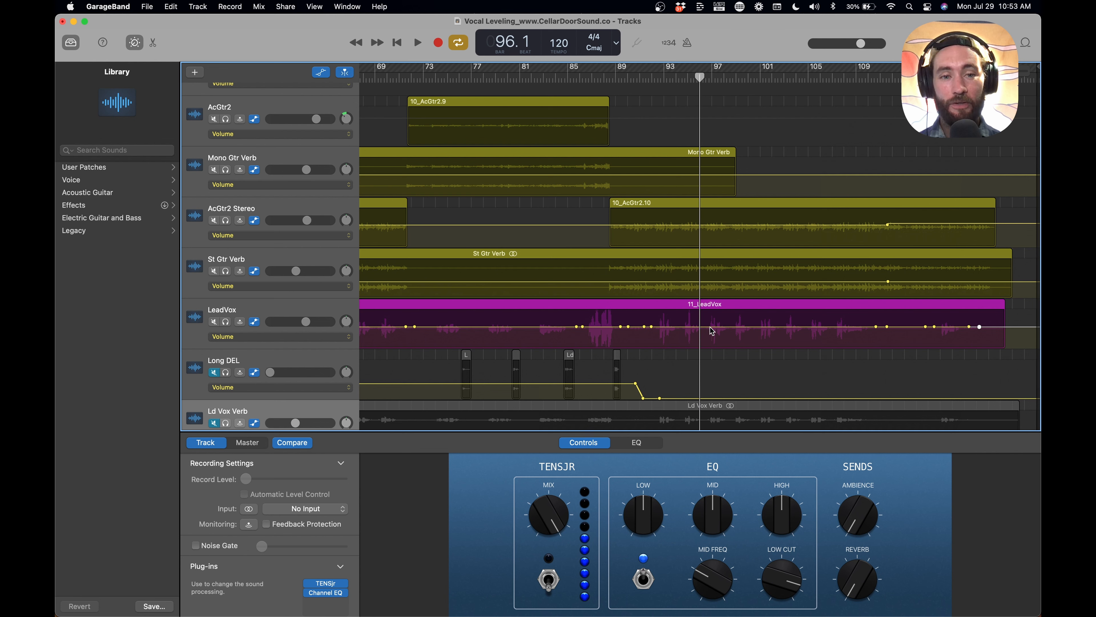
{"action": "left_click_drag", "start_coordinate": [712, 331], "coordinate": [713, 327]}
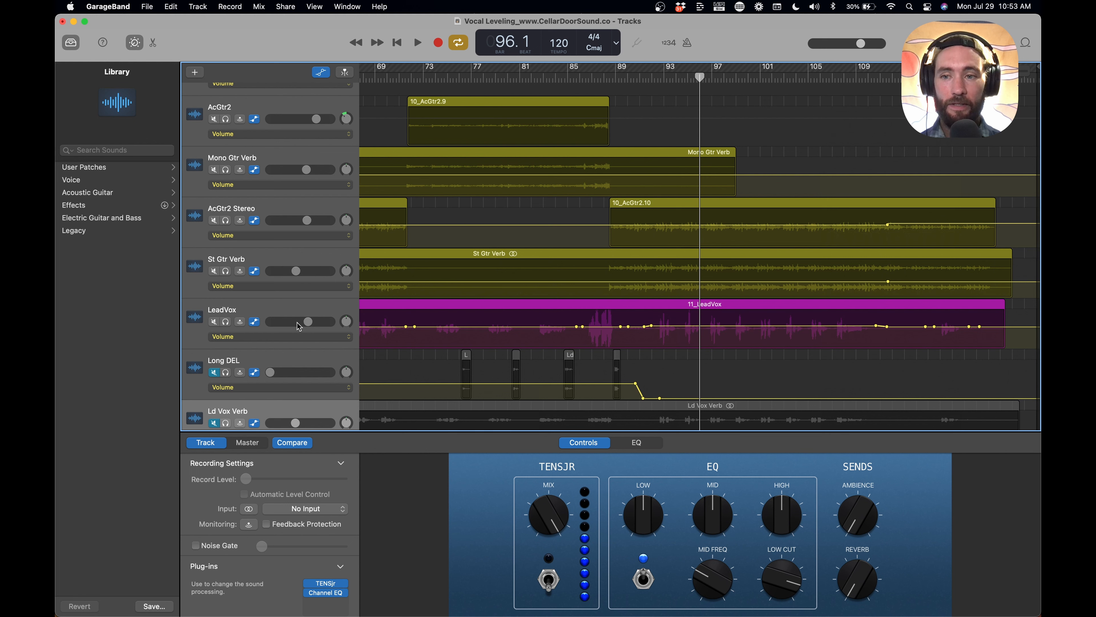
{"action": "left_click_drag", "start_coordinate": [707, 329], "coordinate": [705, 337]}
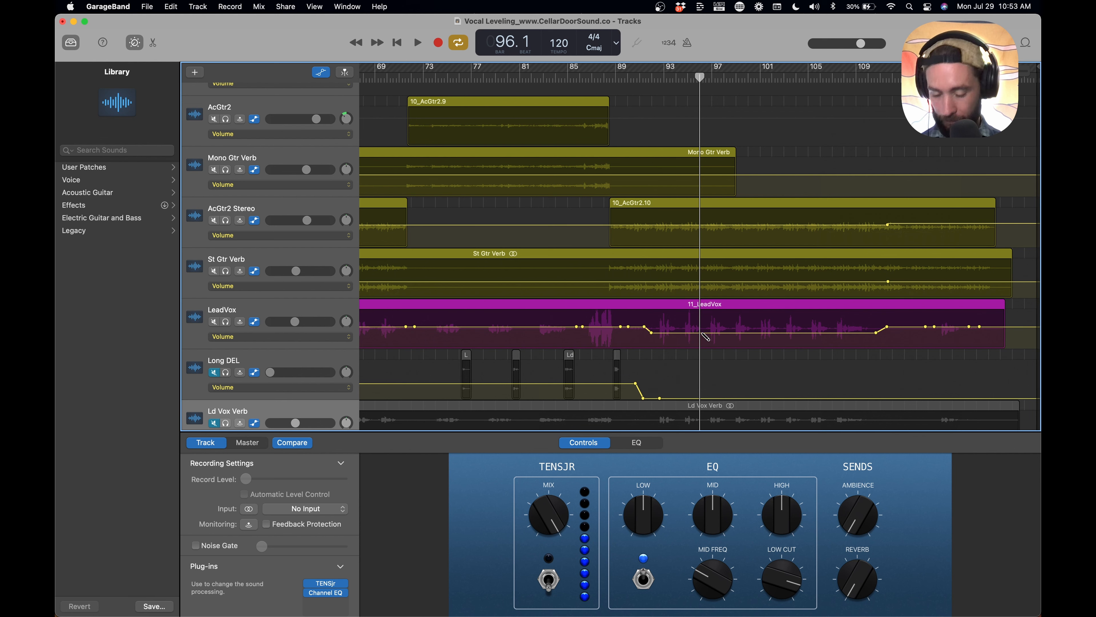
{"action": "key", "text": "super+z"}
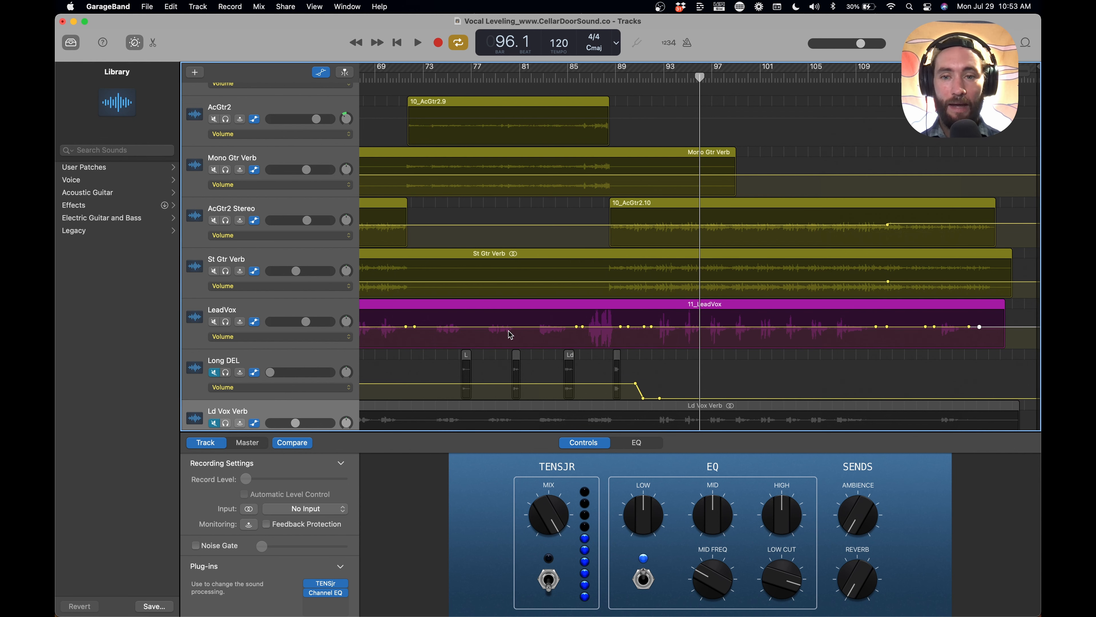
Step: Extend the start of the cycle region back to about bar 27, before the loud LeadVox phrase
{"action": "scroll", "coordinate": [775, 344], "scroll_direction": "left", "scroll_amount": 10}
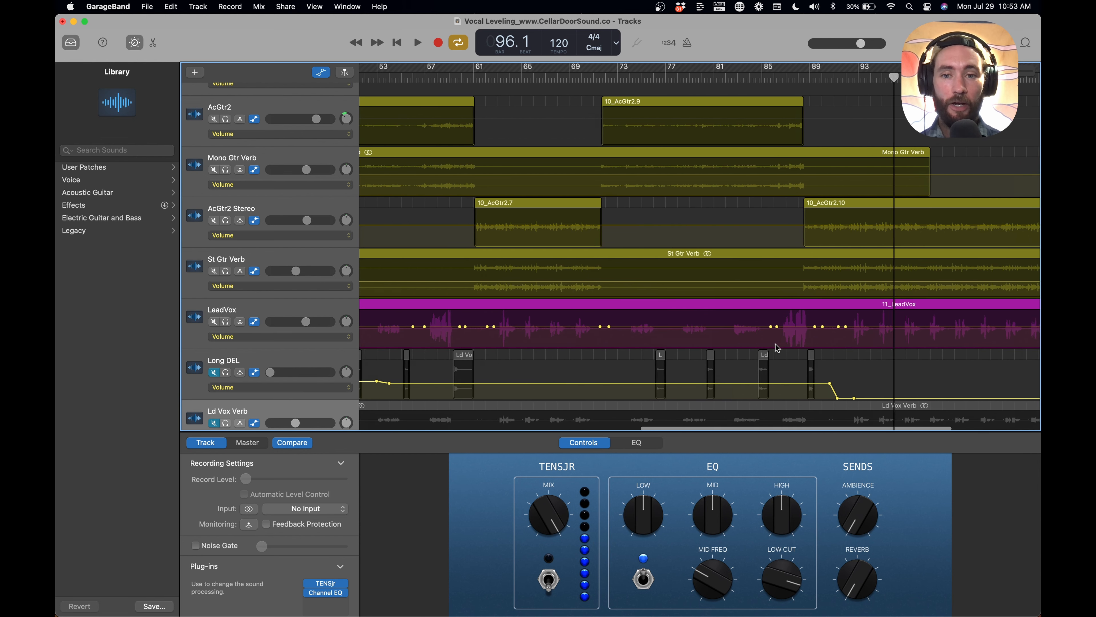
{"action": "scroll", "coordinate": [776, 344], "scroll_direction": "left", "scroll_amount": 12}
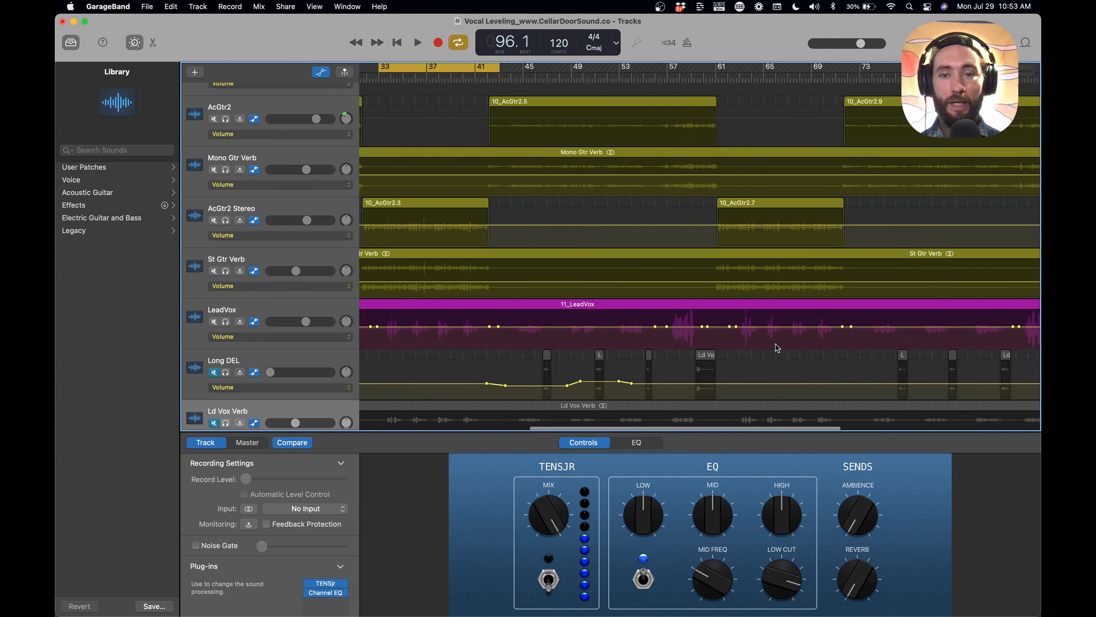
{"action": "scroll", "coordinate": [775, 344], "scroll_direction": "left", "scroll_amount": 6}
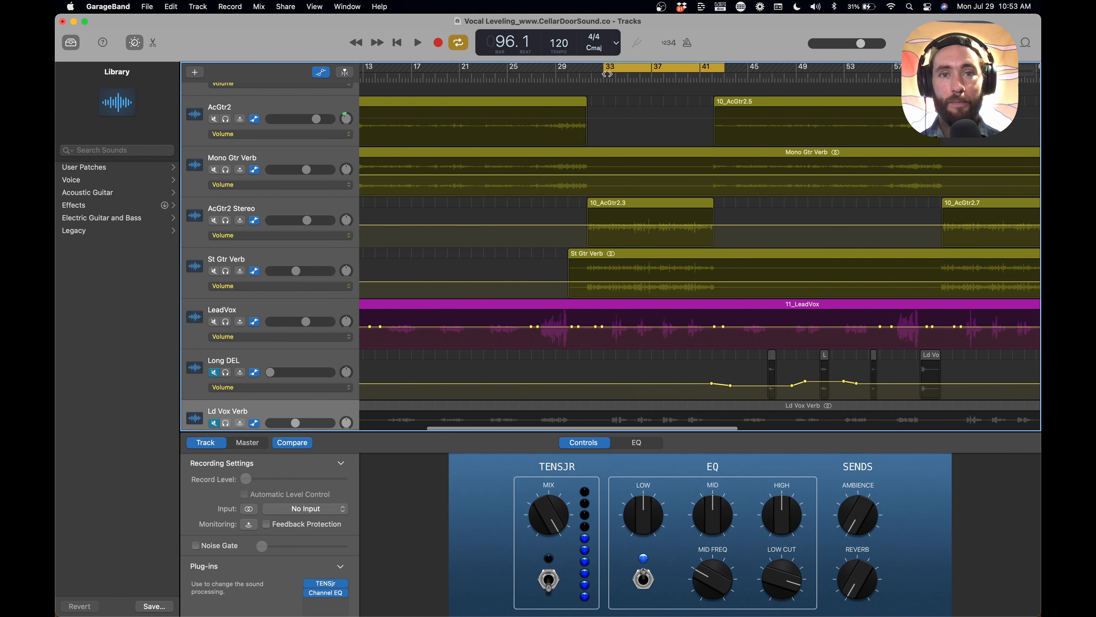
{"action": "left_click_drag", "start_coordinate": [607, 75], "coordinate": [532, 64]}
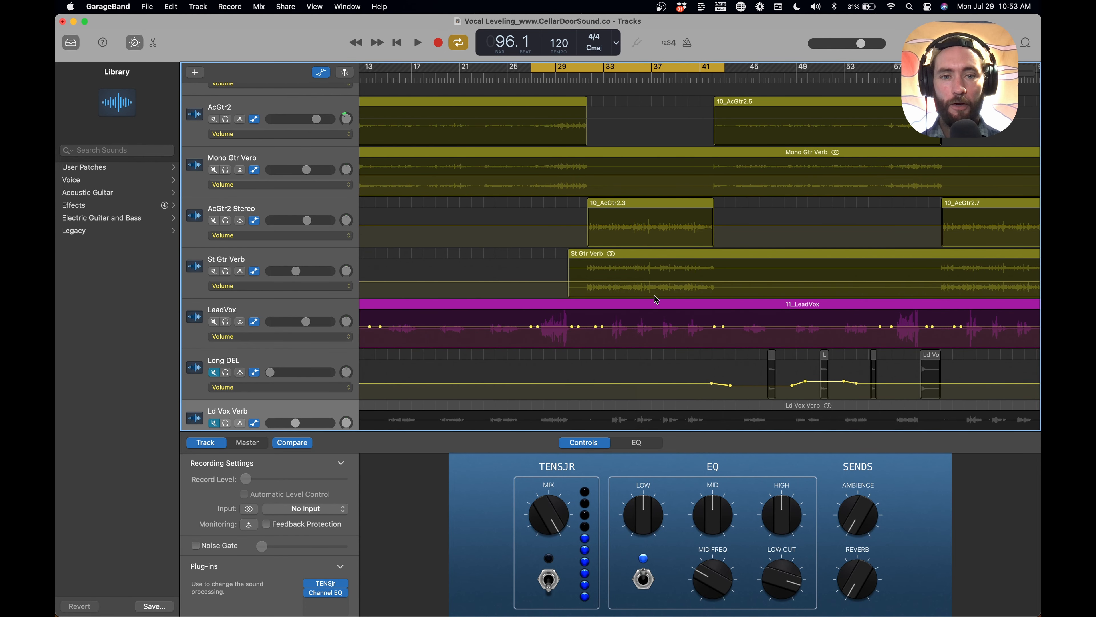
Step: Lower the LeadVox volume line slightly over the loud phrase between about bars 27 and 30, and play it back
{"action": "left_click", "coordinate": [555, 330]}
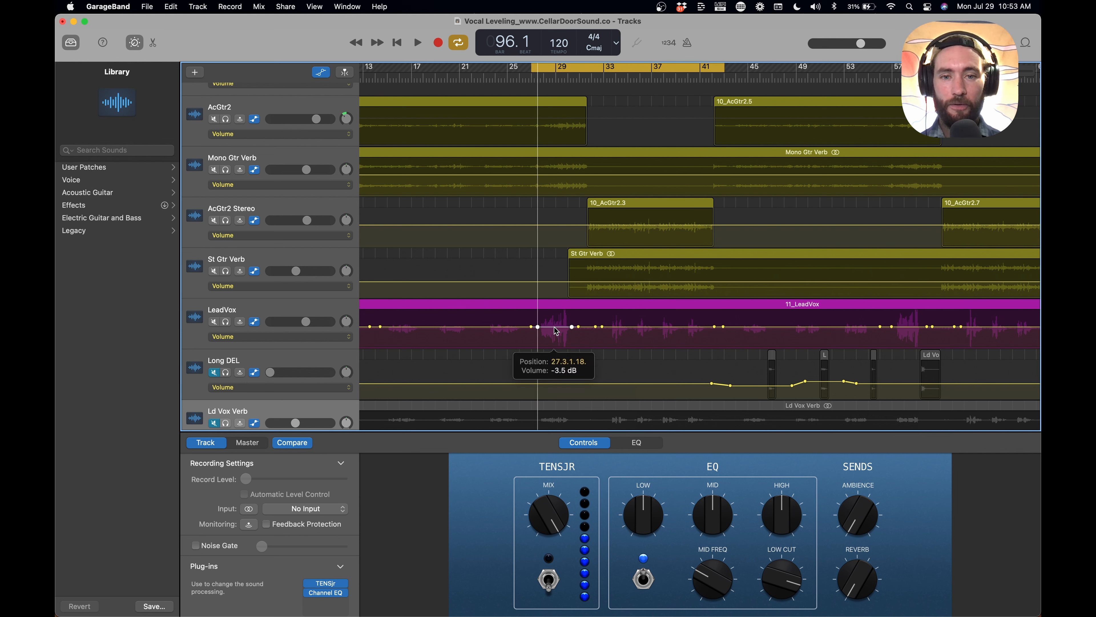
{"action": "left_click_drag", "start_coordinate": [556, 332], "coordinate": [556, 333]}
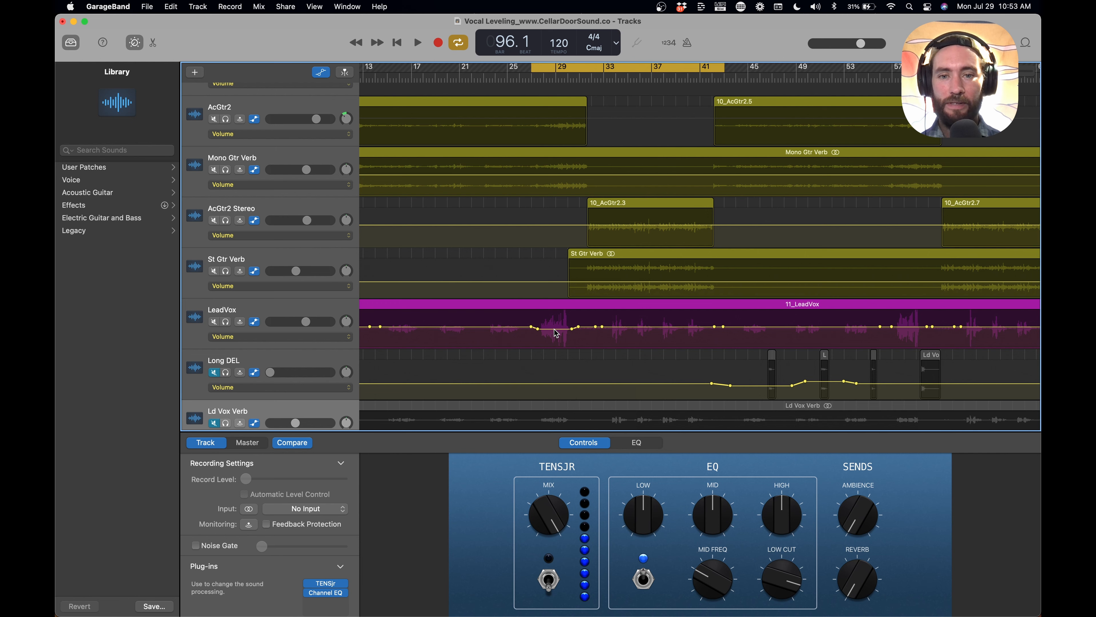
{"action": "scroll", "coordinate": [531, 337], "scroll_direction": "down", "scroll_amount": 3}
{"action": "key", "text": "space"}
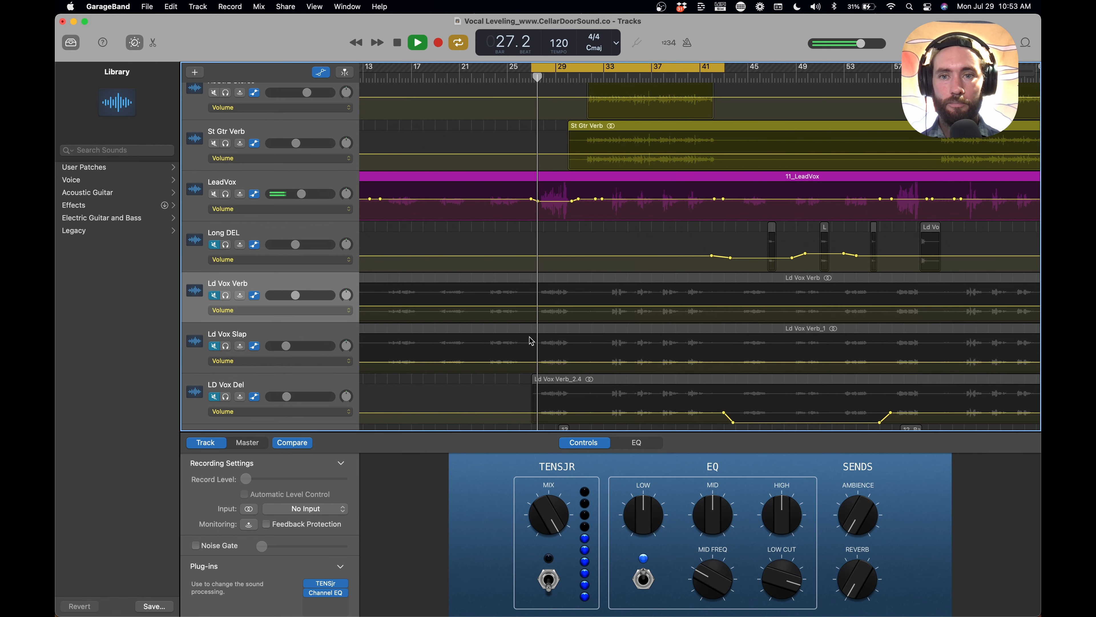
{"action": "scroll", "coordinate": [531, 340], "scroll_direction": "up", "scroll_amount": 1}
{"action": "scroll", "coordinate": [531, 340], "scroll_direction": "up", "scroll_amount": 2}
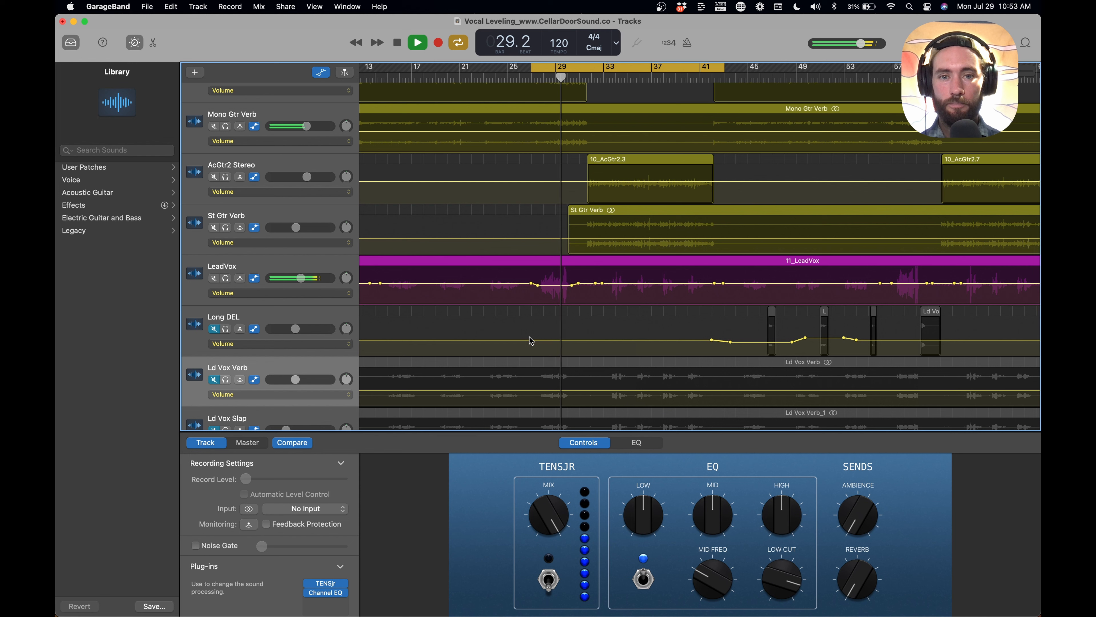
{"action": "key", "text": "space"}
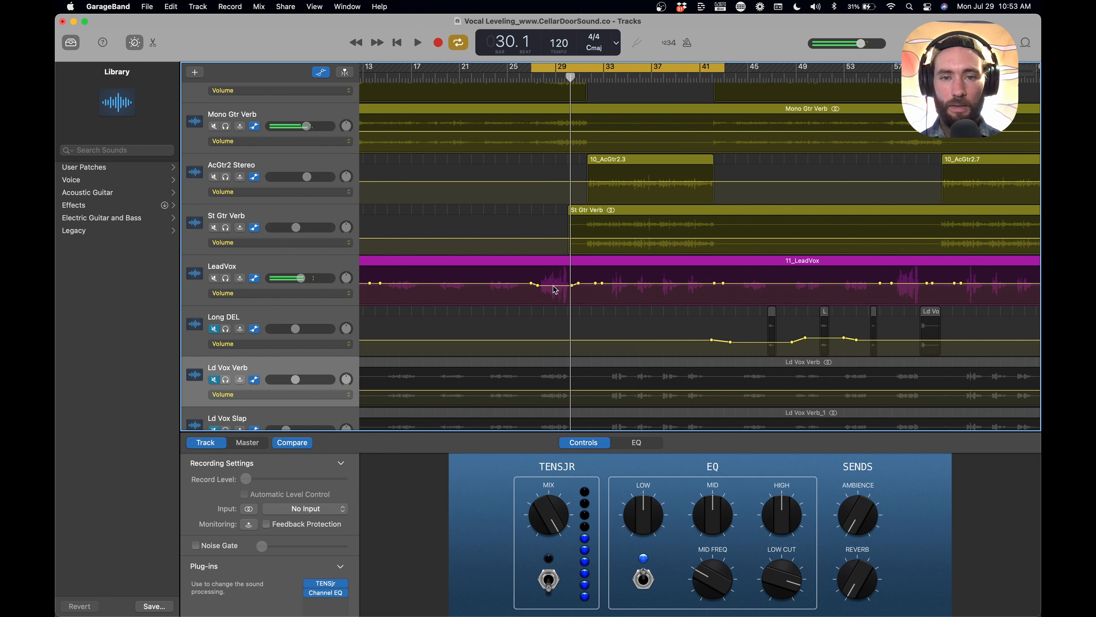
Step: Lower the LeadVox phrase between about bars 27 and 30 further to -6.8 dB and listen to it again
{"action": "left_click_drag", "start_coordinate": [553, 286], "coordinate": [555, 291]}
{"action": "key", "text": "space"}
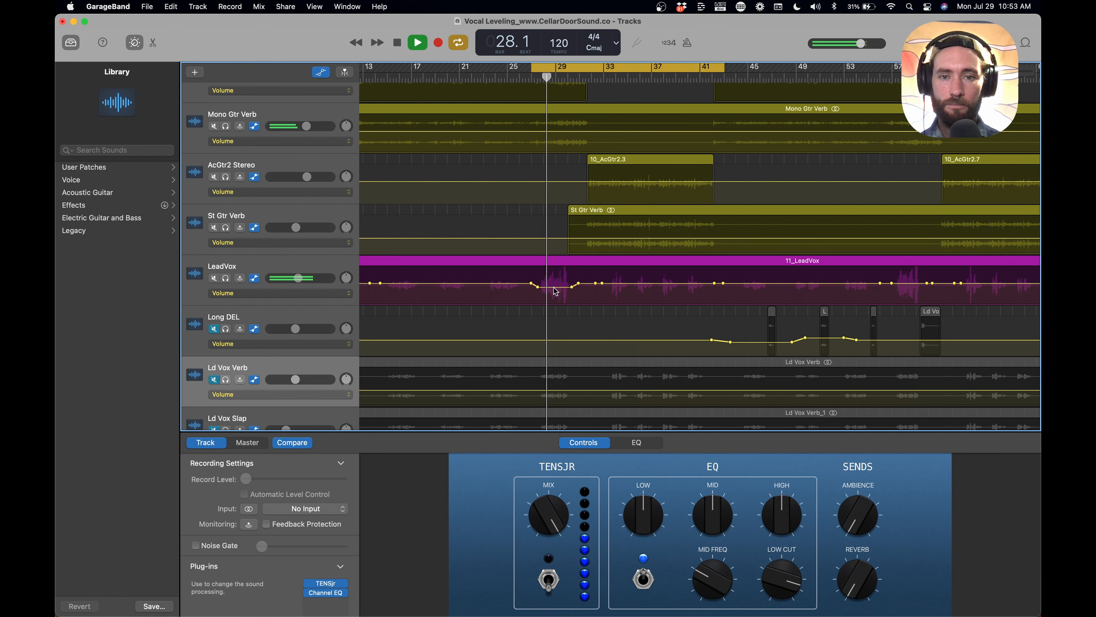
{"action": "scroll", "coordinate": [562, 288], "scroll_direction": "up", "scroll_amount": 2}
{"action": "scroll", "coordinate": [563, 291], "scroll_direction": "up", "scroll_amount": 3}
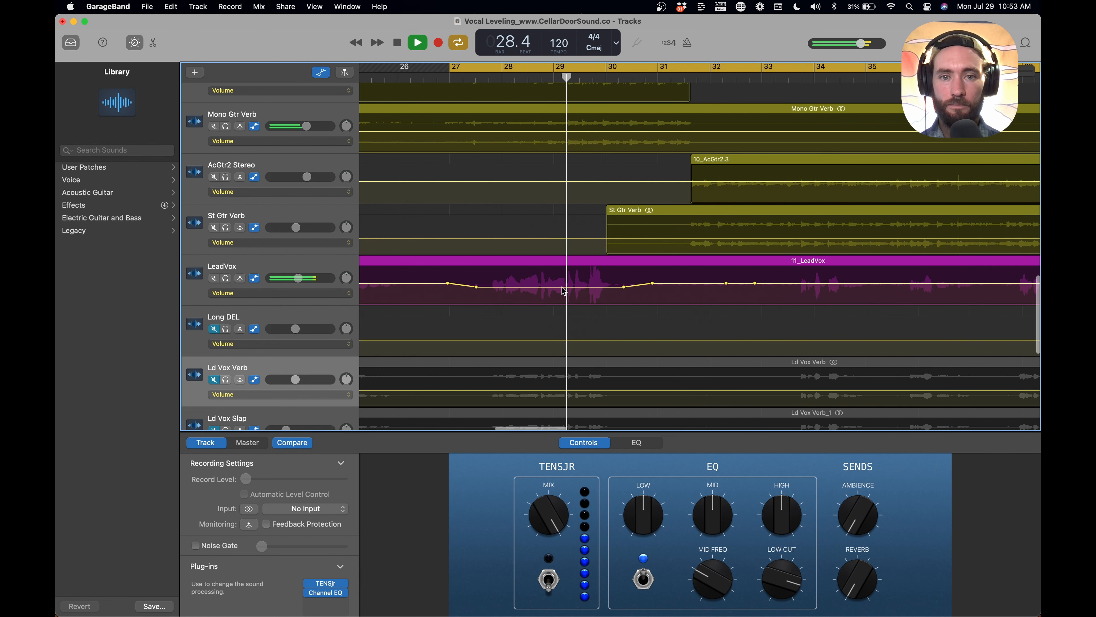
{"action": "key", "text": "space"}
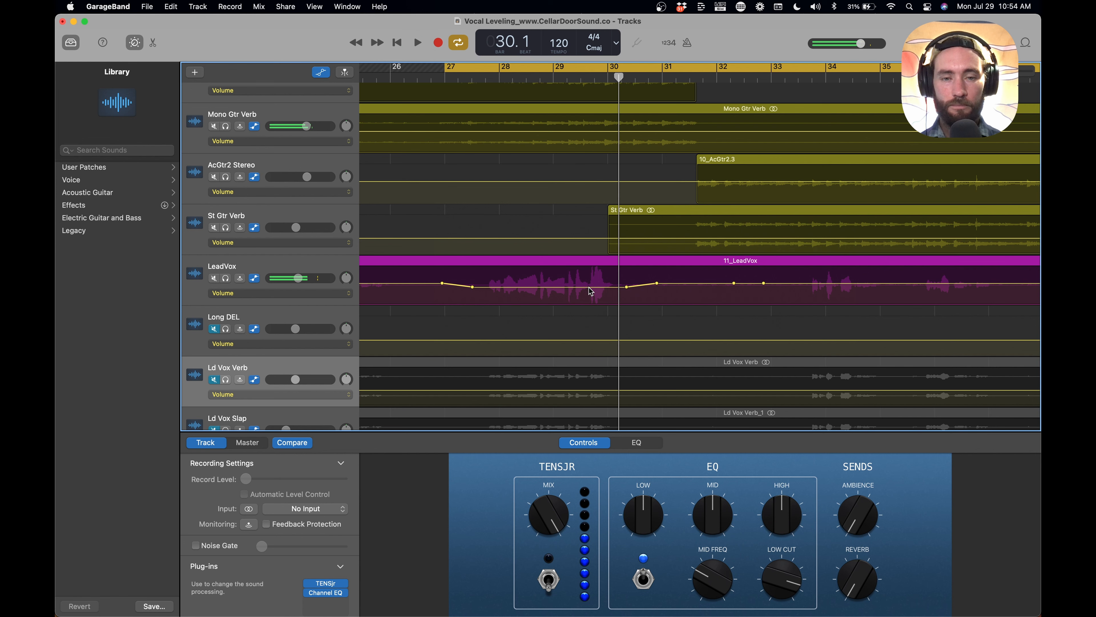
Step: Add a pair of LeadVox volume points near 29.3.3 and lower the line slightly over the phrase's last loud word
{"action": "scroll", "coordinate": [578, 290], "scroll_direction": "up", "scroll_amount": 2}
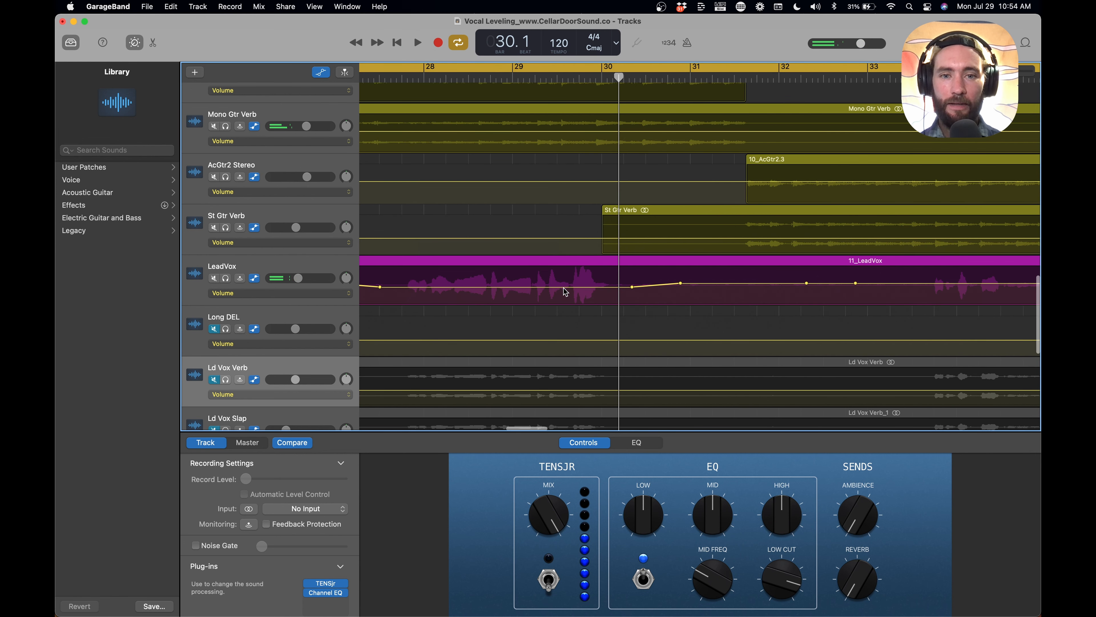
{"action": "scroll", "coordinate": [570, 291], "scroll_direction": "up", "scroll_amount": 3}
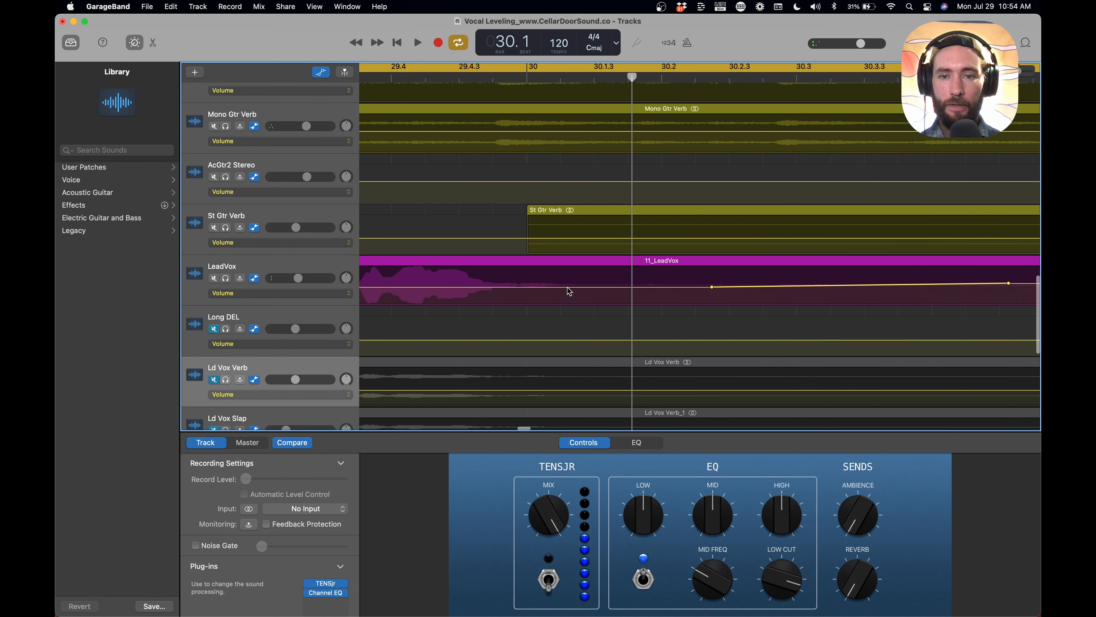
{"action": "scroll", "coordinate": [481, 289], "scroll_direction": "left", "scroll_amount": 2}
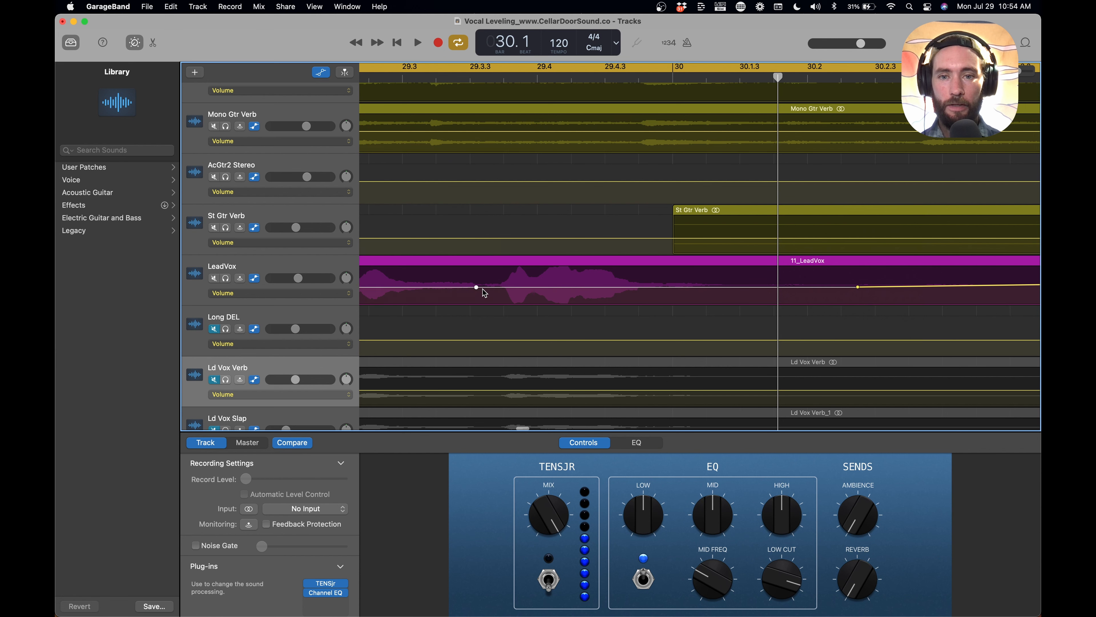
{"action": "left_click", "coordinate": [518, 294]}
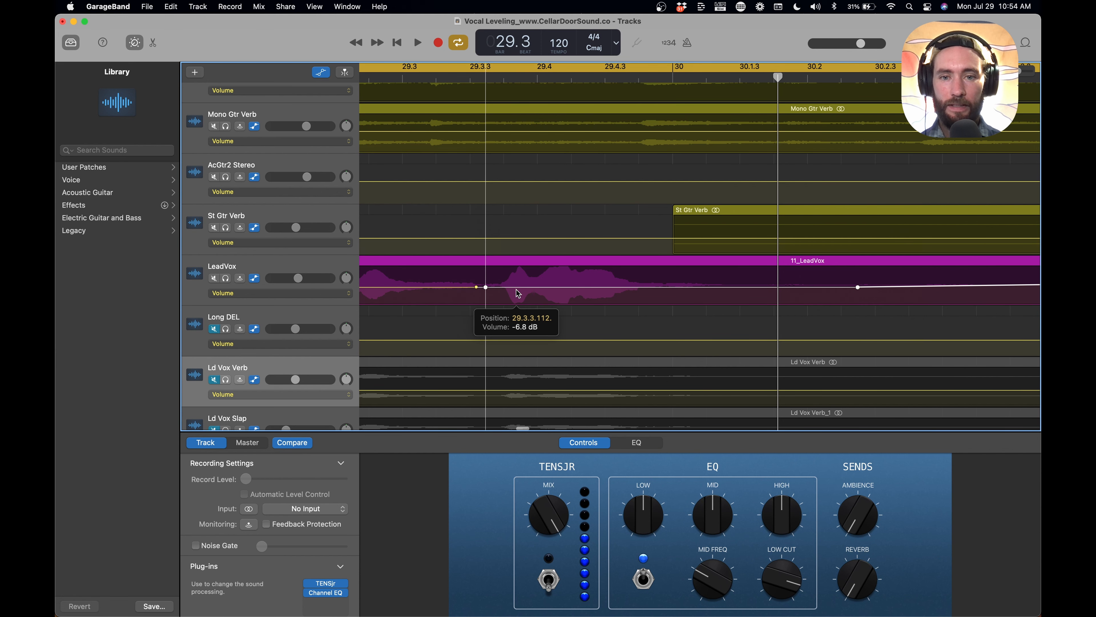
{"action": "left_click_drag", "start_coordinate": [516, 289], "coordinate": [517, 291]}
{"action": "scroll", "coordinate": [517, 291], "scroll_direction": "down", "scroll_amount": 3}
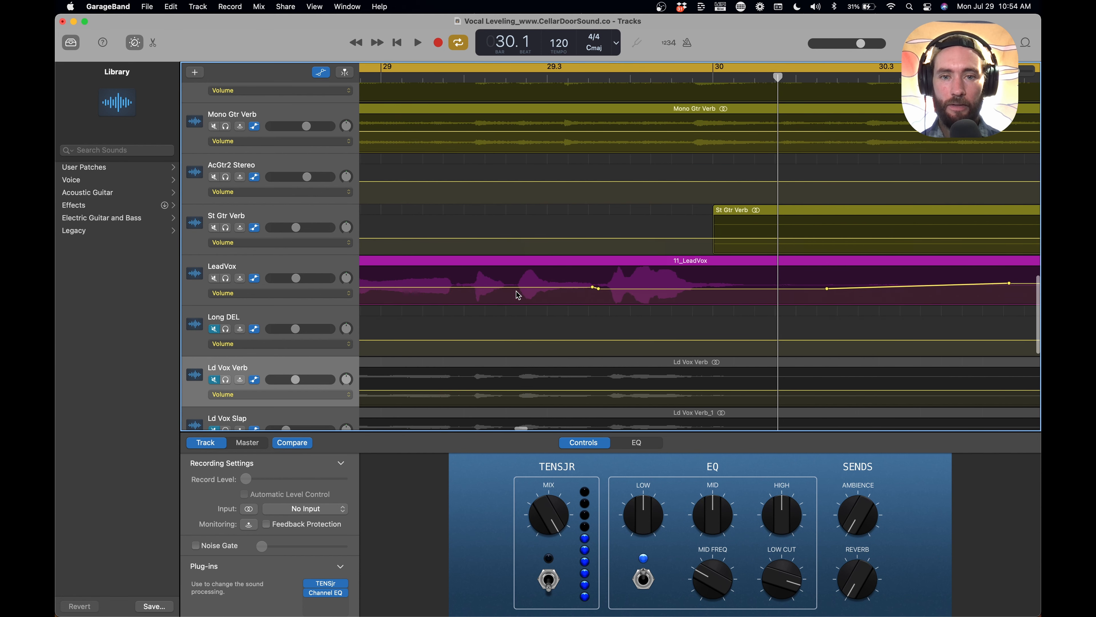
Step: Play the cycle from bar 27 to about bar 35 to check the lowered LeadVox phrase against the following section
{"action": "key", "text": "super+Left"}
{"action": "key", "text": "super+Left"}
{"action": "key", "text": "super+Left"}
{"action": "key", "text": "super+Left"}
{"action": "key", "text": "super+Left"}
{"action": "key", "text": "super+Left"}
{"action": "key", "text": "super+Left"}
{"action": "key", "text": "super+Left"}
{"action": "key", "text": "super+Left"}
{"action": "key", "text": "super+Left"}
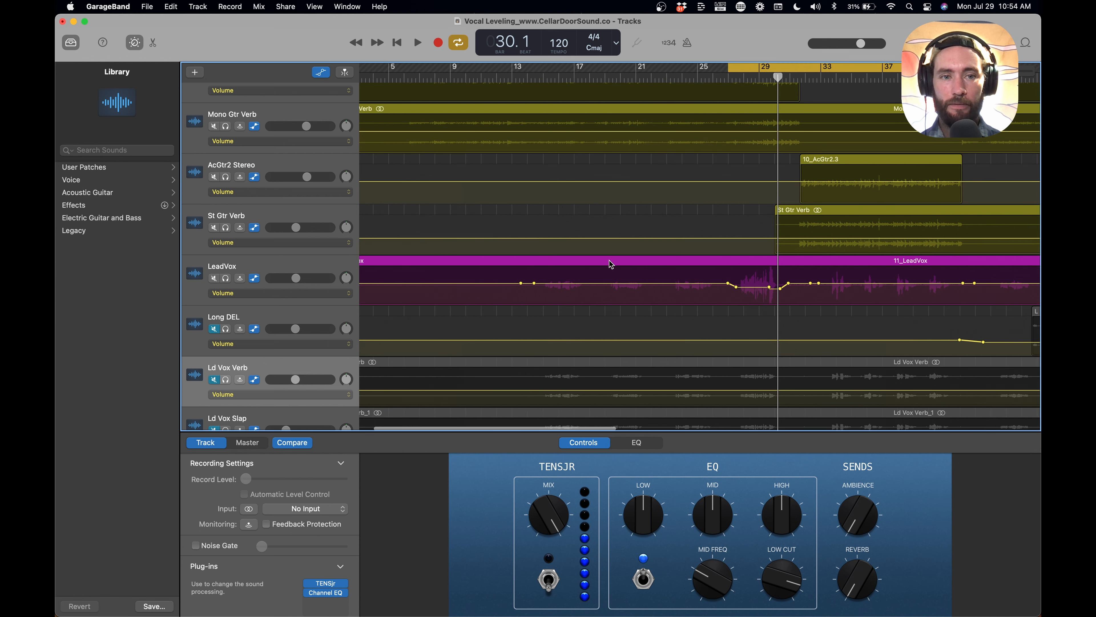
{"action": "key", "text": "space"}
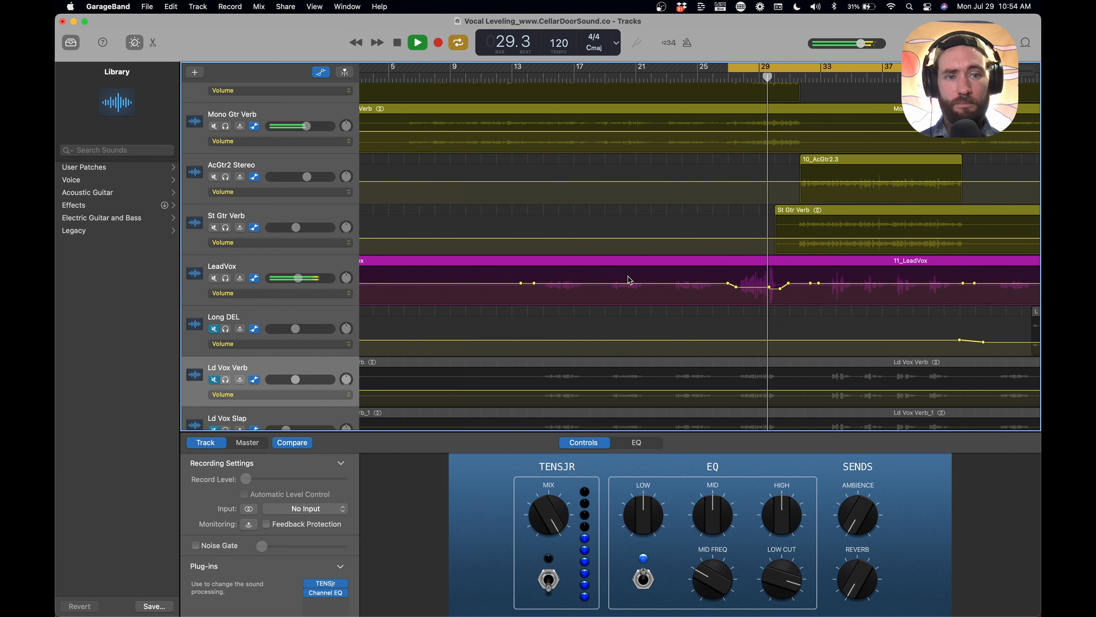
{"action": "scroll", "coordinate": [628, 279], "scroll_direction": "right", "scroll_amount": 3}
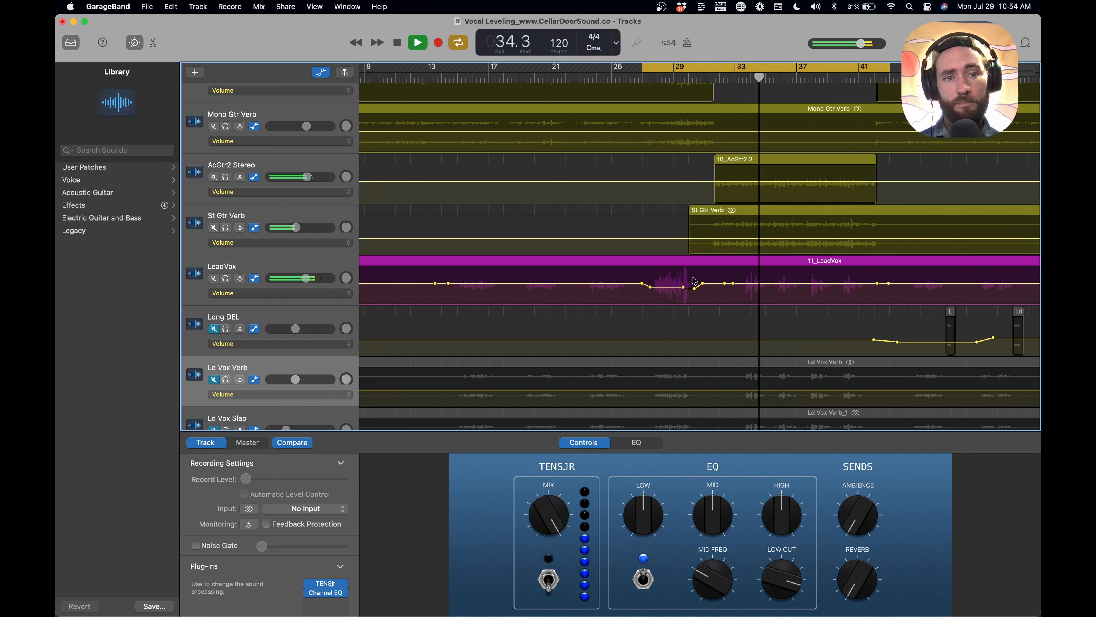
{"action": "key", "text": "space"}
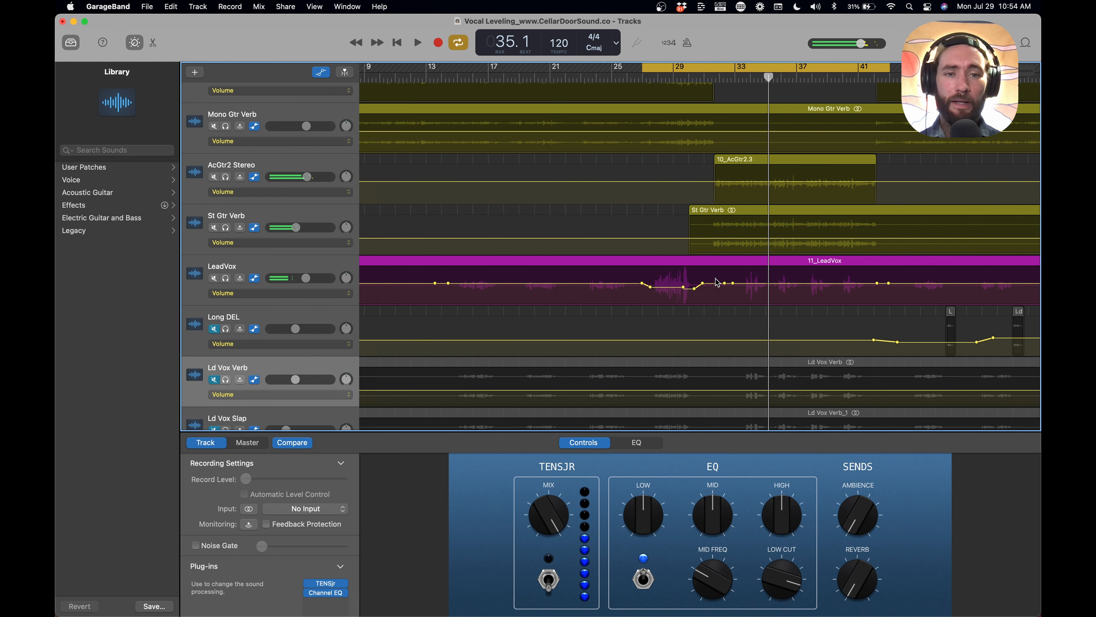
Step: Extend the start of the cycle region back to about bar 15 and play from the first verse
{"action": "scroll", "coordinate": [717, 282], "scroll_direction": "left", "scroll_amount": 2}
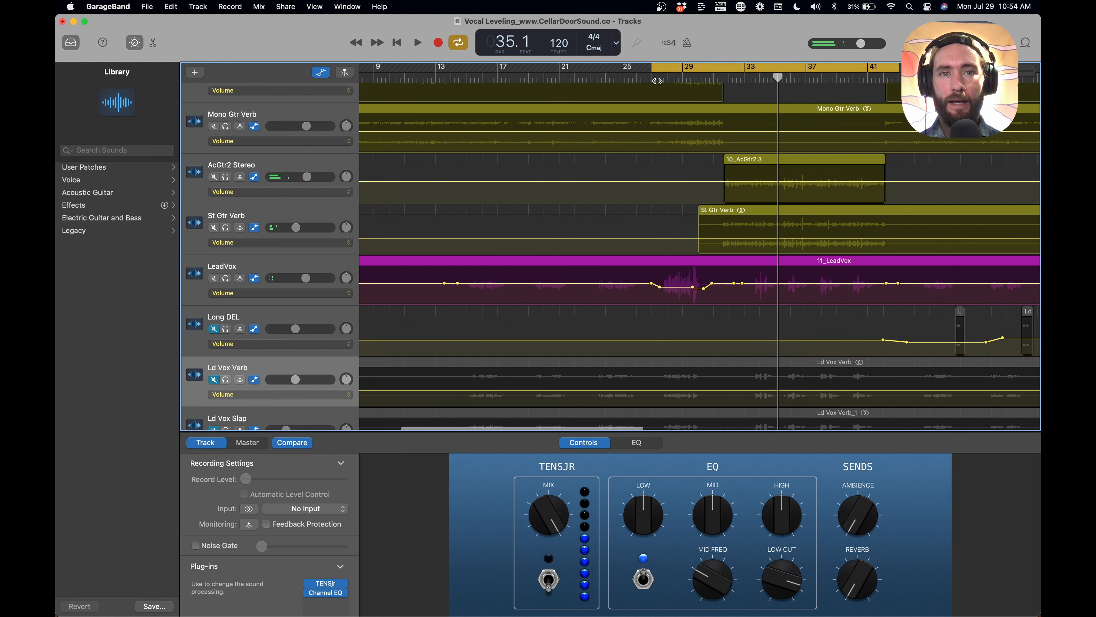
{"action": "left_click_drag", "start_coordinate": [652, 65], "coordinate": [467, 51]}
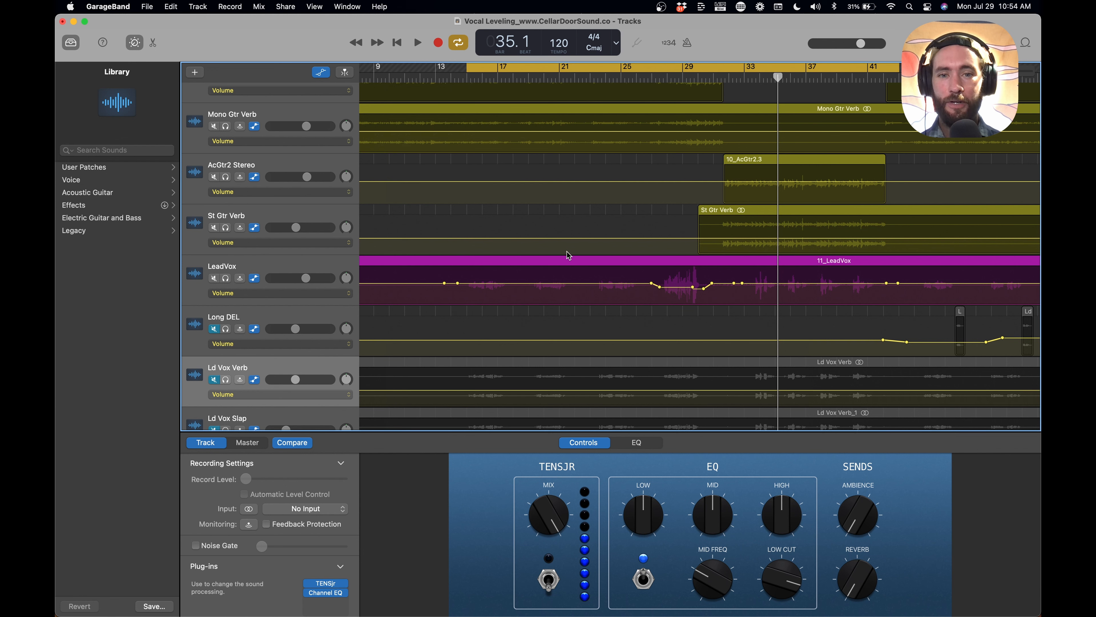
{"action": "key", "text": "space"}
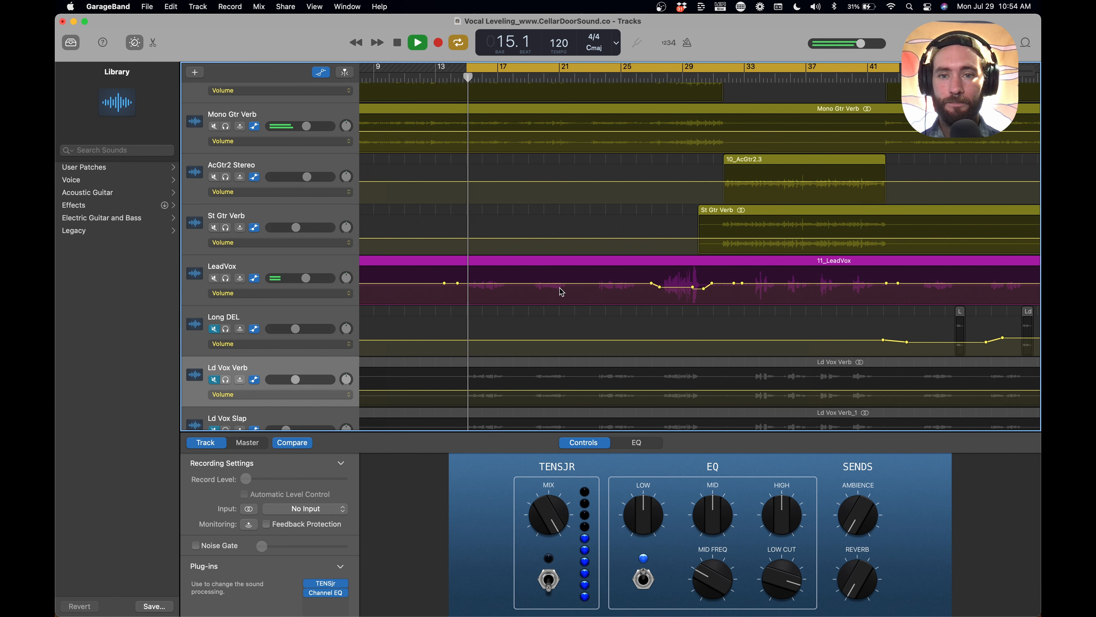
Step: Raise the LeadVox volume between about bars 14 and 27 to -2.0 dB while listening to the verse
{"action": "left_click_drag", "start_coordinate": [560, 287], "coordinate": [560, 285]}
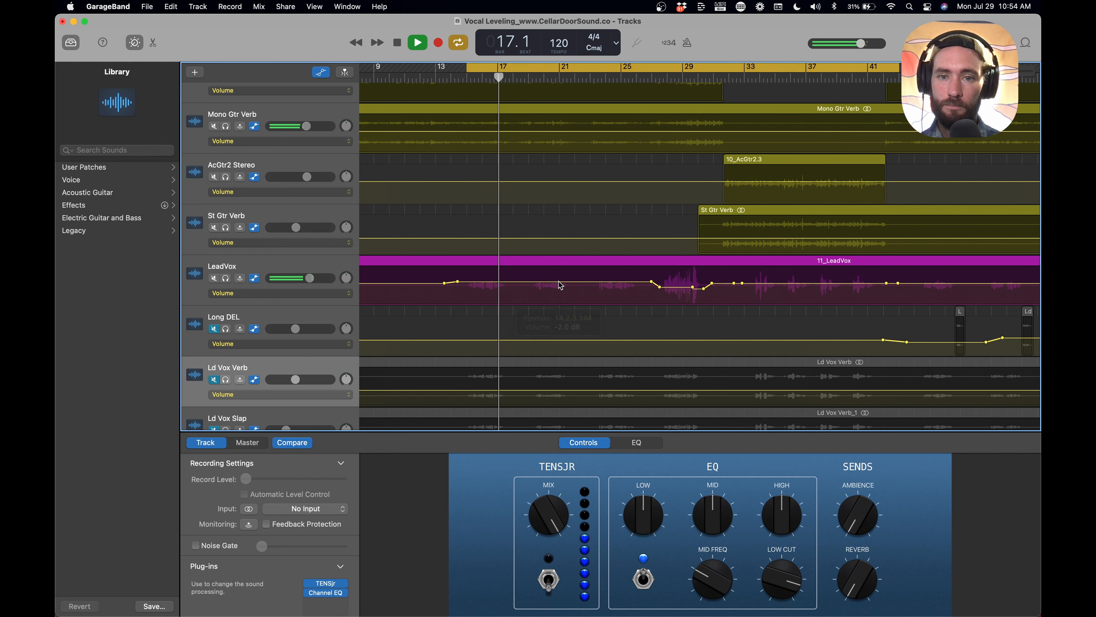
{"action": "scroll", "coordinate": [560, 295], "scroll_direction": "right", "scroll_amount": 1}
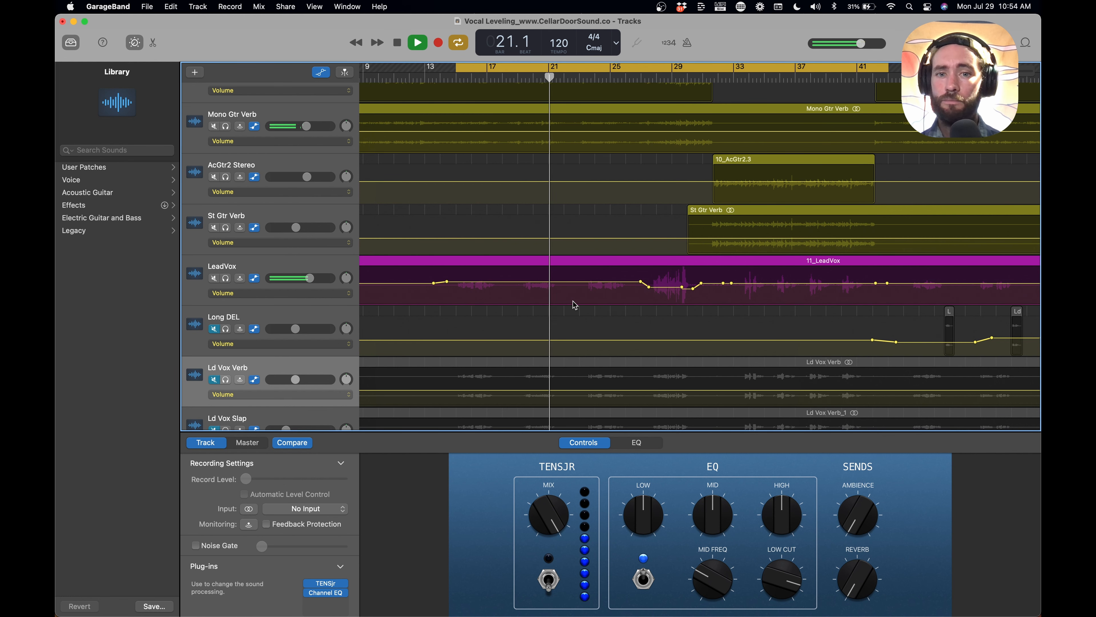
{"action": "key", "text": "space"}
Step: Check the first verse's LeadVox level and raise the section between about bars 42 and 56 to match it
{"action": "scroll", "coordinate": [573, 301], "scroll_direction": "right", "scroll_amount": 5}
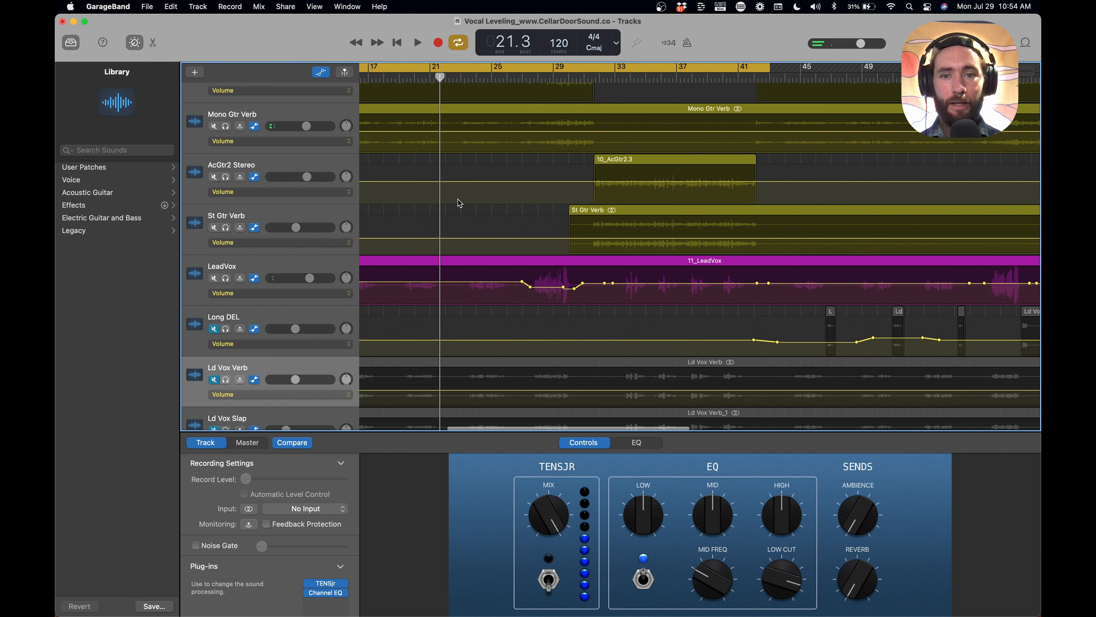
{"action": "scroll", "coordinate": [483, 284], "scroll_direction": "down", "scroll_amount": 5}
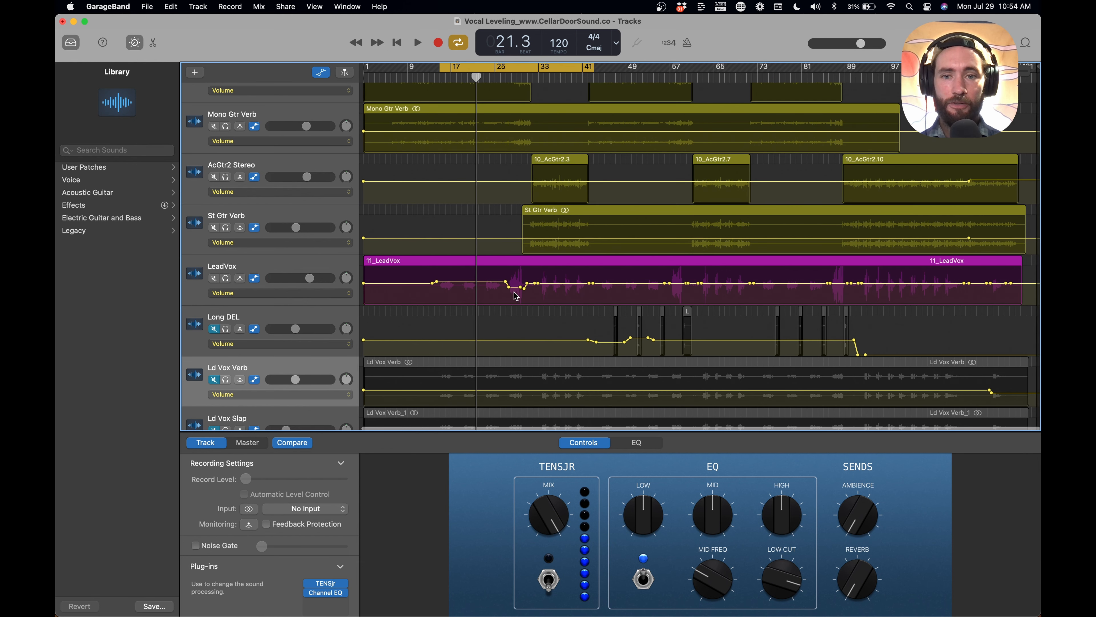
{"action": "left_click", "coordinate": [470, 286]}
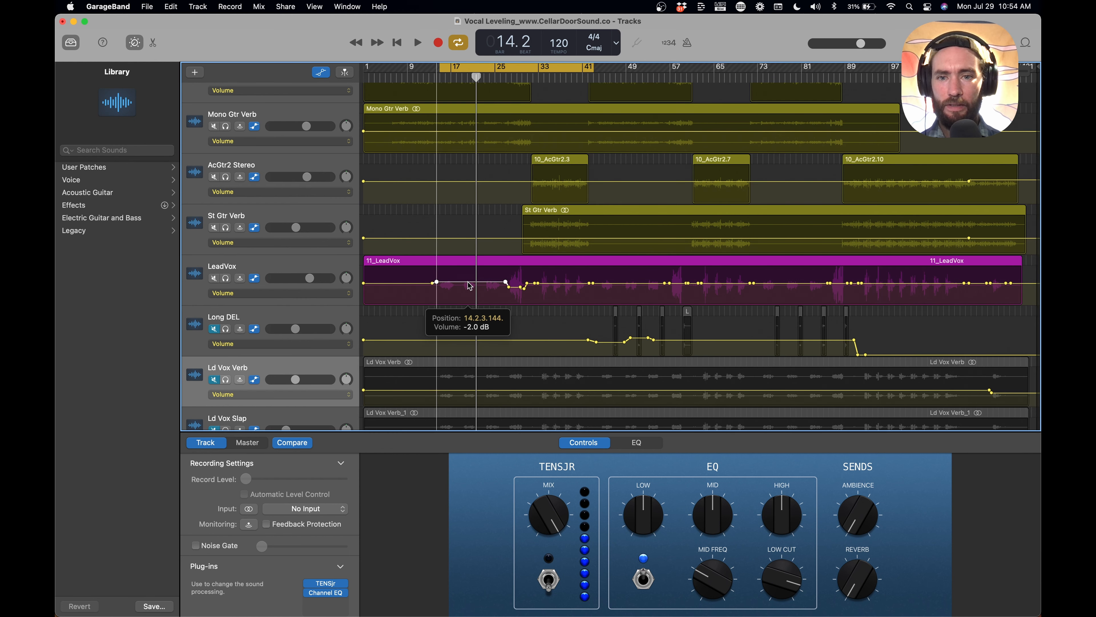
{"action": "left_click_drag", "start_coordinate": [468, 282], "coordinate": [468, 280]}
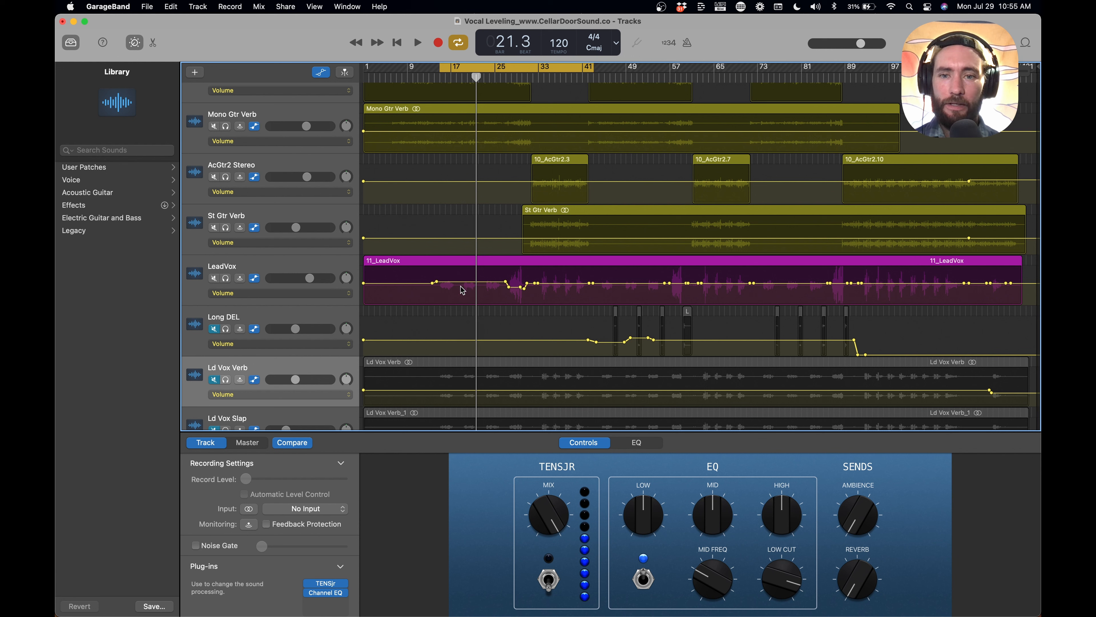
{"action": "left_click", "coordinate": [626, 286]}
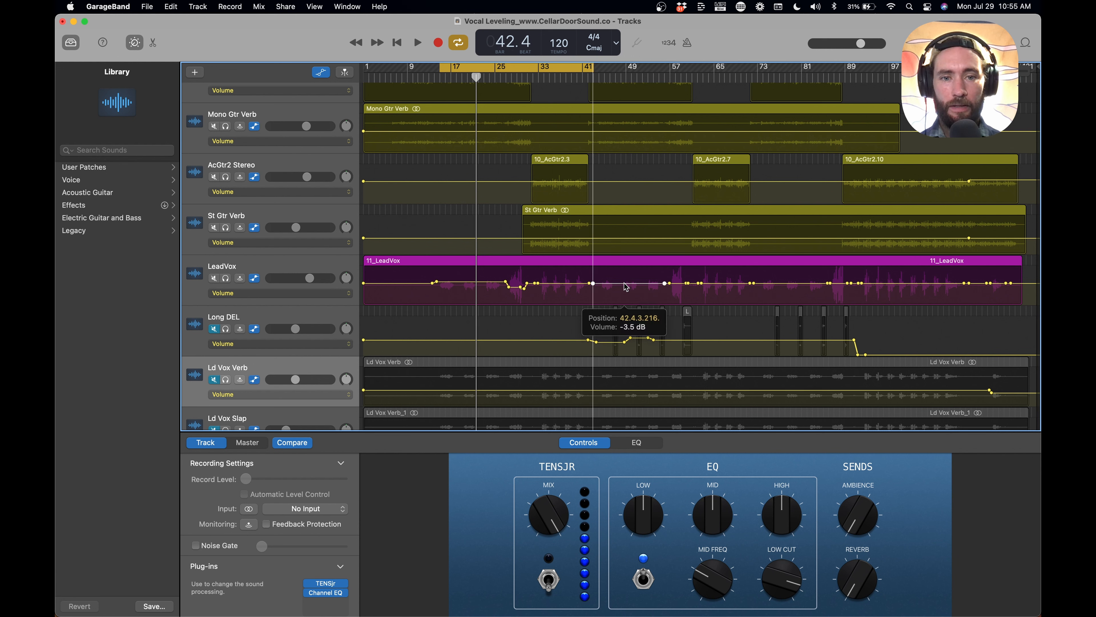
{"action": "left_click_drag", "start_coordinate": [626, 286], "coordinate": [625, 282]}
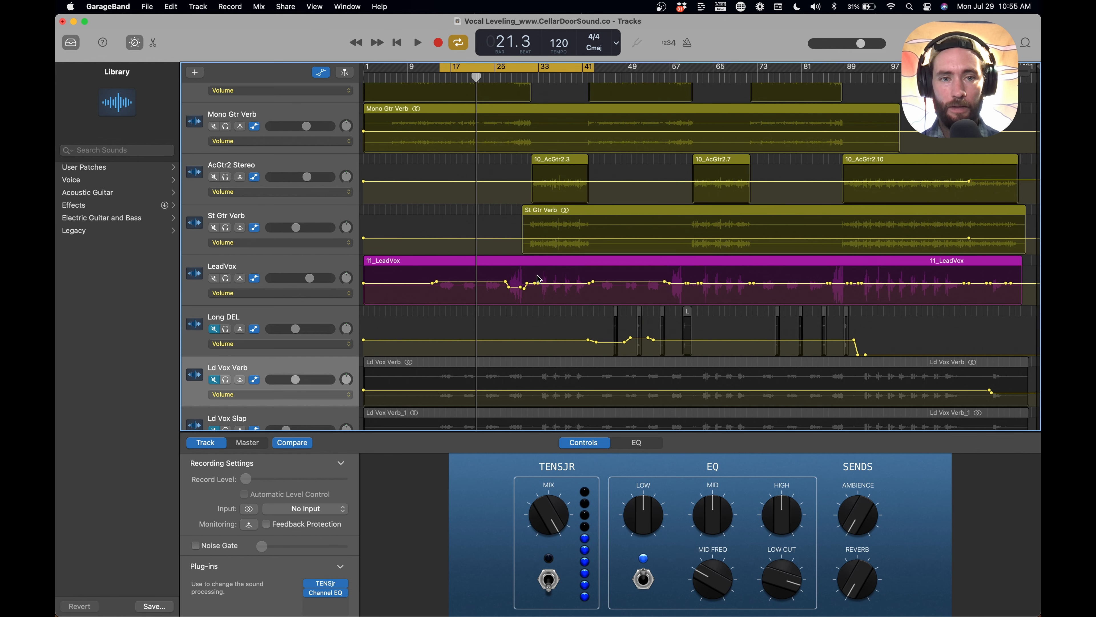
Step: Lower the loud LeadVox phrase between about bars 56 and 60 and compare it with the first lowered phrase's level
{"action": "scroll", "coordinate": [561, 287], "scroll_direction": "up", "scroll_amount": 1}
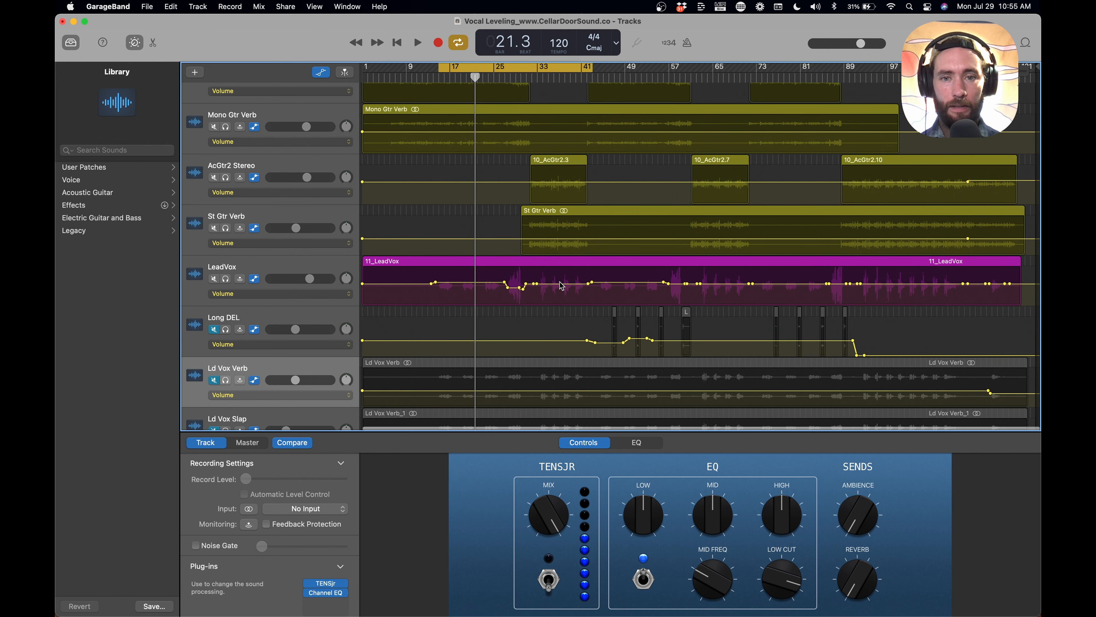
{"action": "left_click", "coordinate": [516, 288]}
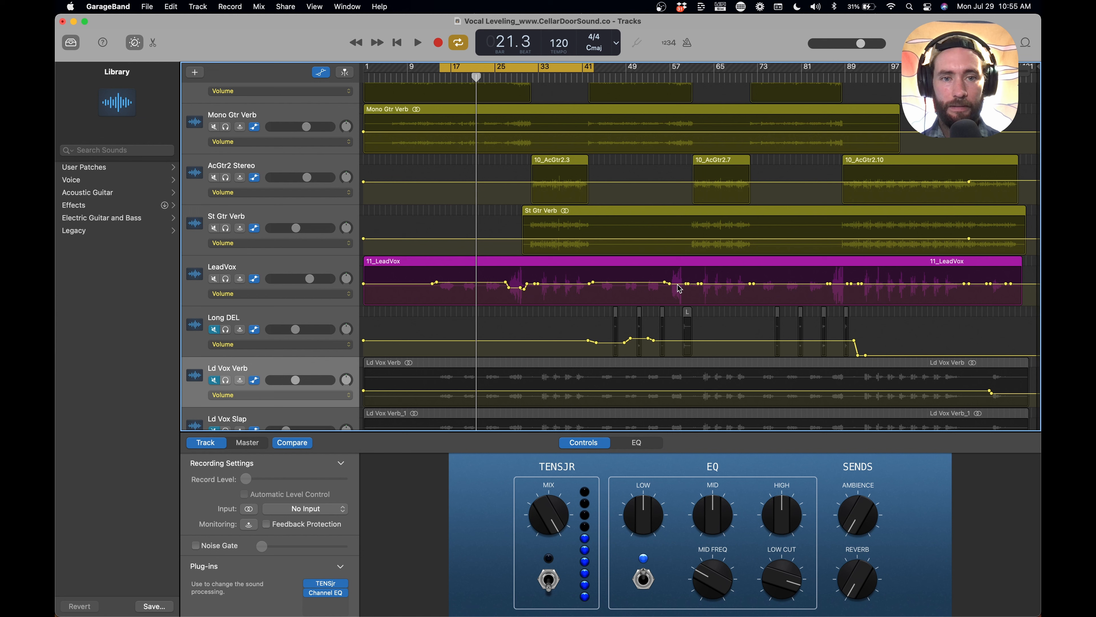
{"action": "left_click_drag", "start_coordinate": [680, 288], "coordinate": [679, 292]}
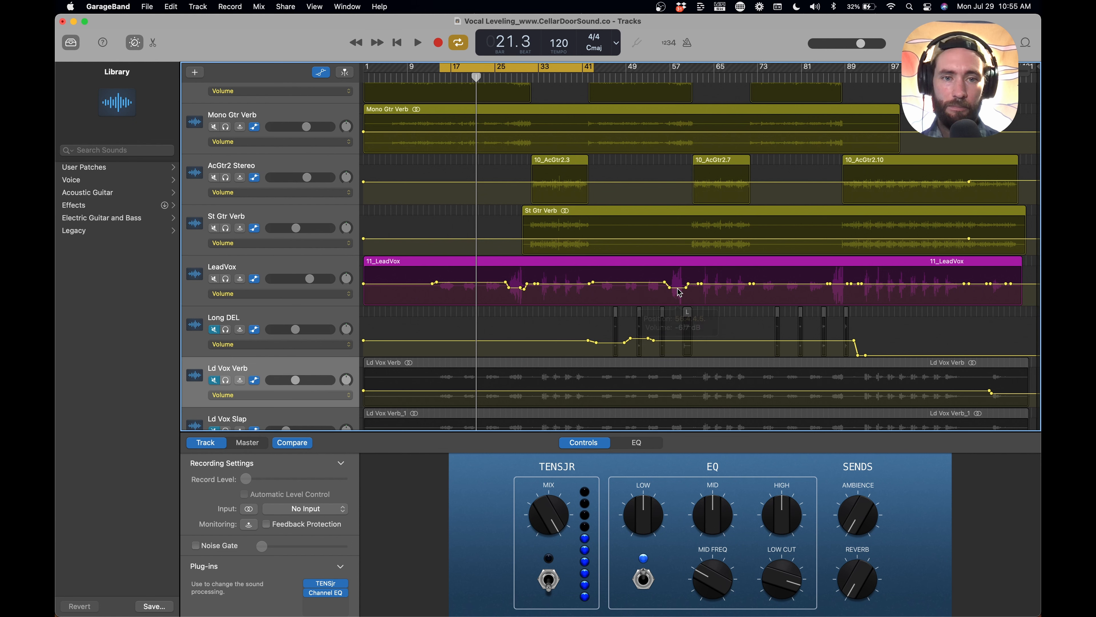
{"action": "left_click", "coordinate": [514, 288]}
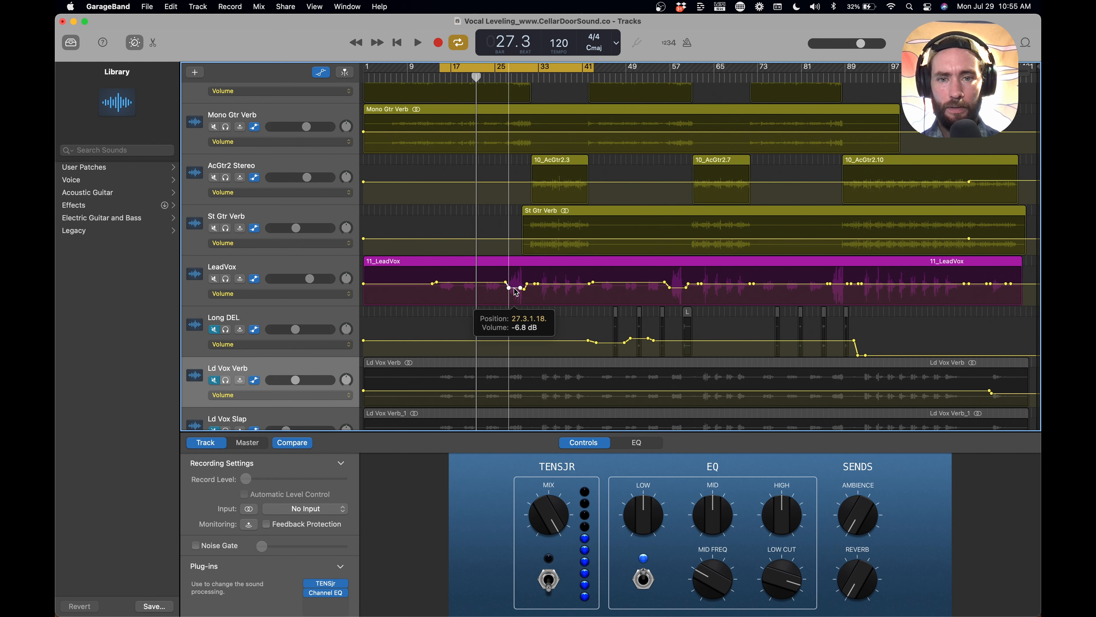
Step: Raise the LeadVox volume between about bars 72 and 86, and lower the loud phrase from bar 86 to 89 to about -6.2 dB
{"action": "scroll", "coordinate": [601, 299], "scroll_direction": "up", "scroll_amount": 1}
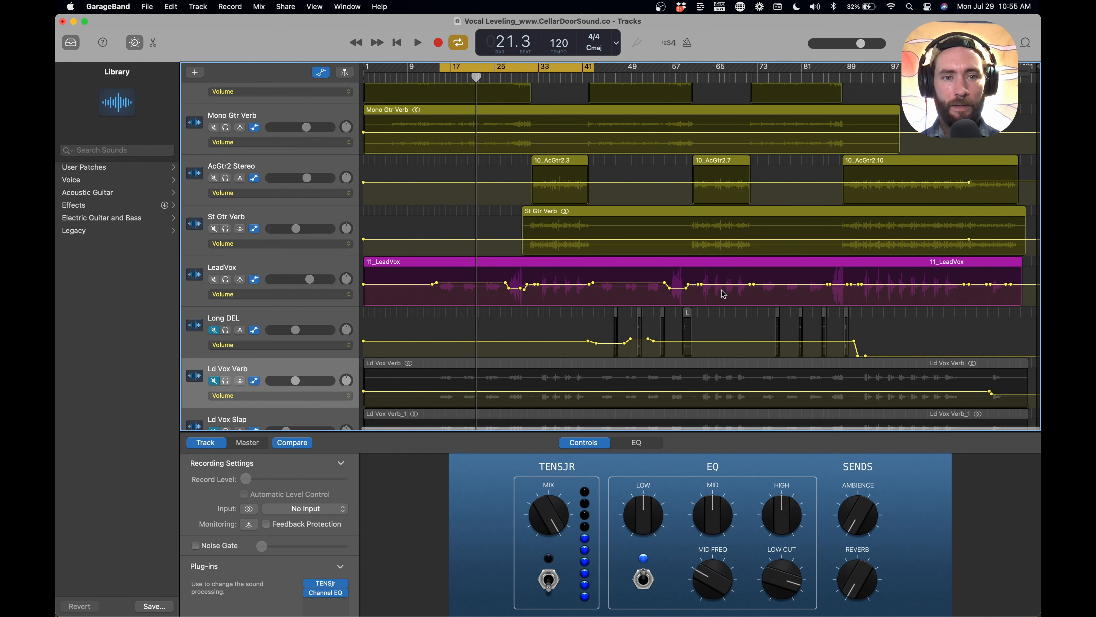
{"action": "left_click", "coordinate": [792, 290]}
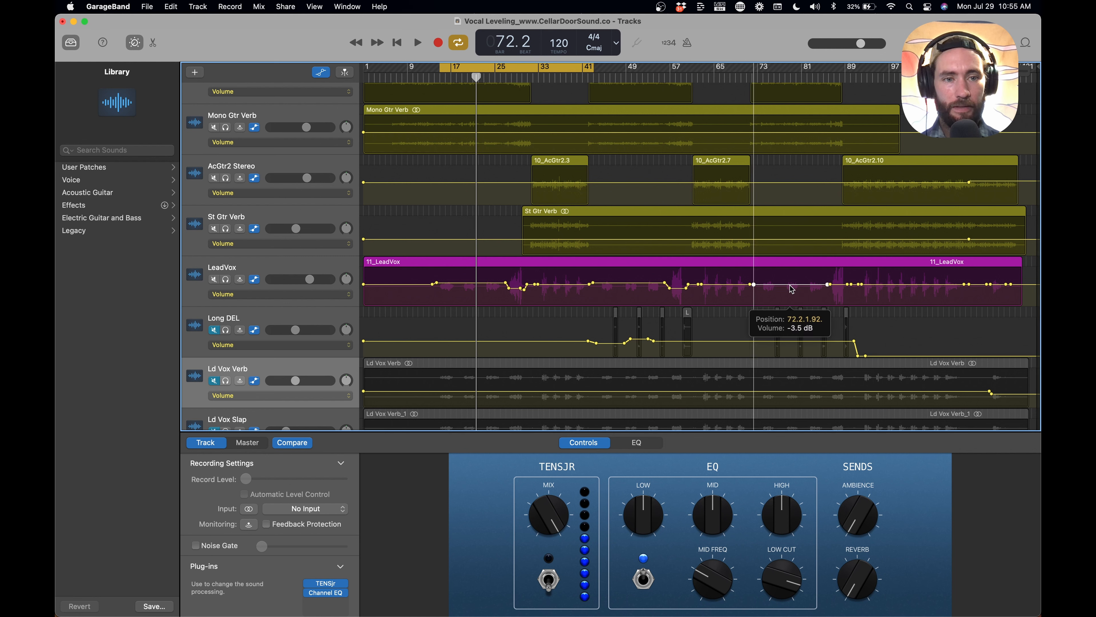
{"action": "left_click_drag", "start_coordinate": [790, 285], "coordinate": [841, 292]}
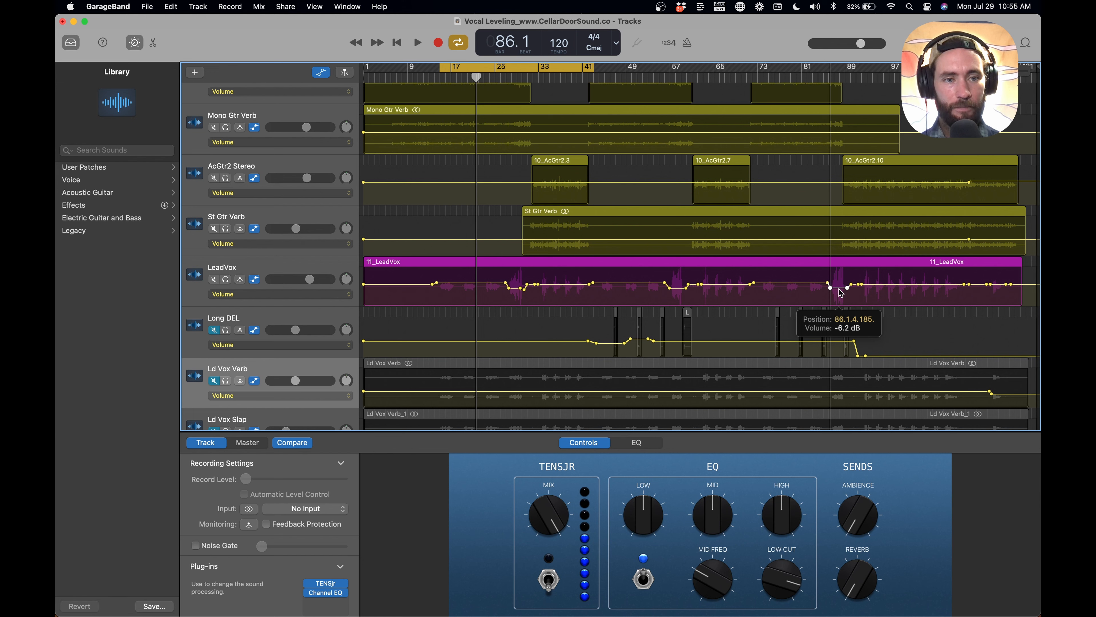
Step: Raise the volume of the quiet final LeadVox phrase between about bars 115 and 118
{"action": "left_click_drag", "start_coordinate": [839, 290], "coordinate": [839, 290]}
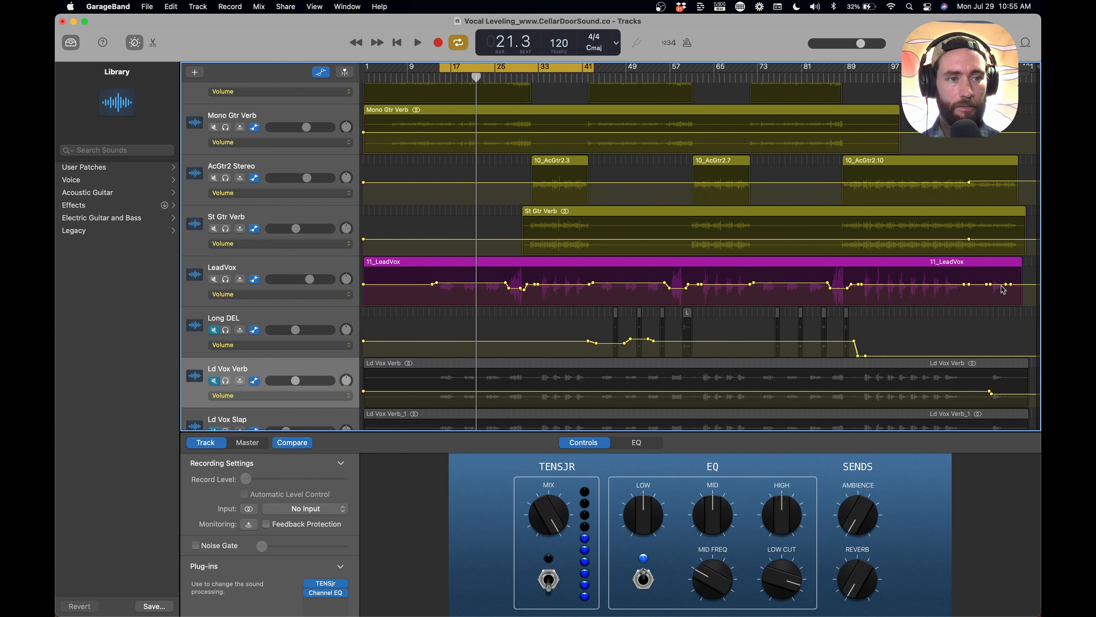
{"action": "left_click_drag", "start_coordinate": [999, 289], "coordinate": [1001, 287]}
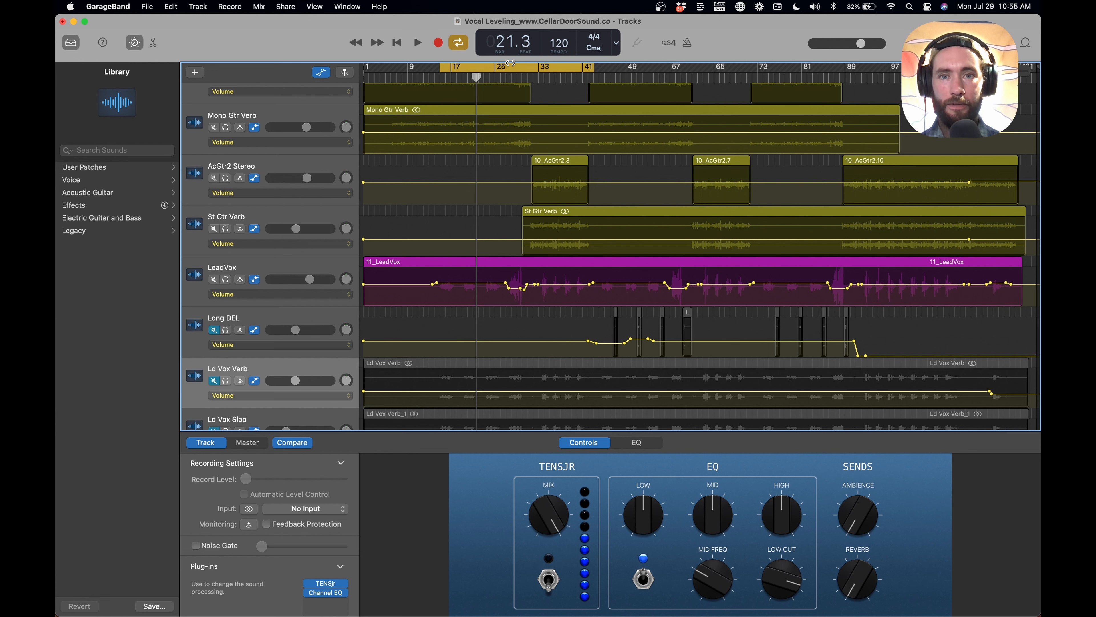
Step: Turn off cycle playback and listen from about bar 39 through the second verse into the loud LeadVox phrase near bar 58
{"action": "left_click", "coordinate": [506, 71]}
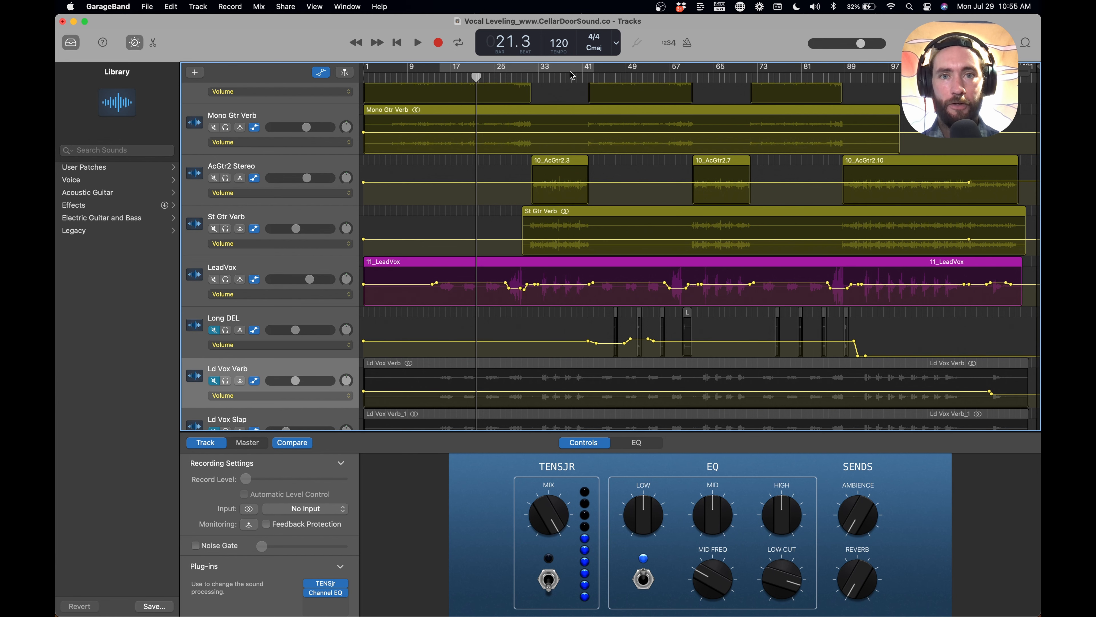
{"action": "left_click_drag", "start_coordinate": [572, 77], "coordinate": [575, 77]}
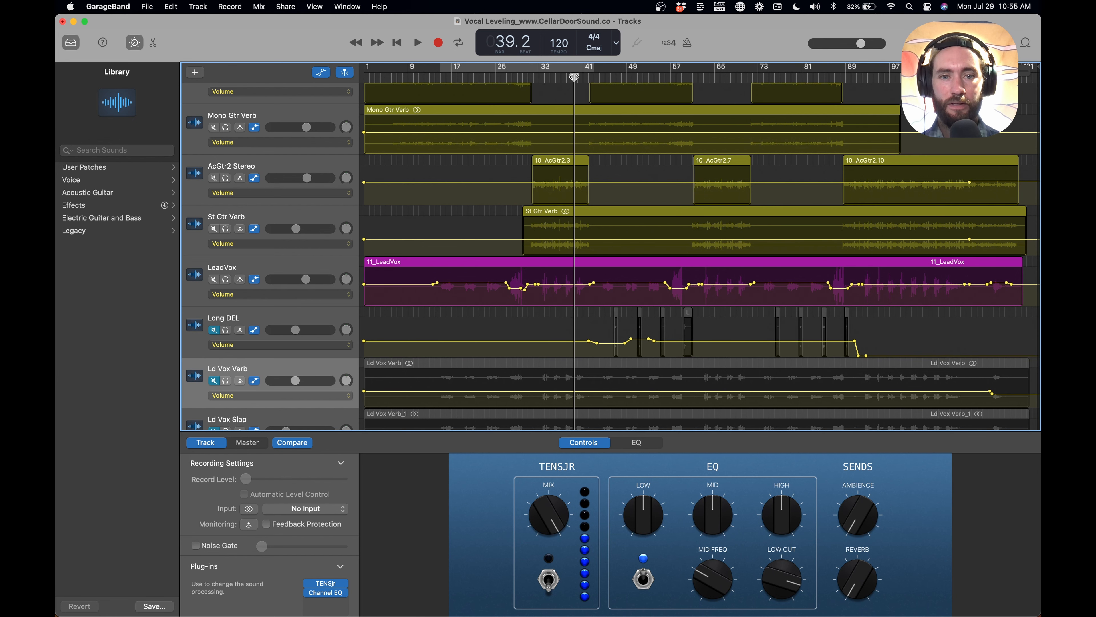
{"action": "key", "text": "space"}
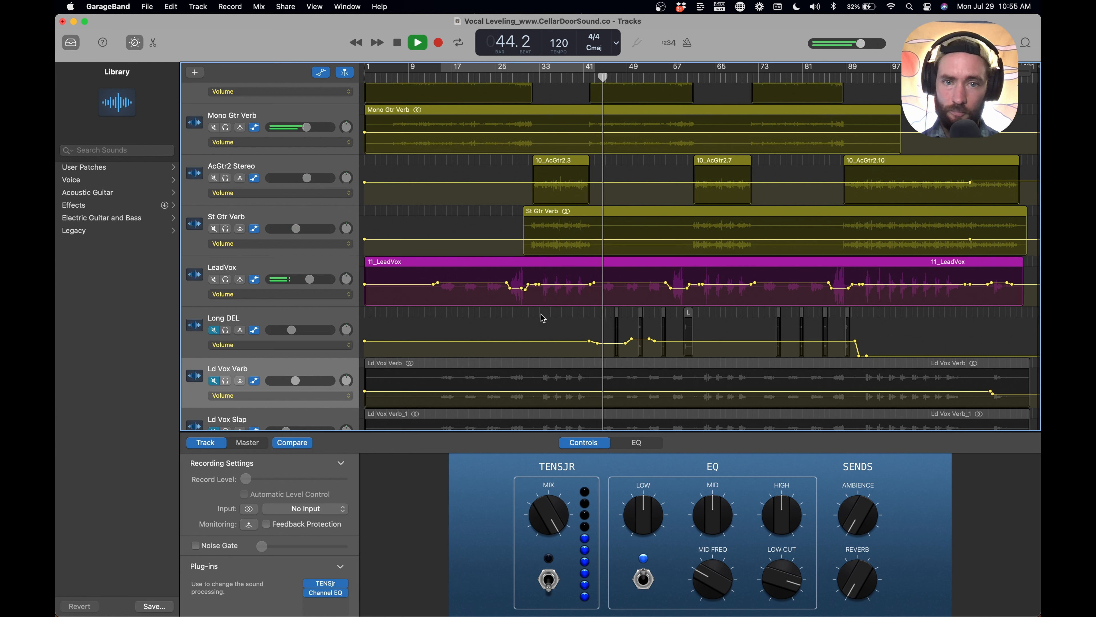
{"action": "left_click", "coordinate": [614, 285]}
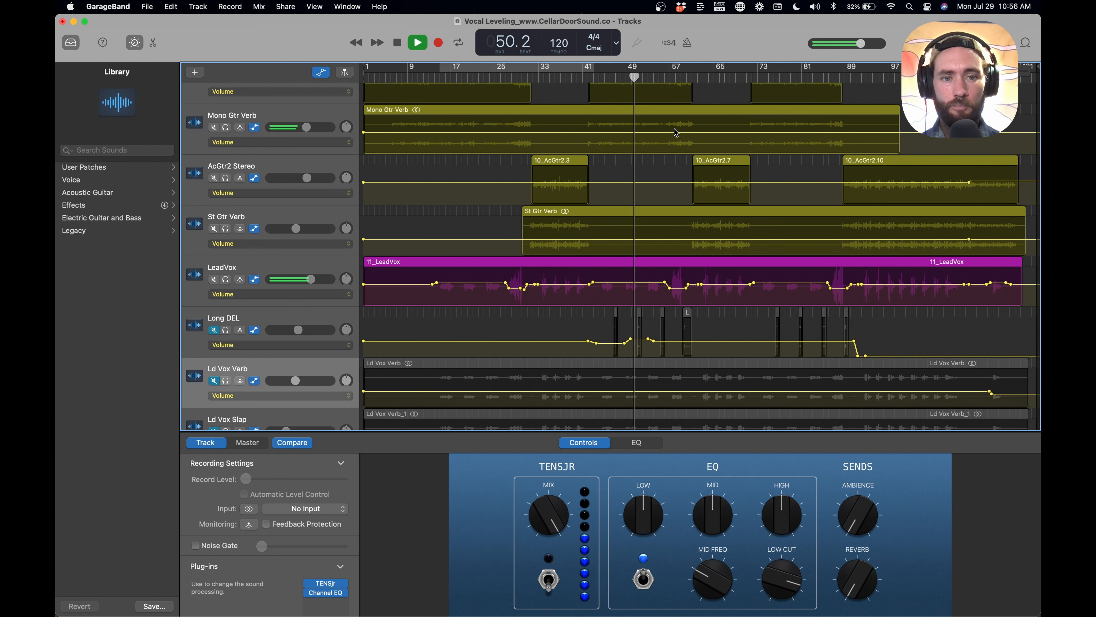
{"action": "left_click", "coordinate": [668, 76]}
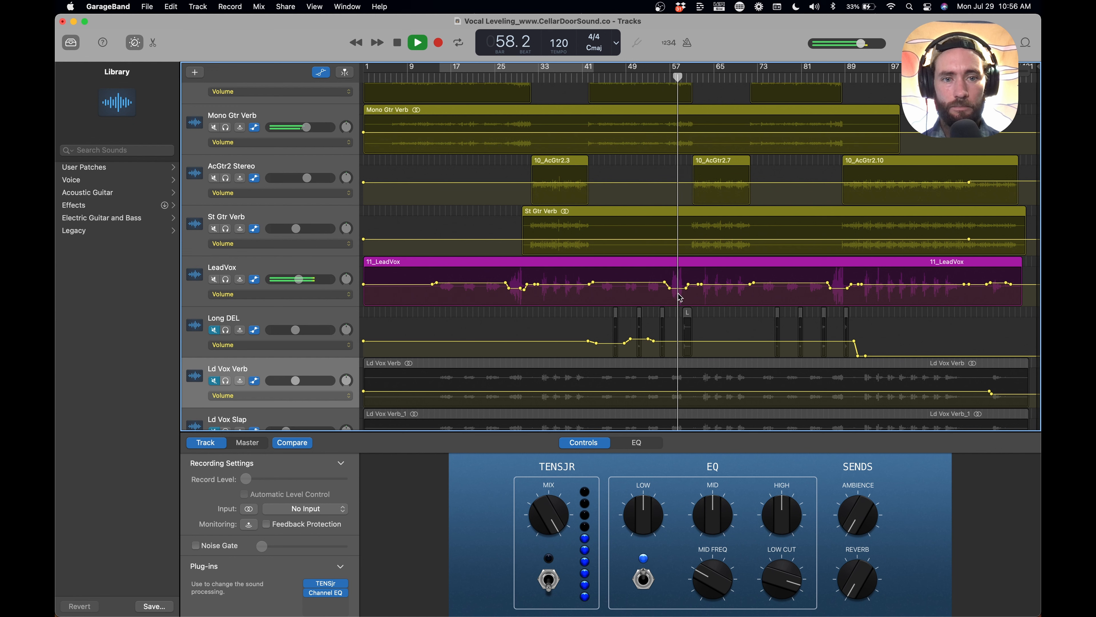
Step: Bracket the loud LeadVox word around bar 59 with volume points and lower it to about -8.3 dB
{"action": "scroll", "coordinate": [683, 296], "scroll_direction": "up", "scroll_amount": 1}
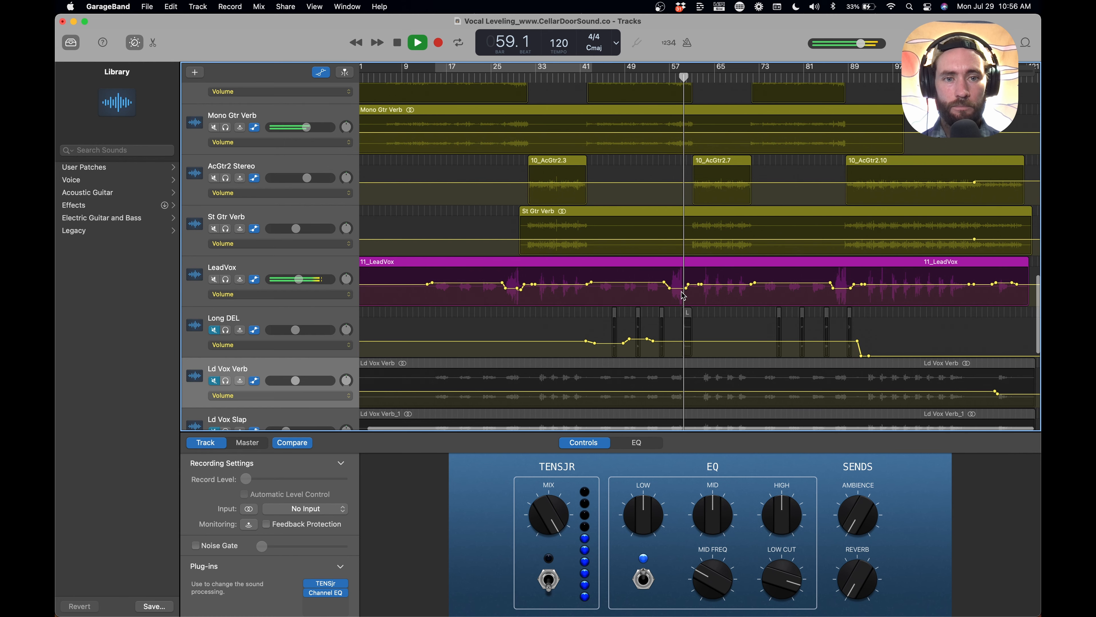
{"action": "scroll", "coordinate": [683, 296], "scroll_direction": "up", "scroll_amount": 5}
{"action": "key", "text": "space"}
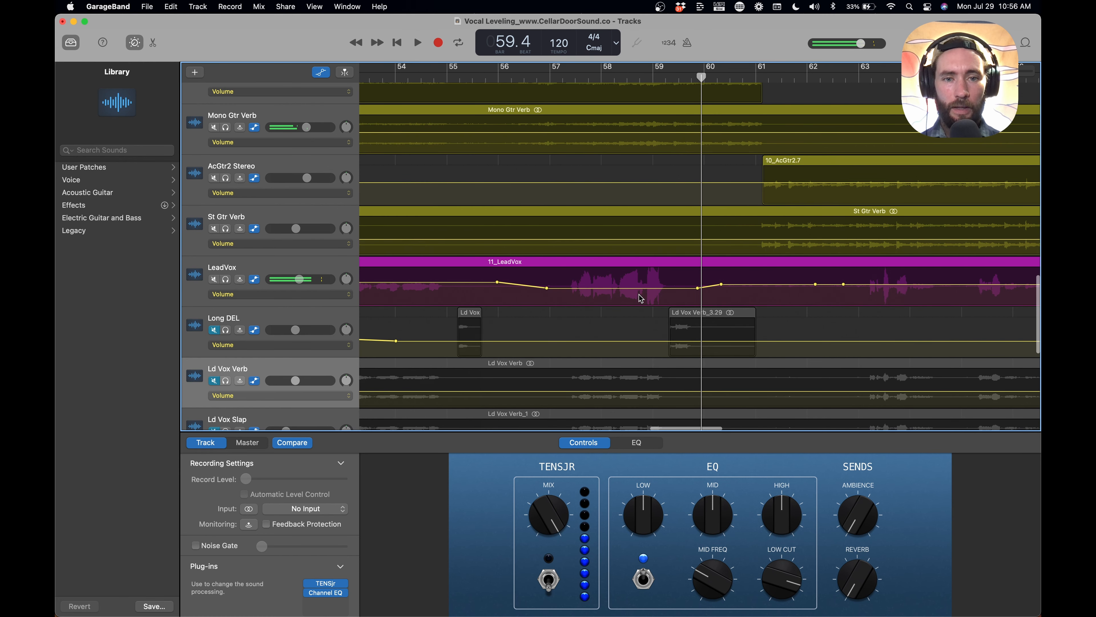
{"action": "scroll", "coordinate": [635, 300], "scroll_direction": "up", "scroll_amount": 5}
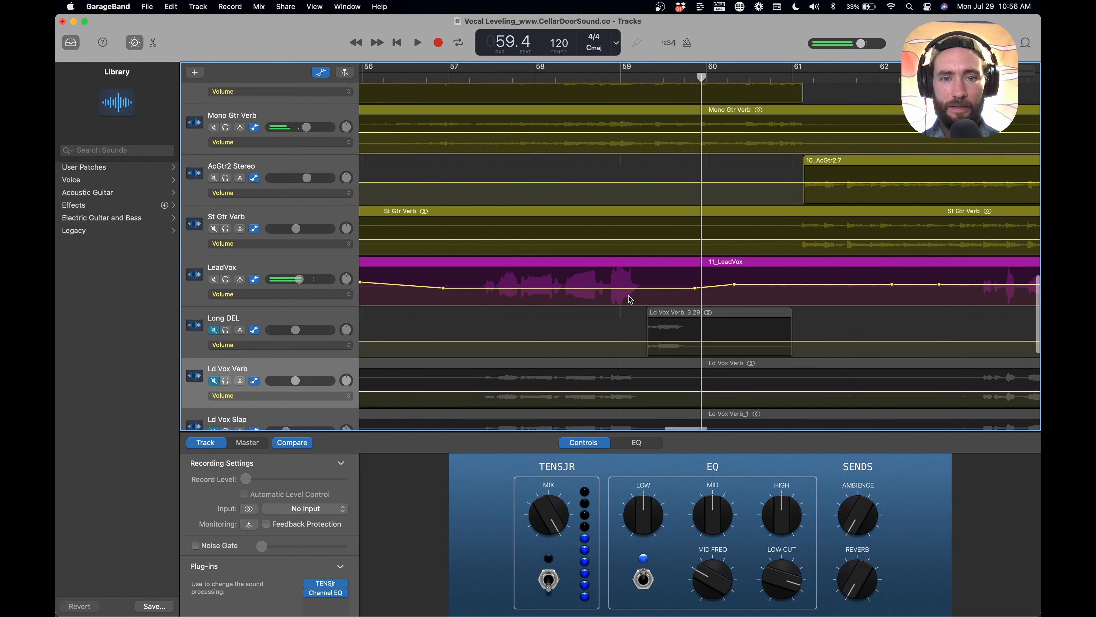
{"action": "left_click", "coordinate": [496, 288]}
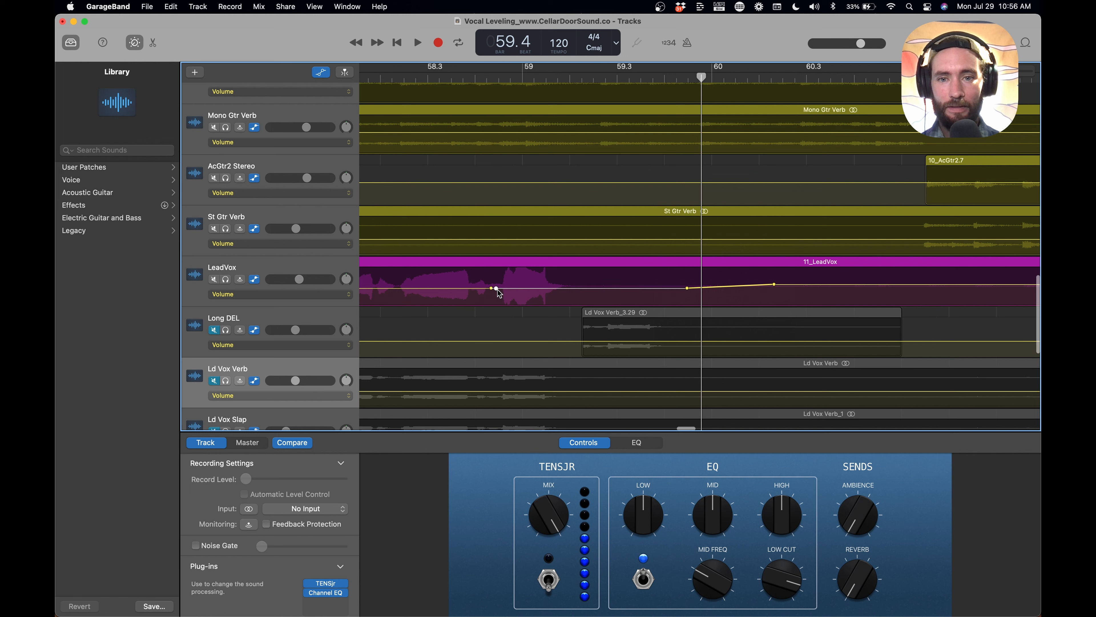
{"action": "left_click", "coordinate": [576, 289]}
{"action": "left_click", "coordinate": [581, 289]}
{"action": "left_click", "coordinate": [542, 293]}
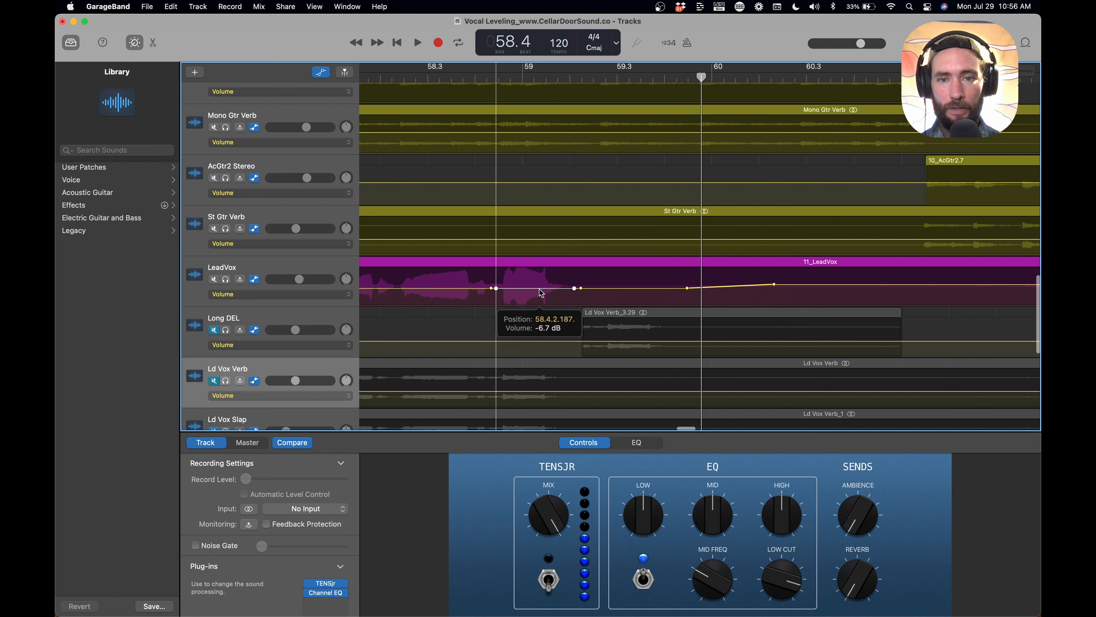
{"action": "left_click_drag", "start_coordinate": [541, 293], "coordinate": [542, 295]}
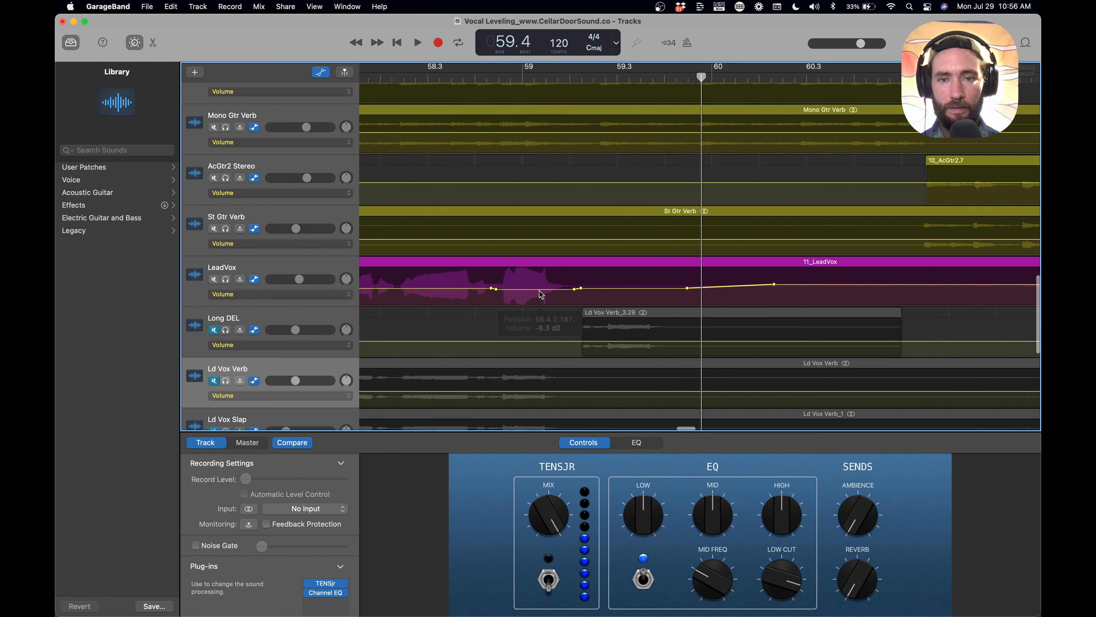
Step: Play back from about bar 58 to check the lowered word at the end of the LeadVox phrase
{"action": "key", "text": "super+Left"}
{"action": "key", "text": "super+Left"}
{"action": "key", "text": "super+Left"}
{"action": "key", "text": "super+Left"}
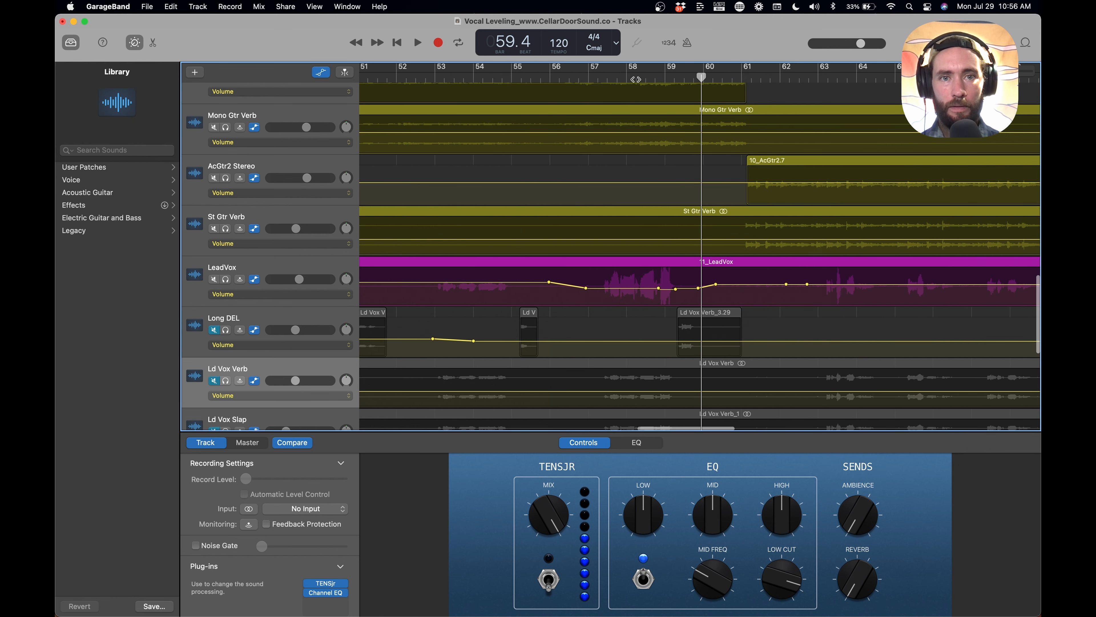
{"action": "left_click", "coordinate": [624, 77]}
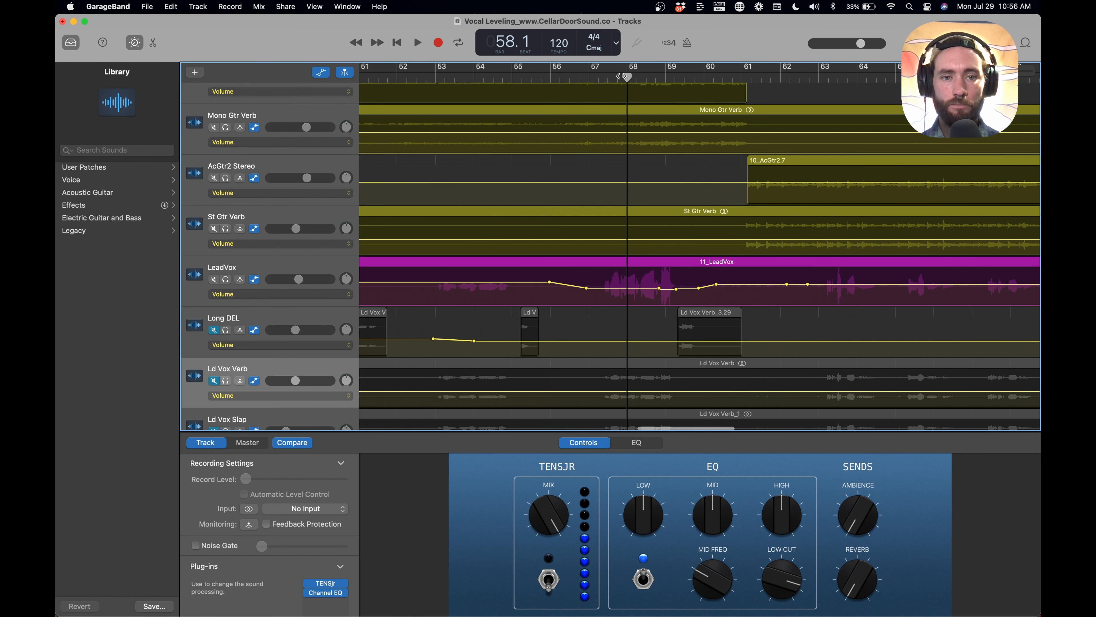
{"action": "key", "text": "space"}
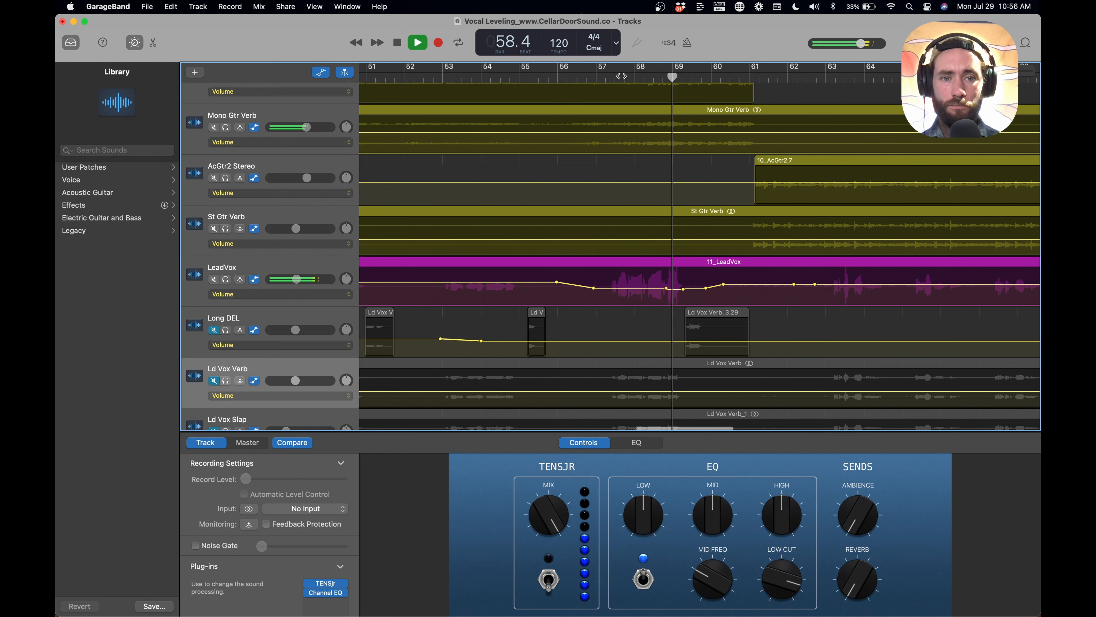
{"action": "scroll", "coordinate": [619, 173], "scroll_direction": "left", "scroll_amount": 1}
{"action": "key", "text": "space"}
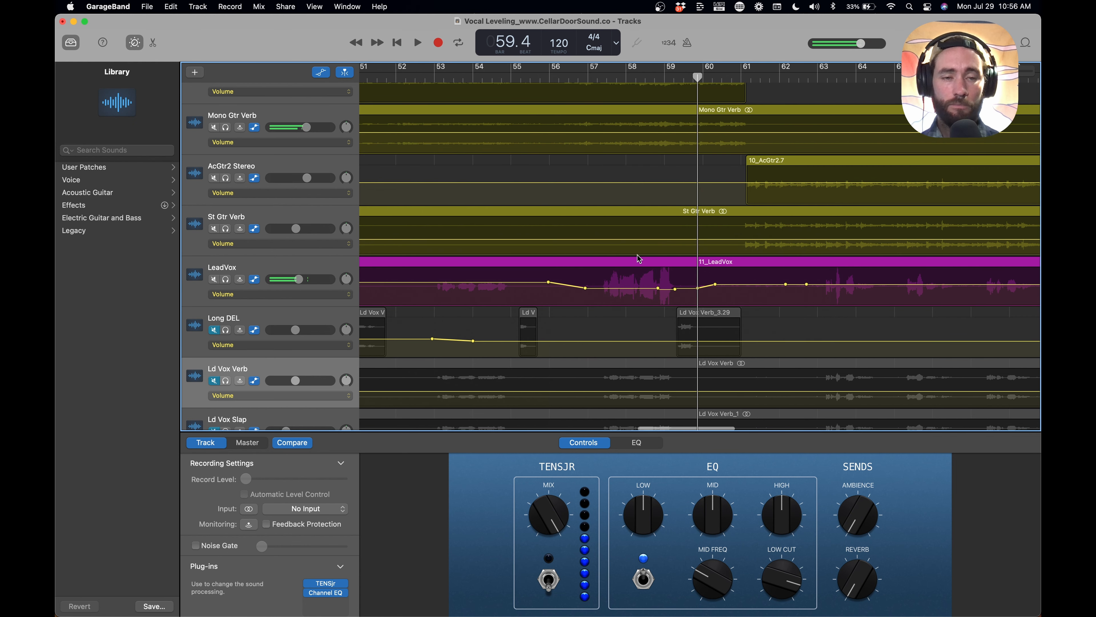
Step: Listen to the third verse from about bar 73 and the loud LeadVox phrase from about bar 82
{"action": "scroll", "coordinate": [634, 276], "scroll_direction": "right", "scroll_amount": 3}
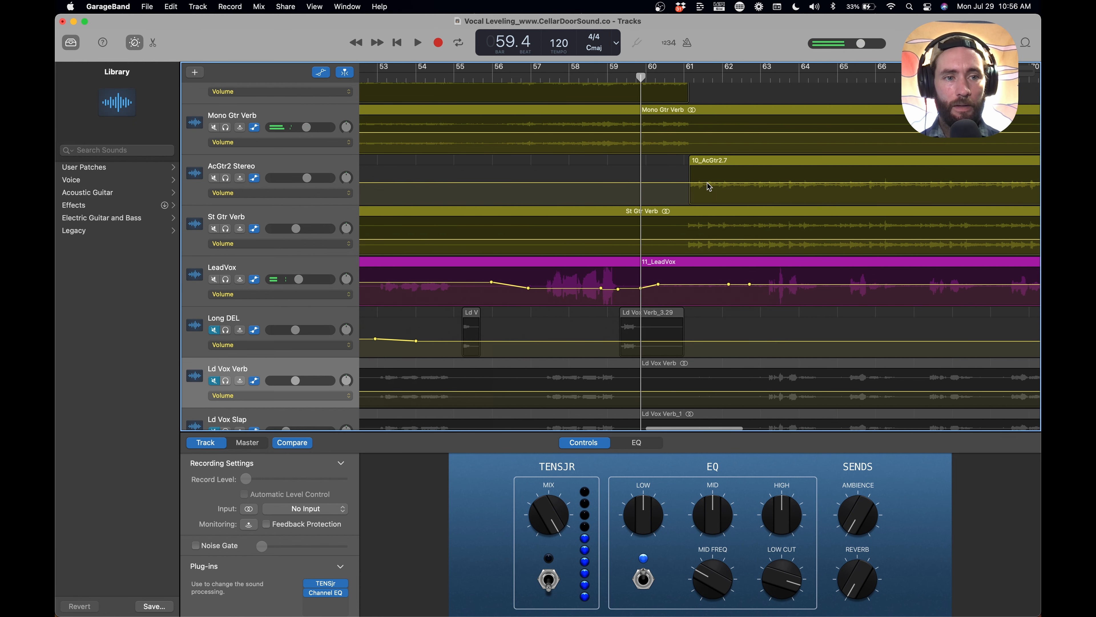
{"action": "scroll", "coordinate": [696, 264], "scroll_direction": "down", "scroll_amount": 5}
{"action": "scroll", "coordinate": [698, 268], "scroll_direction": "down", "scroll_amount": 3}
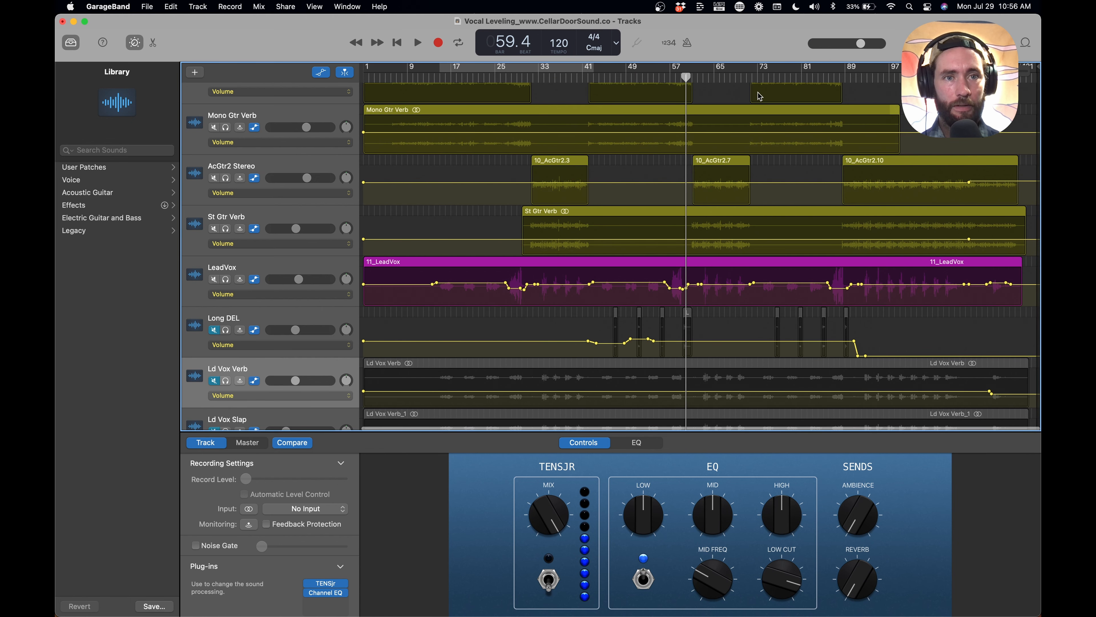
{"action": "left_click", "coordinate": [758, 77]}
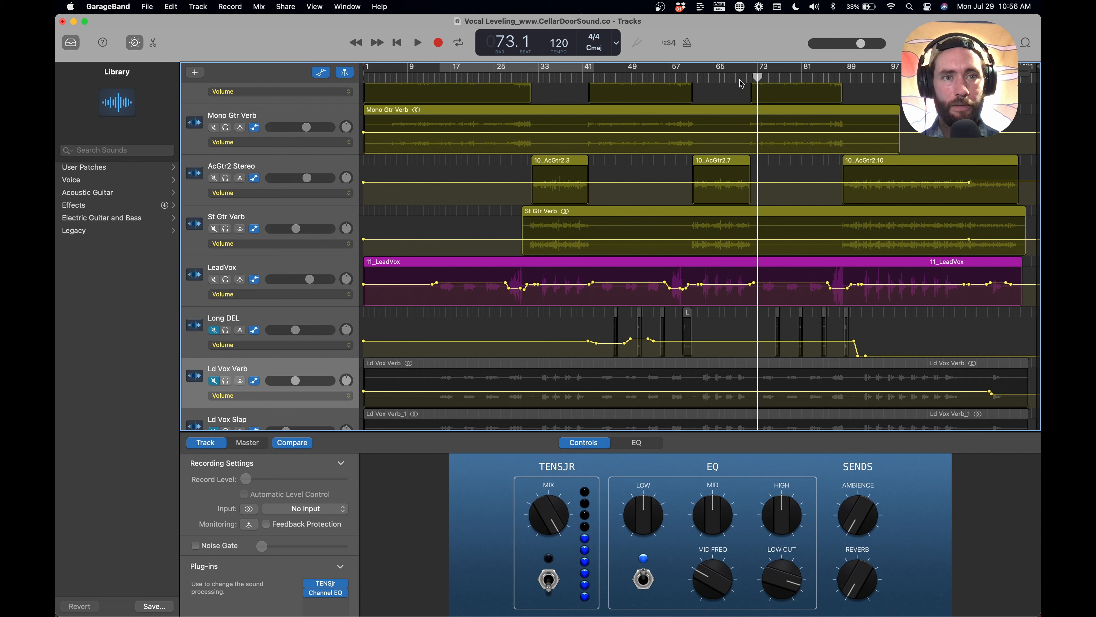
{"action": "key", "text": "space"}
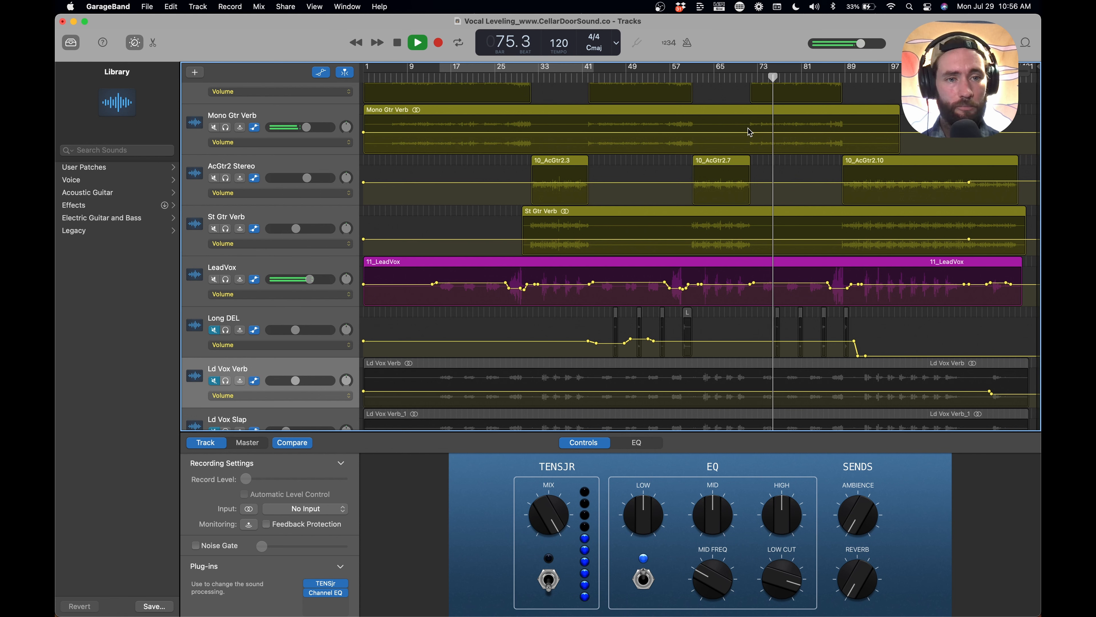
{"action": "key", "text": "space"}
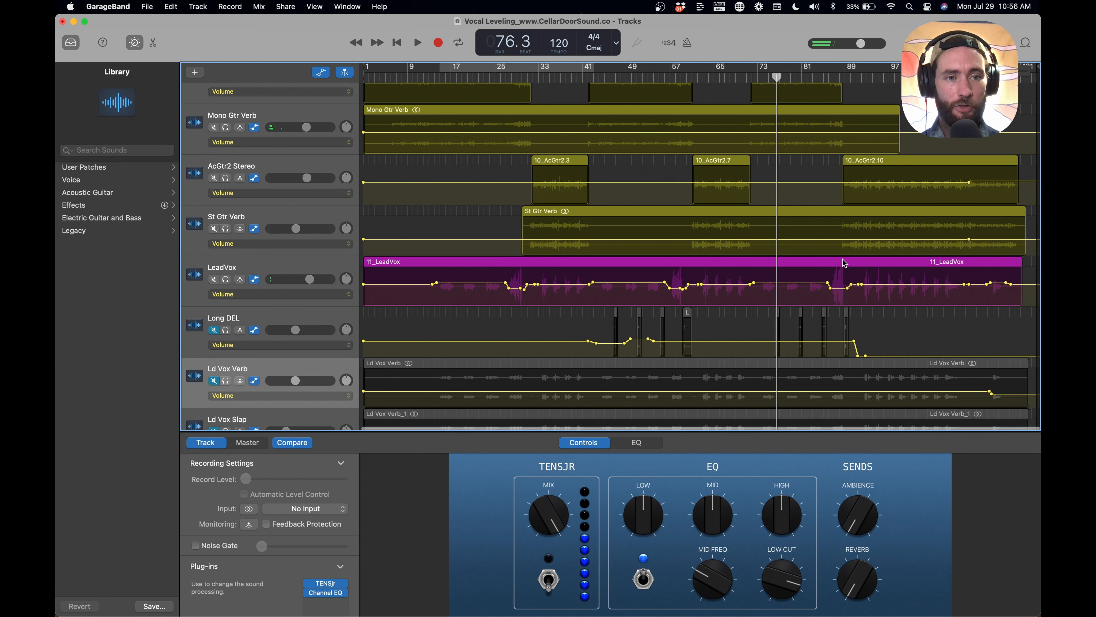
{"action": "left_click", "coordinate": [807, 77]}
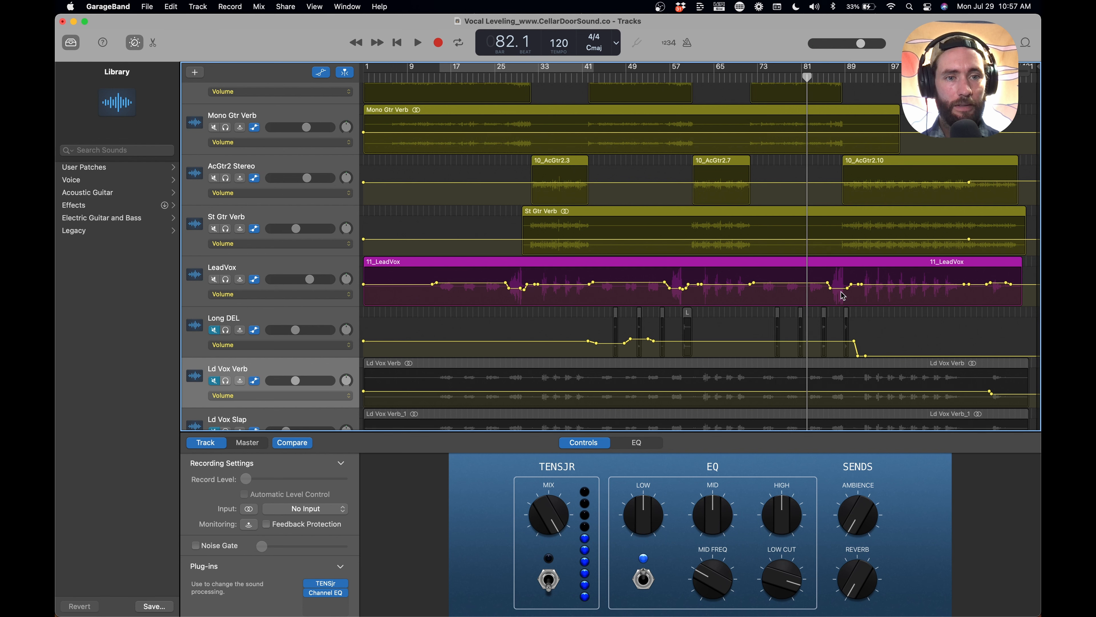
{"action": "key", "text": "space"}
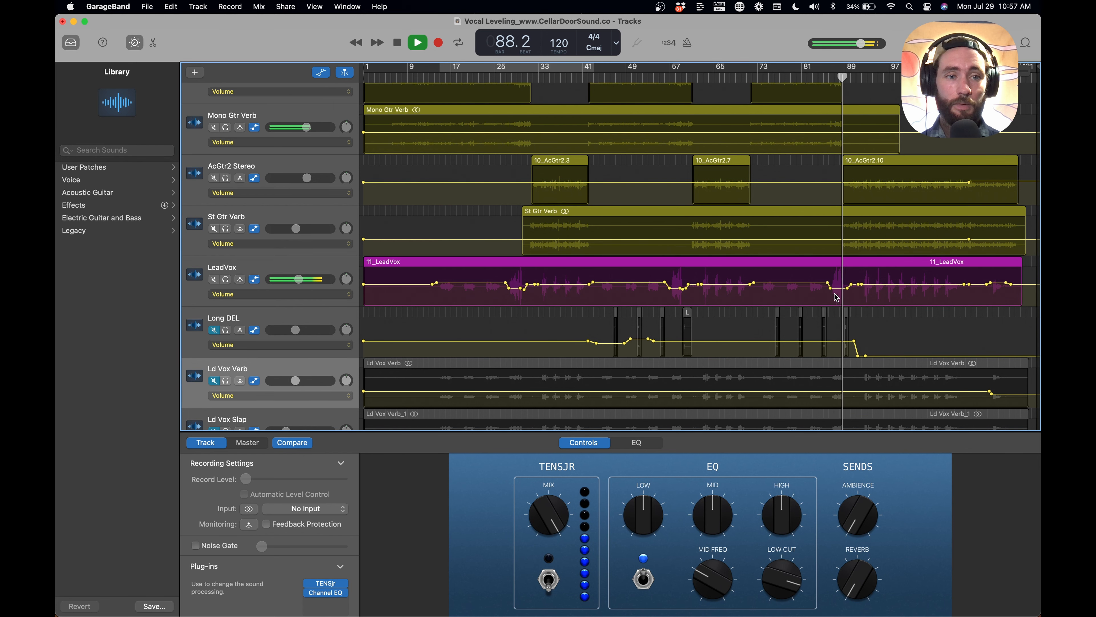
Step: Add volume points around the loud end of the LeadVox phrase, between about bars 87.4 and 88.4, and lower that part slightly
{"action": "key", "text": "space"}
{"action": "scroll", "coordinate": [792, 289], "scroll_direction": "up", "scroll_amount": 10}
{"action": "scroll", "coordinate": [792, 290], "scroll_direction": "up", "scroll_amount": 10}
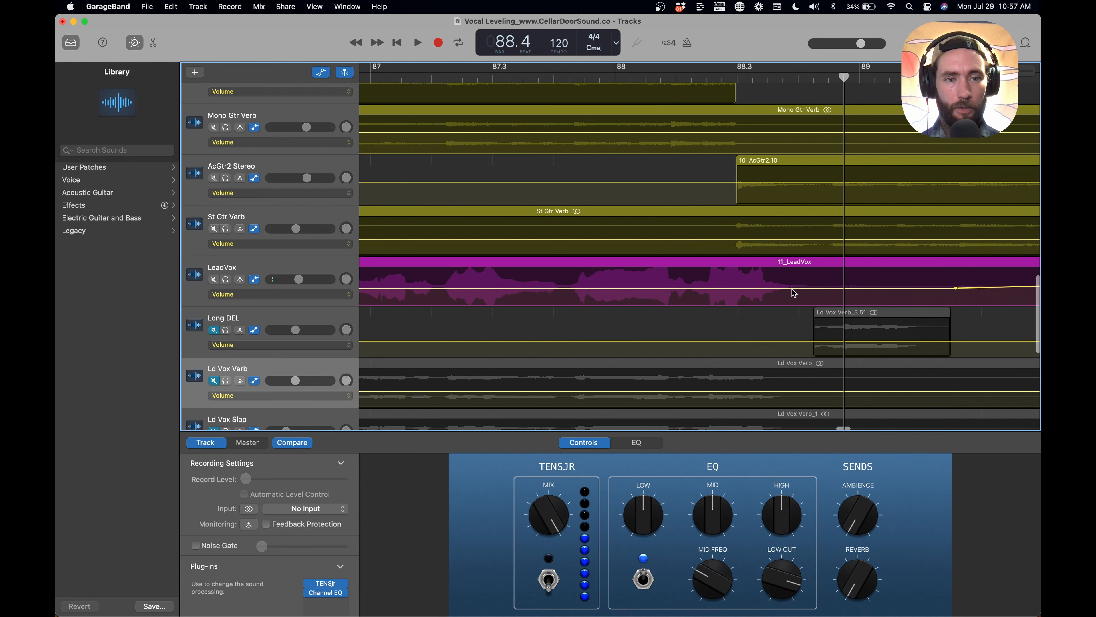
{"action": "scroll", "coordinate": [793, 293], "scroll_direction": "up", "scroll_amount": 3}
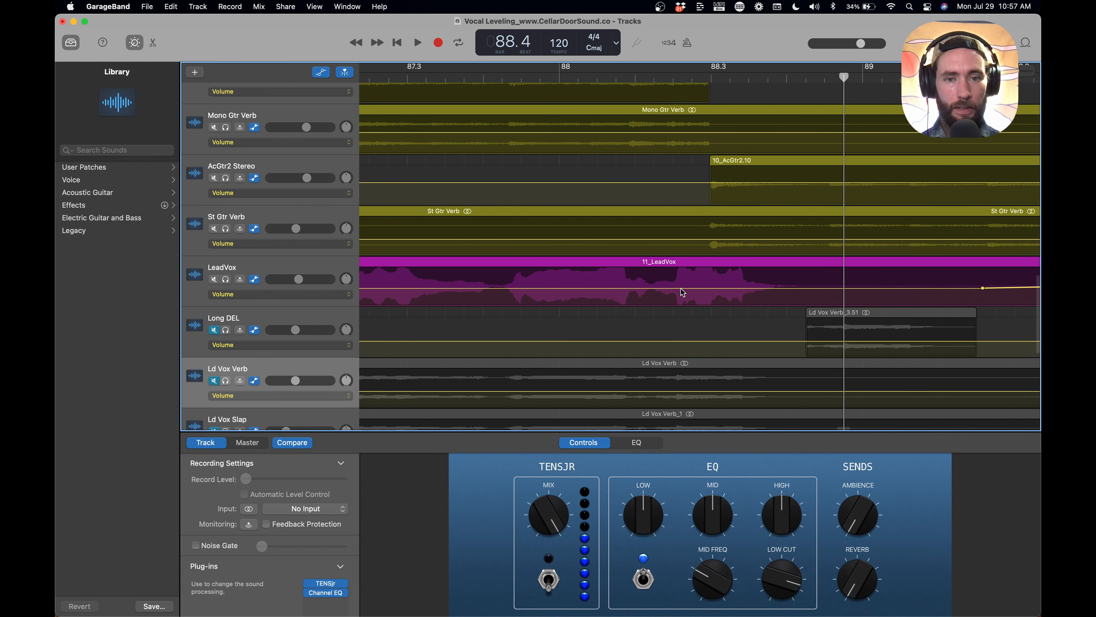
{"action": "left_click", "coordinate": [491, 288]}
{"action": "left_click", "coordinate": [496, 288]}
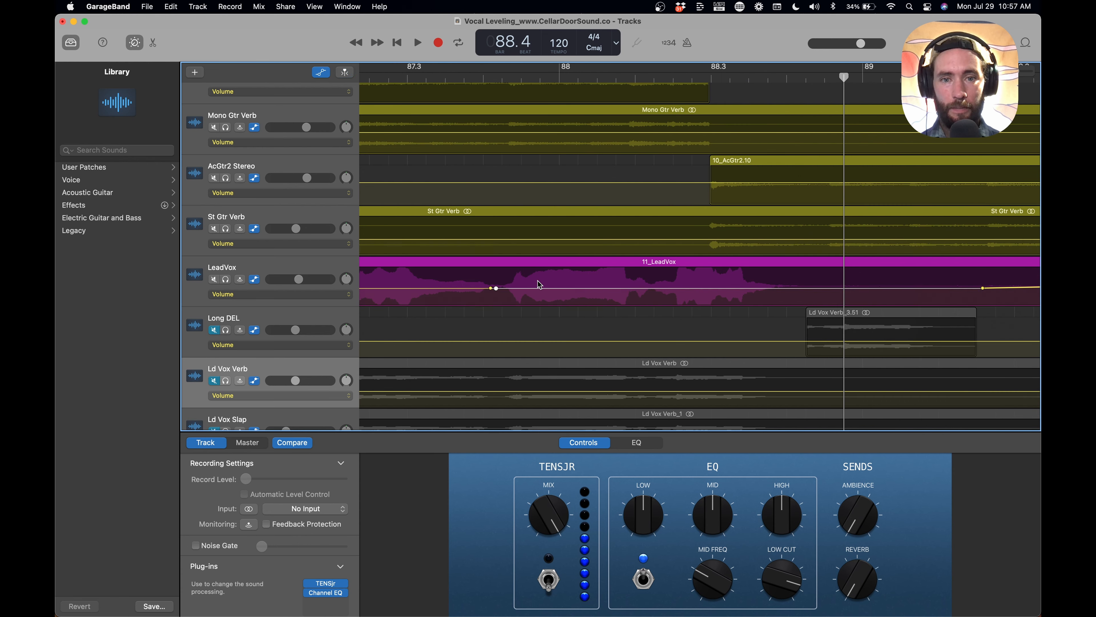
{"action": "left_click", "coordinate": [814, 288]}
{"action": "left_click", "coordinate": [828, 288]}
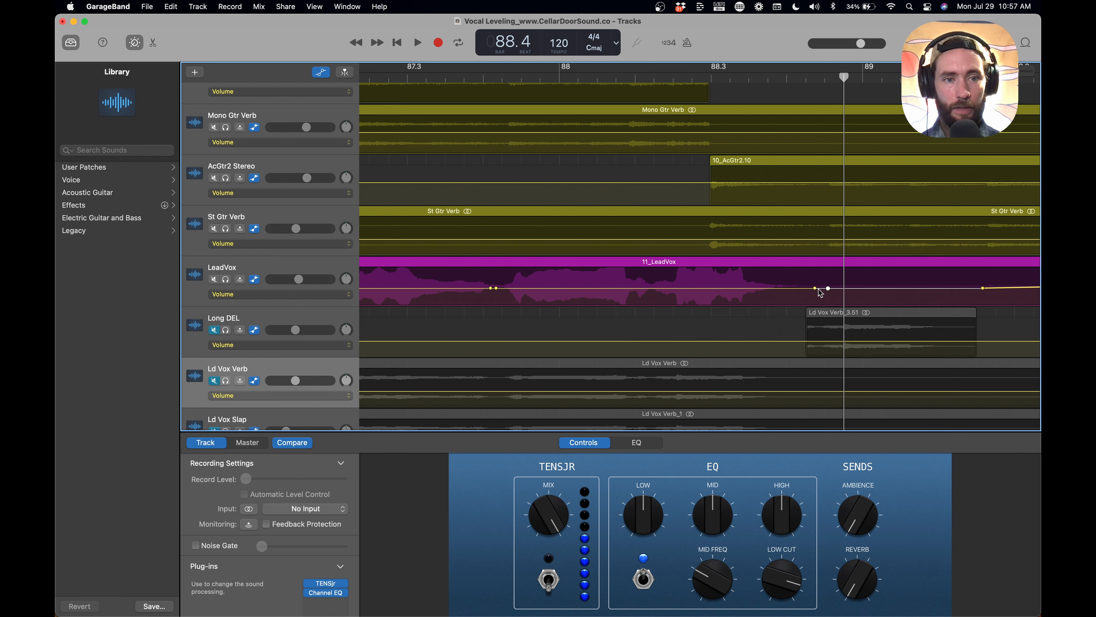
{"action": "left_click_drag", "start_coordinate": [639, 292], "coordinate": [640, 295]}
{"action": "scroll", "coordinate": [640, 295], "scroll_direction": "down", "scroll_amount": 10}
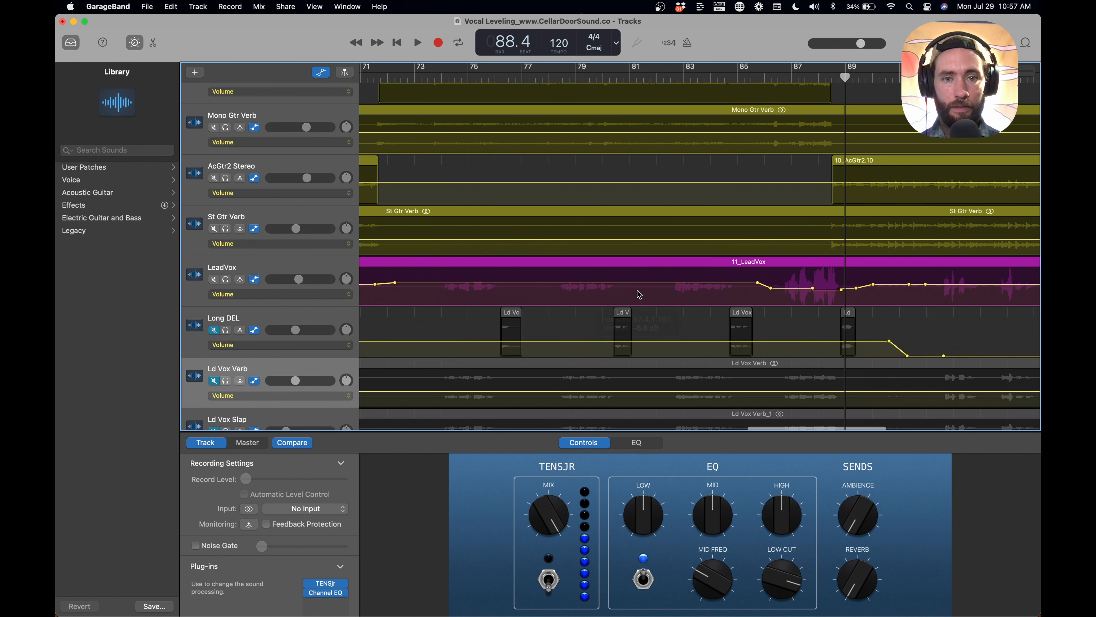
Step: Play back from bar 86 to check the lowered end of the loud LeadVox phrase
{"action": "scroll", "coordinate": [639, 295], "scroll_direction": "up", "scroll_amount": 3}
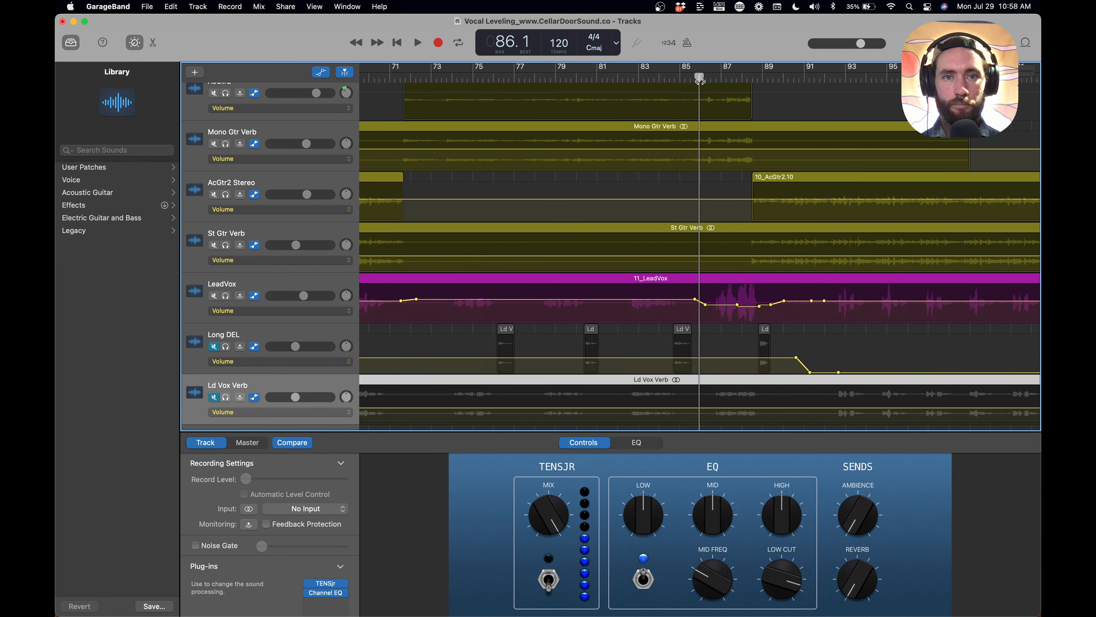
{"action": "key", "text": "space"}
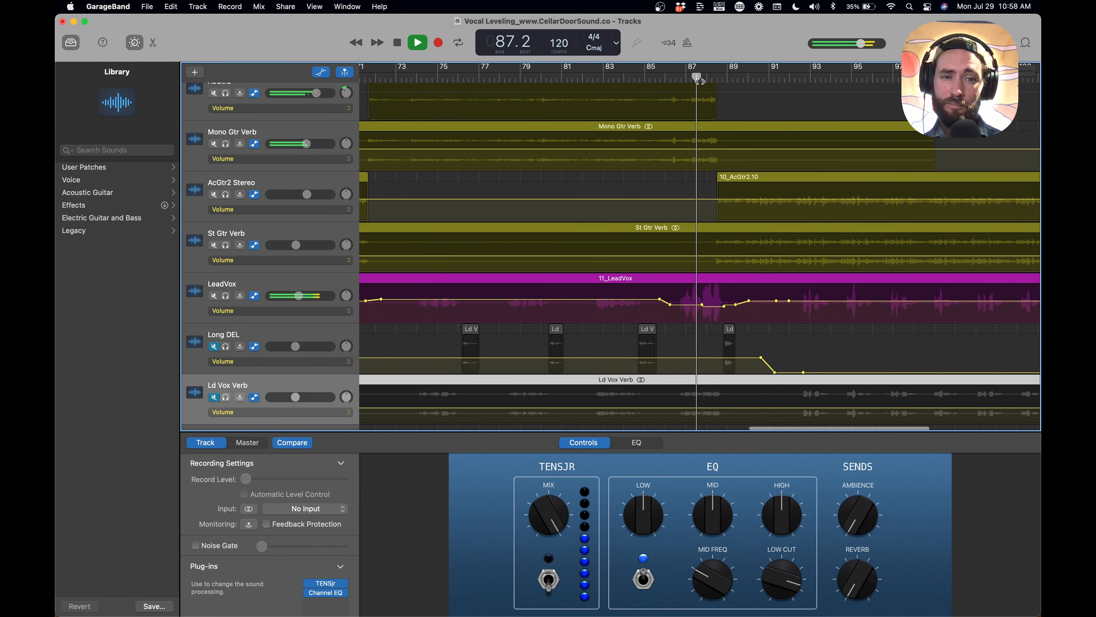
{"action": "key", "text": "space"}
Step: Play back from bar 115 to check the level of the raised closing LeadVox phrase
{"action": "scroll", "coordinate": [780, 301], "scroll_direction": "down", "scroll_amount": 3}
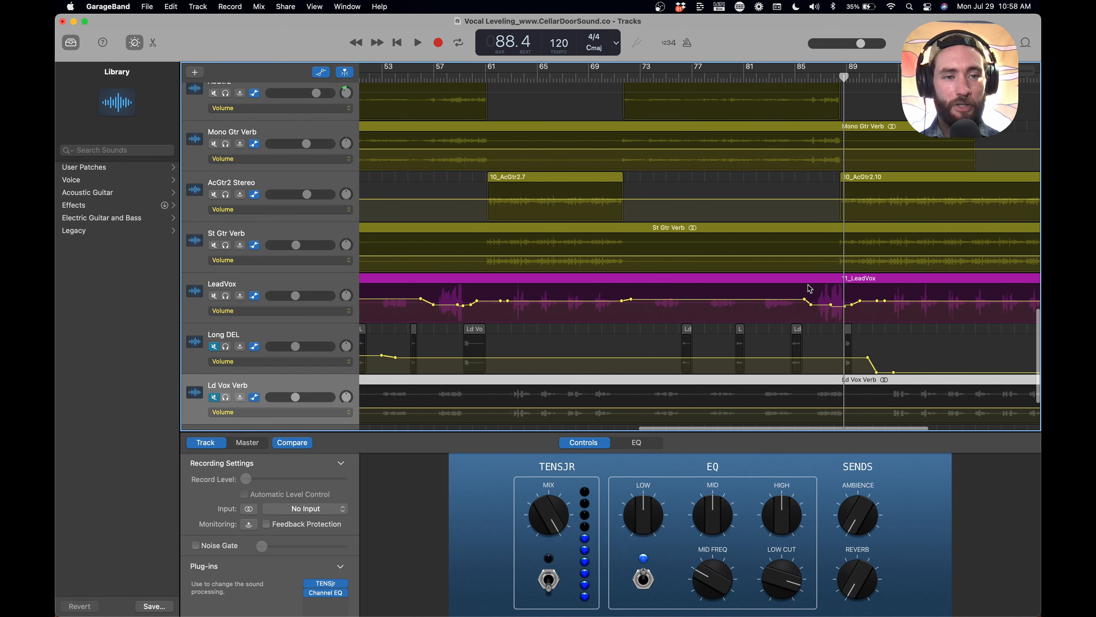
{"action": "scroll", "coordinate": [813, 300], "scroll_direction": "right", "scroll_amount": 5}
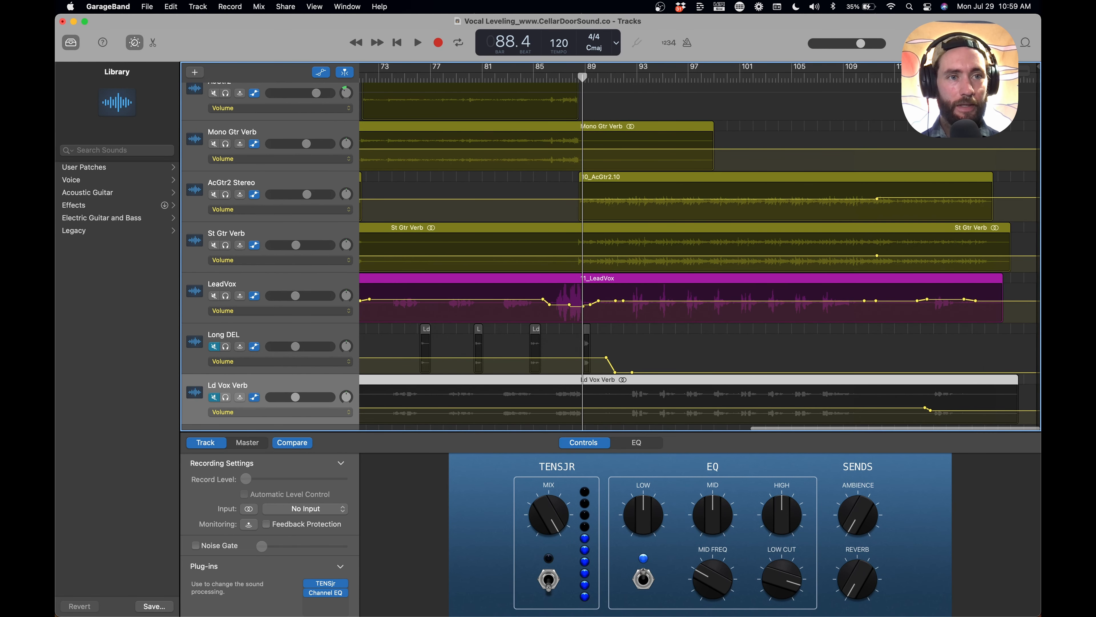
{"action": "left_click_drag", "start_coordinate": [907, 76], "coordinate": [921, 77]}
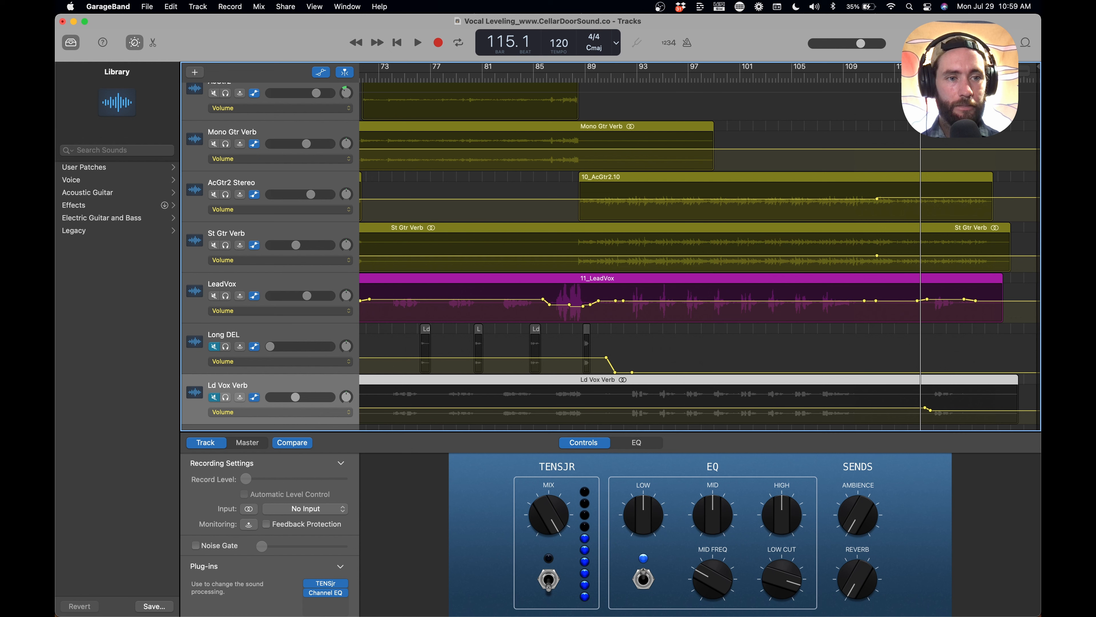
{"action": "key", "text": "space"}
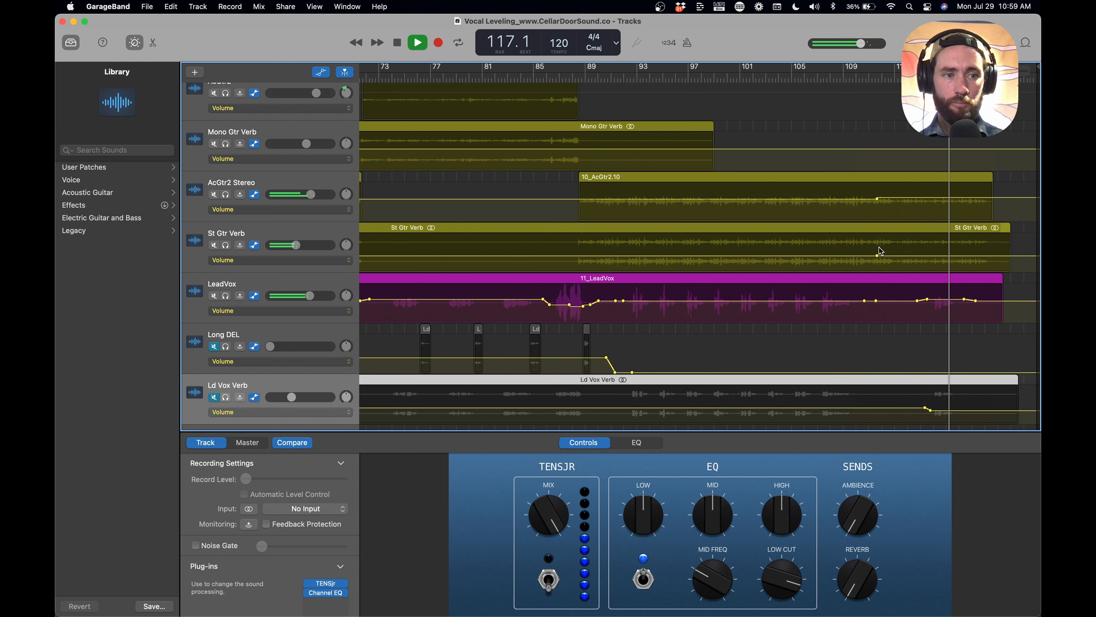
Step: Add volume points around the quiet LeadVox word between about bars 117.2 and 117.3 and raise that part slightly
{"action": "key", "text": "space"}
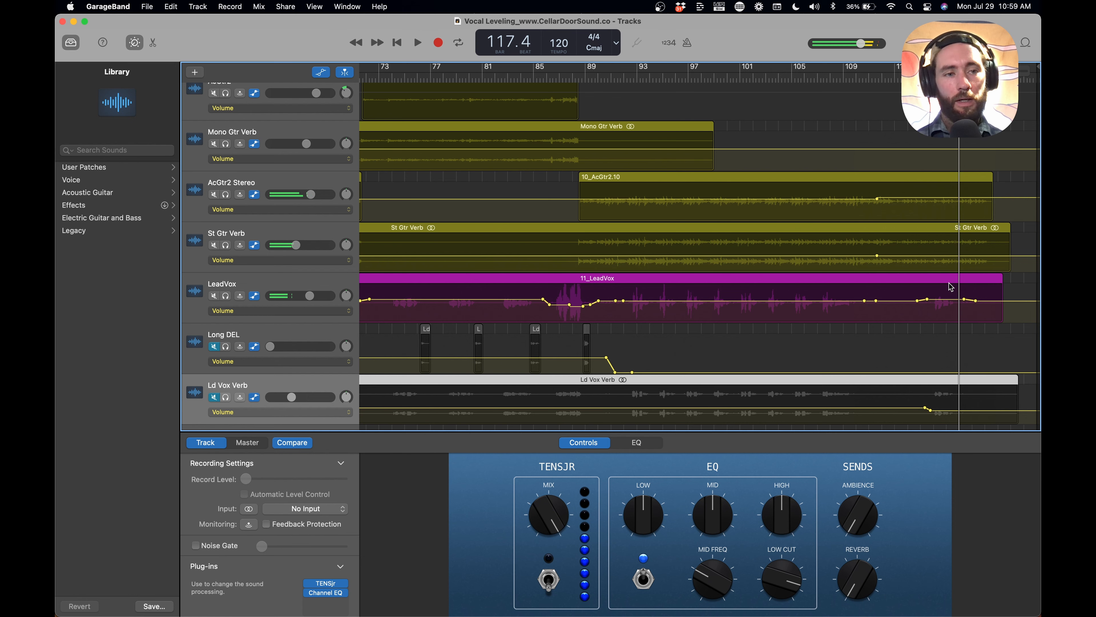
{"action": "scroll", "coordinate": [951, 287], "scroll_direction": "up", "scroll_amount": 10}
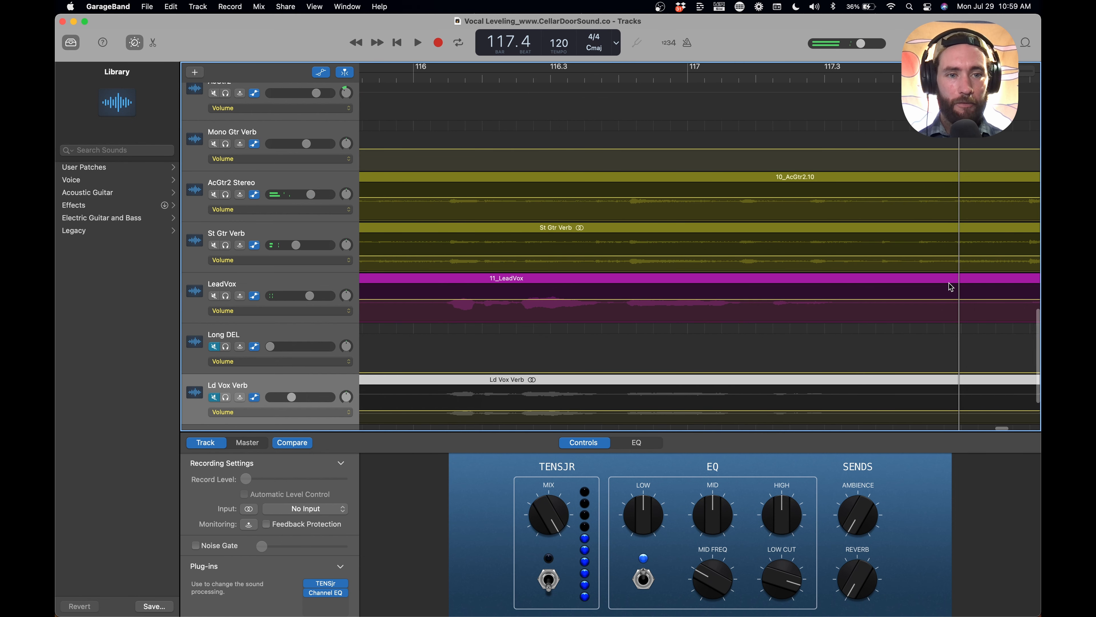
{"action": "left_click", "coordinate": [753, 299]}
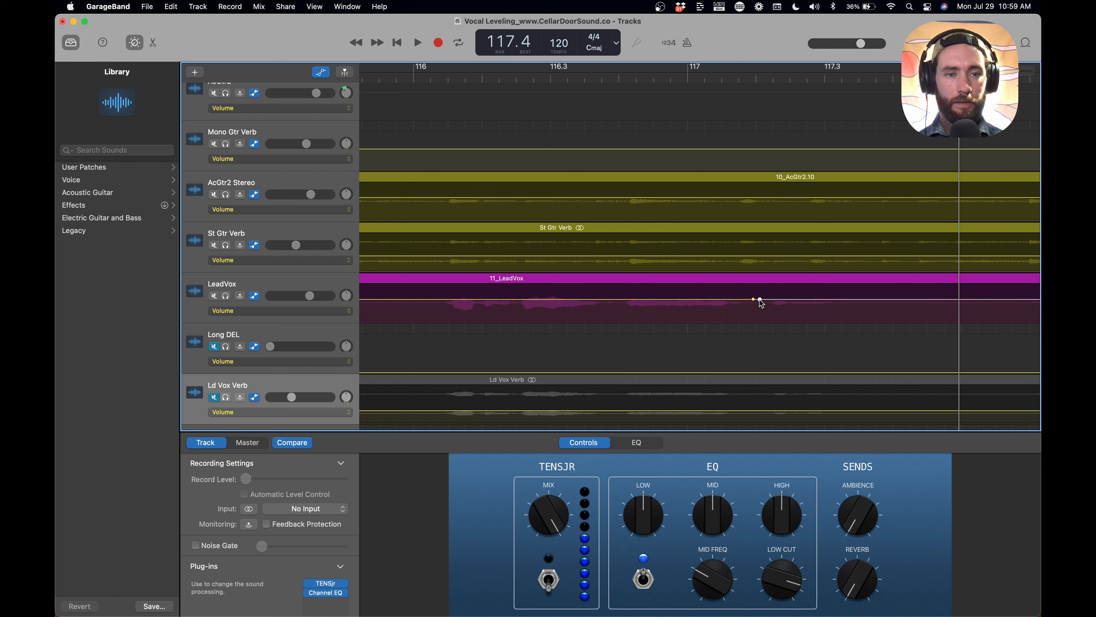
{"action": "left_click", "coordinate": [862, 300]}
{"action": "left_click_drag", "start_coordinate": [815, 302], "coordinate": [817, 300]}
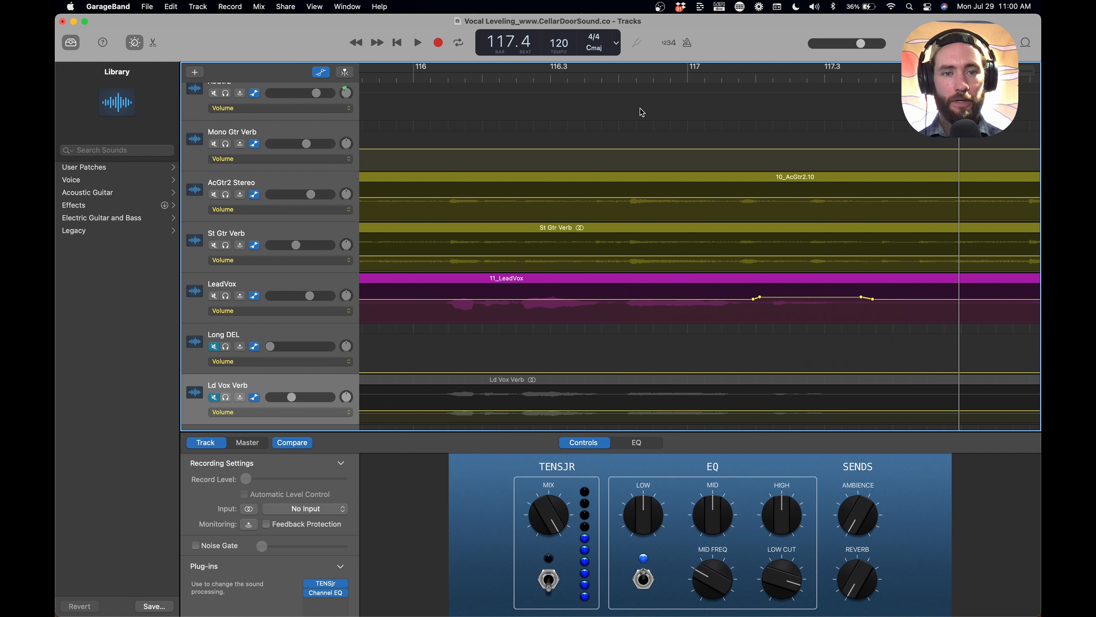
Step: Play back from about bar 116.4 to check the raised LeadVox word
{"action": "left_click", "coordinate": [617, 75]}
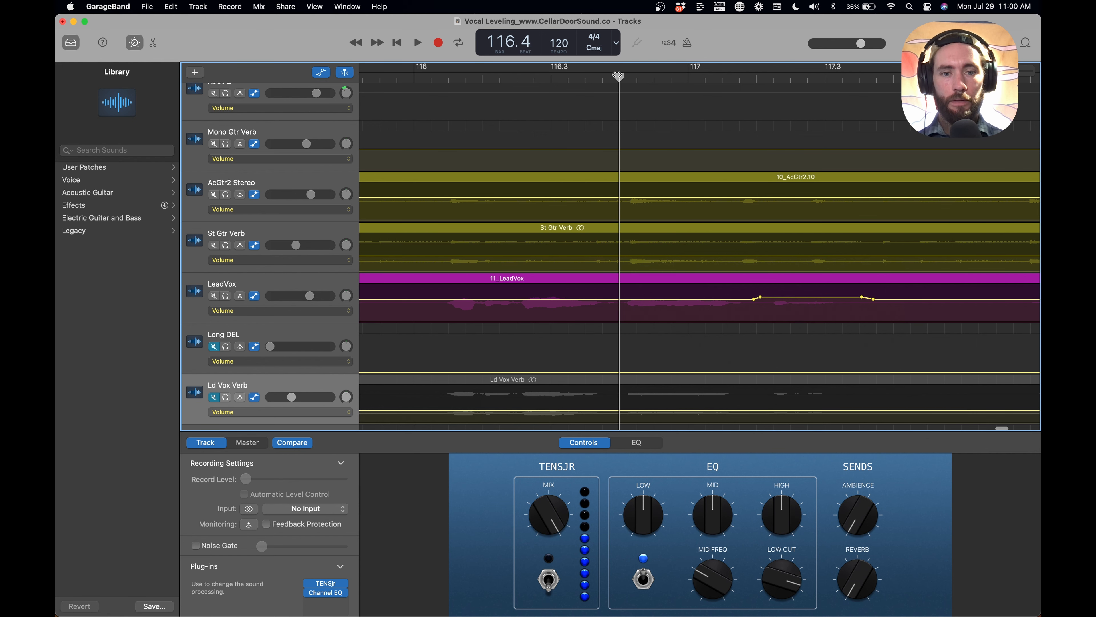
{"action": "key", "text": "space"}
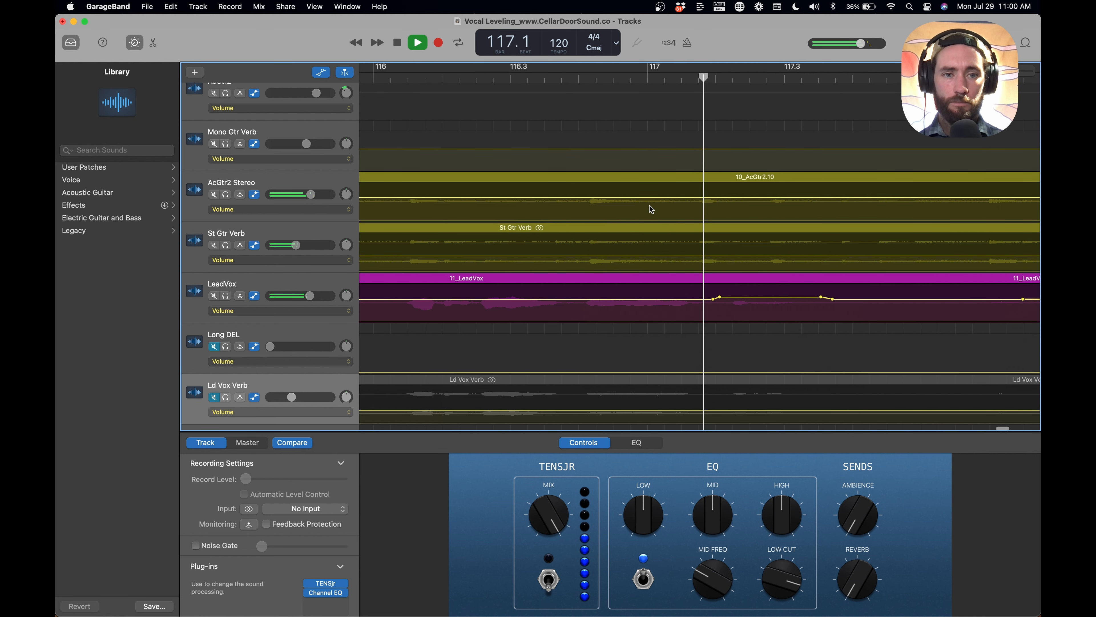
{"action": "right_click", "coordinate": [621, 85]}
{"action": "key", "text": "Escape"}
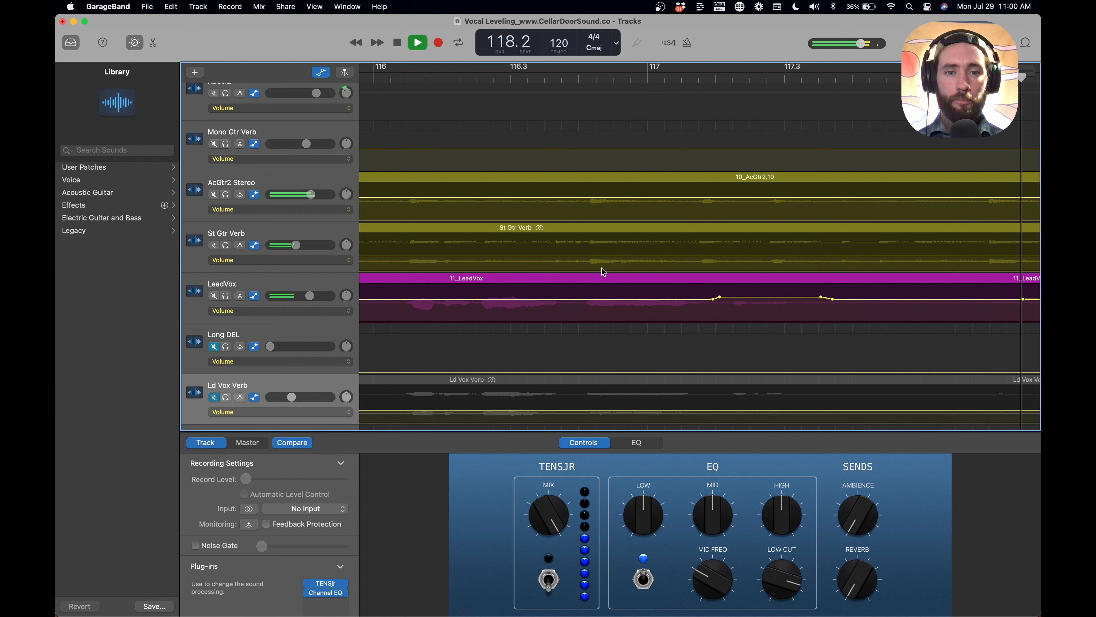
{"action": "key", "text": "space"}
Step: Solo the LeadVox track and select it with its whole region
{"action": "key", "text": "super+Left"}
{"action": "key", "text": "super+Left"}
{"action": "key", "text": "super+Left"}
{"action": "key", "text": "super+Left"}
{"action": "key", "text": "super+Left"}
{"action": "key", "text": "super+Left"}
{"action": "key", "text": "super+Left"}
{"action": "key", "text": "super+Left"}
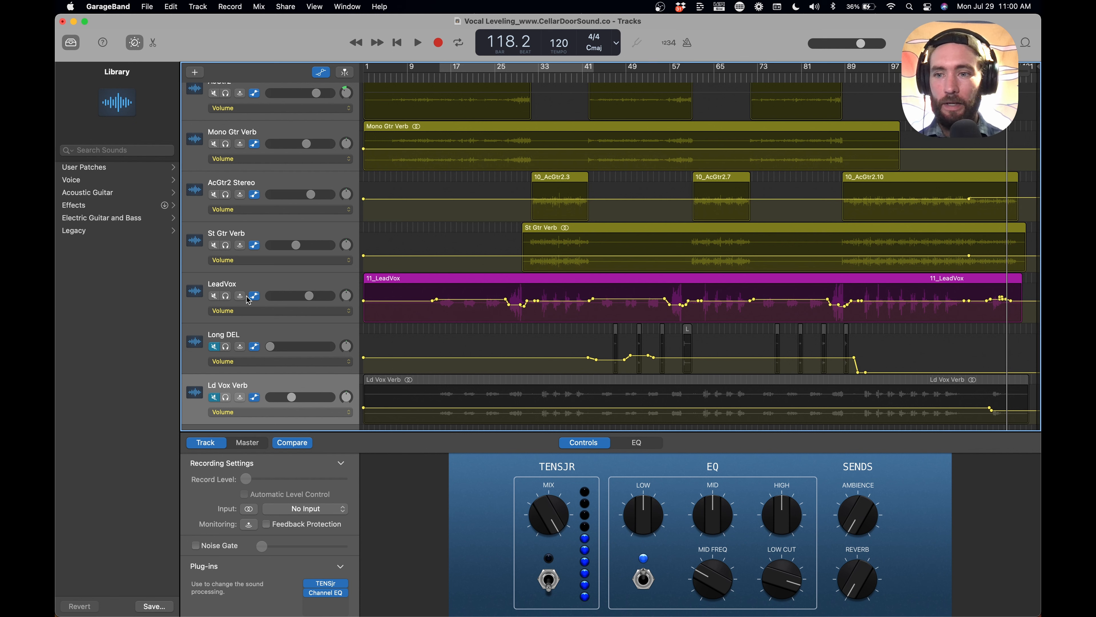
{"action": "left_click", "coordinate": [226, 297]}
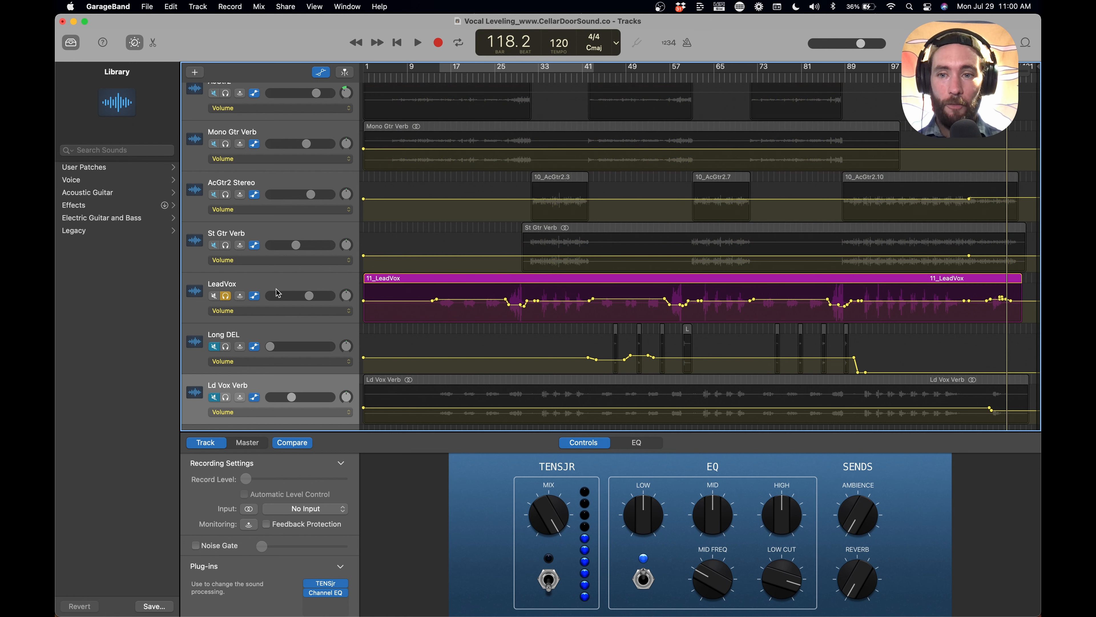
{"action": "left_click", "coordinate": [289, 289]}
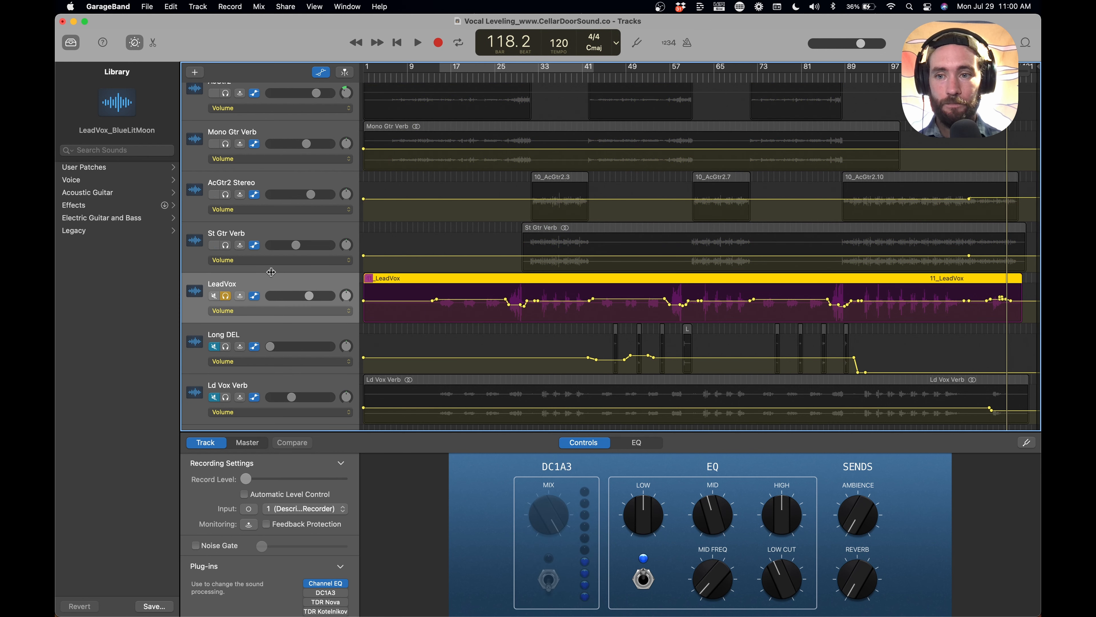
Step: Turn on the cycle area and stretch it from bar 1 to the end of the LeadVox region
{"action": "left_click", "coordinate": [476, 73]}
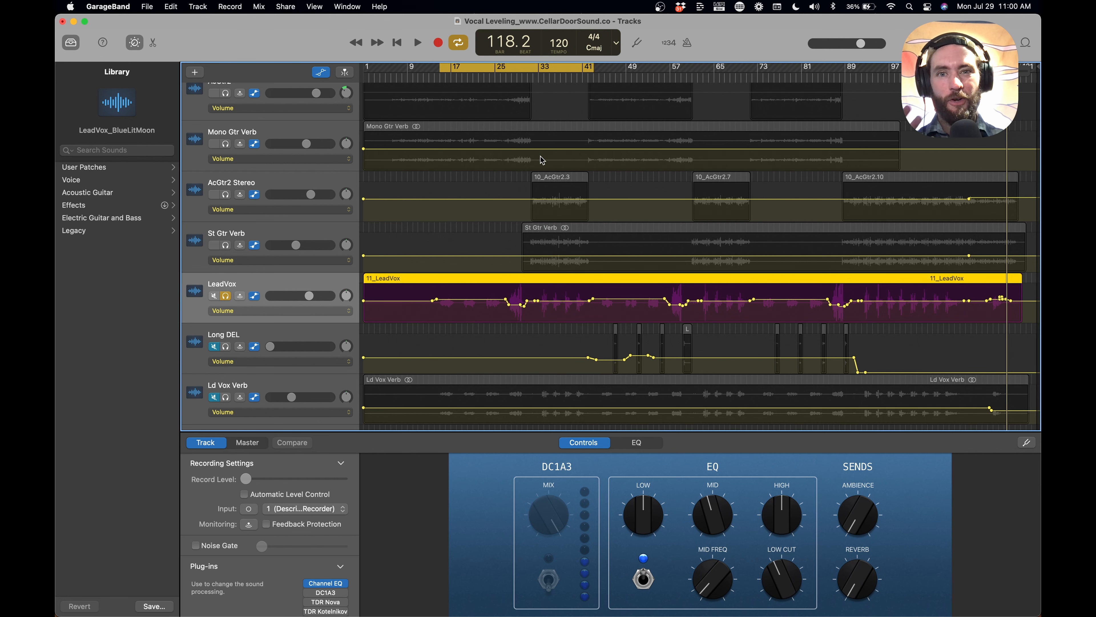
{"action": "left_click_drag", "start_coordinate": [440, 68], "coordinate": [358, 67]}
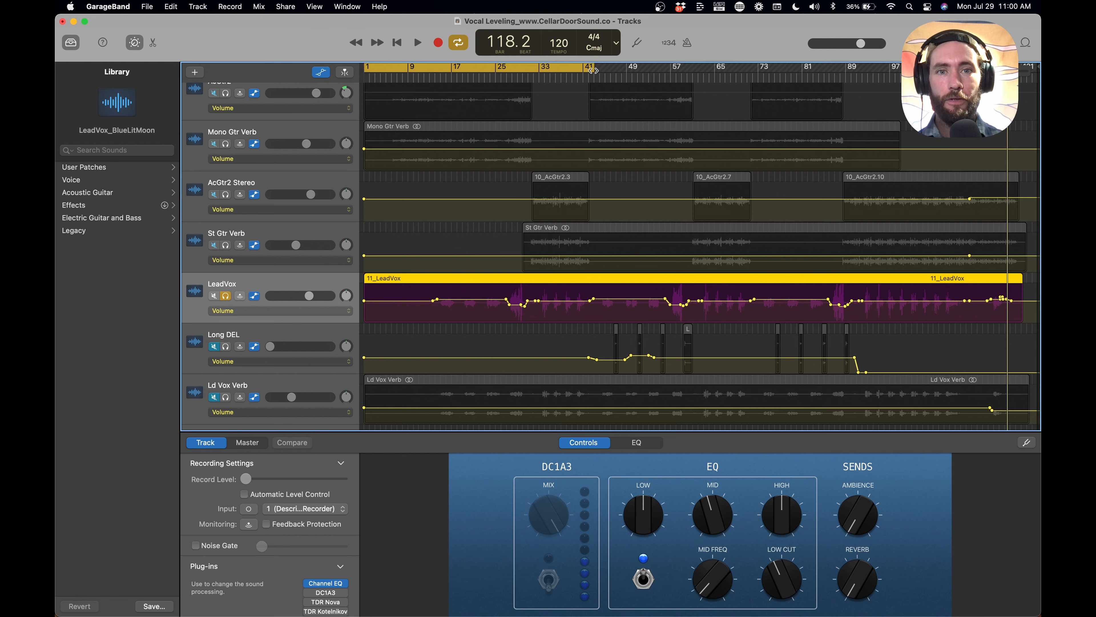
{"action": "left_click_drag", "start_coordinate": [592, 70], "coordinate": [1023, 81]}
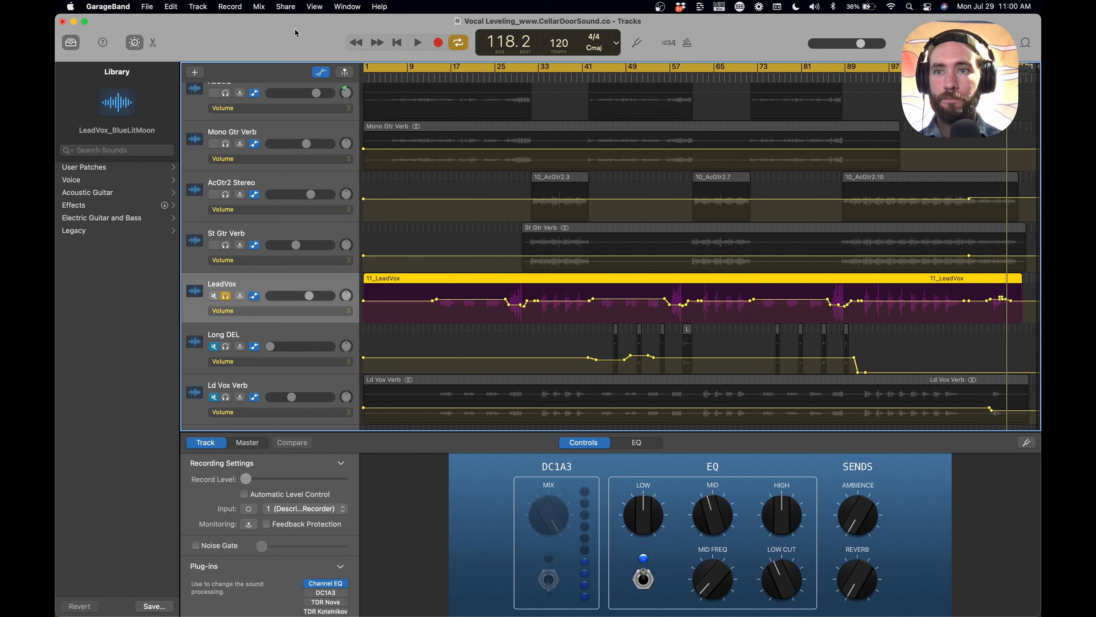
Step: Export the soloed vocal to the Downloads folder as an uncompressed 24-bit WAVE file named Level Vocal
{"action": "left_click", "coordinate": [286, 6]}
{"action": "left_click", "coordinate": [301, 99]}
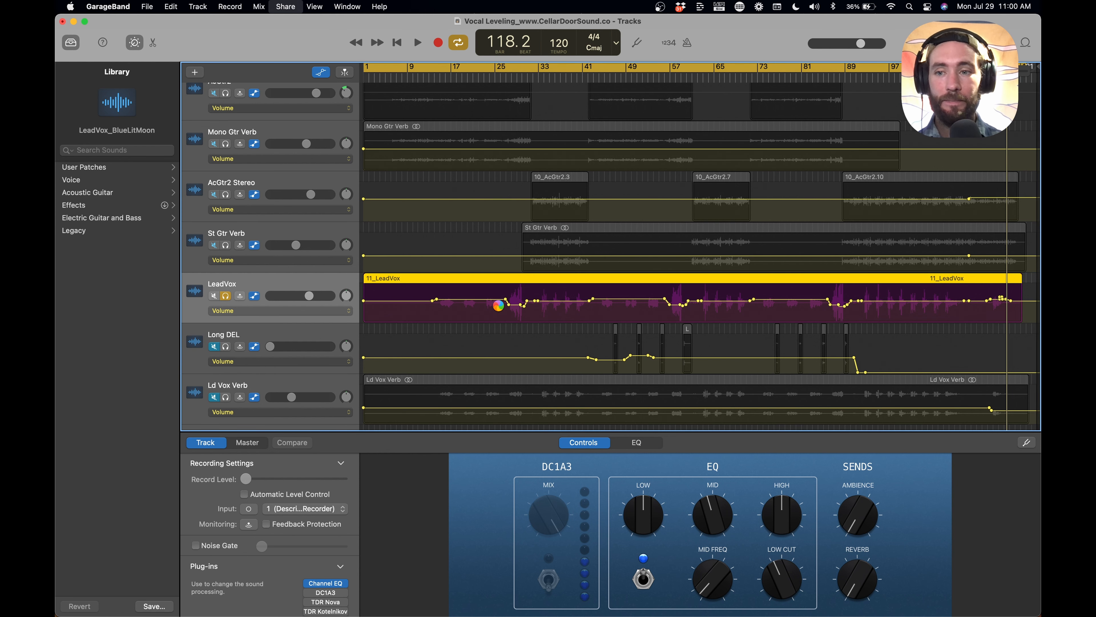
{"action": "left_click", "coordinate": [356, 235]}
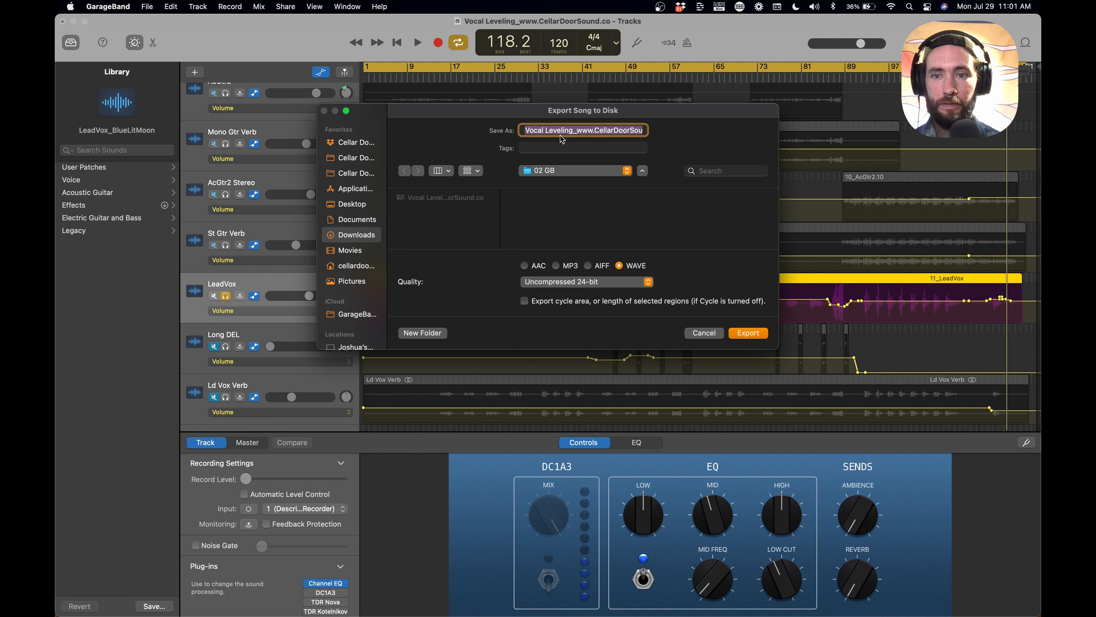
{"action": "type", "text": "Lev"}
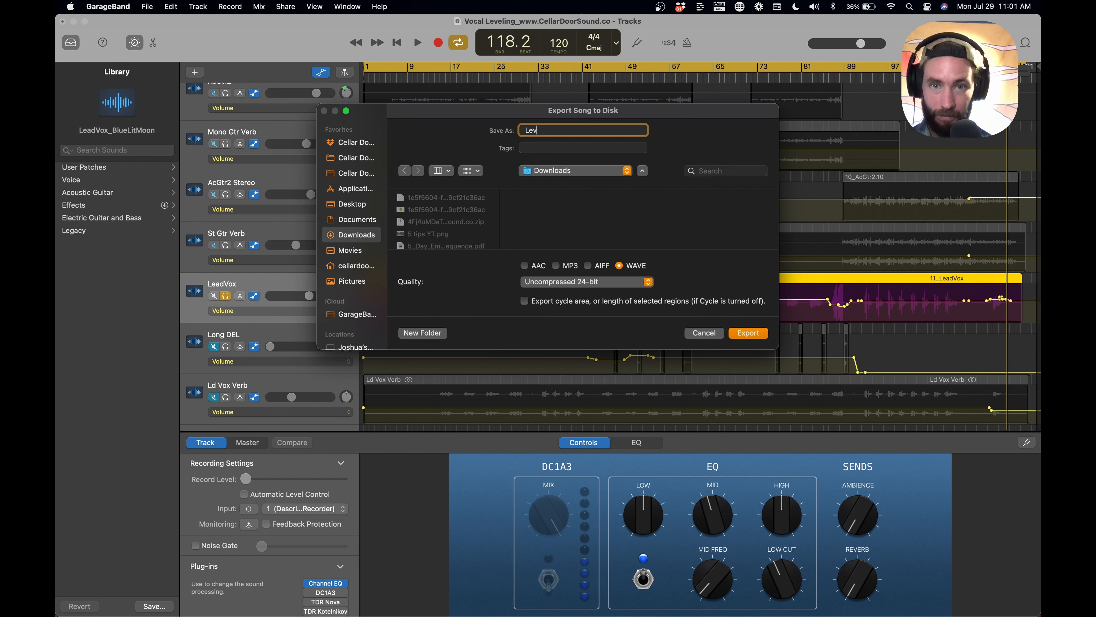
{"action": "type", "text": "elled Voc"}
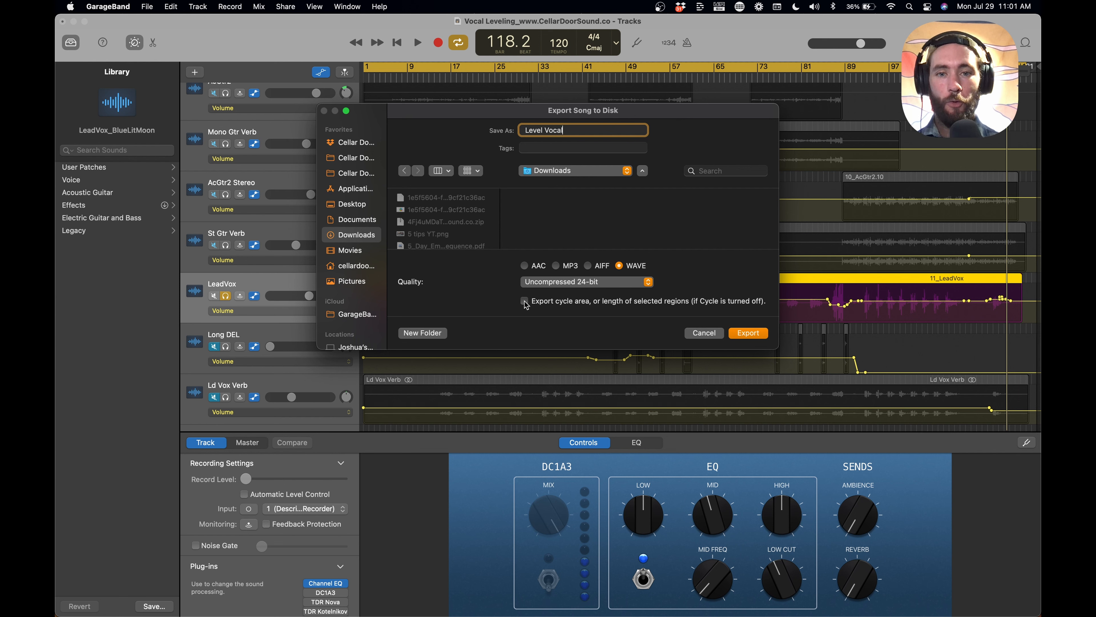
{"action": "left_click", "coordinate": [748, 333]}
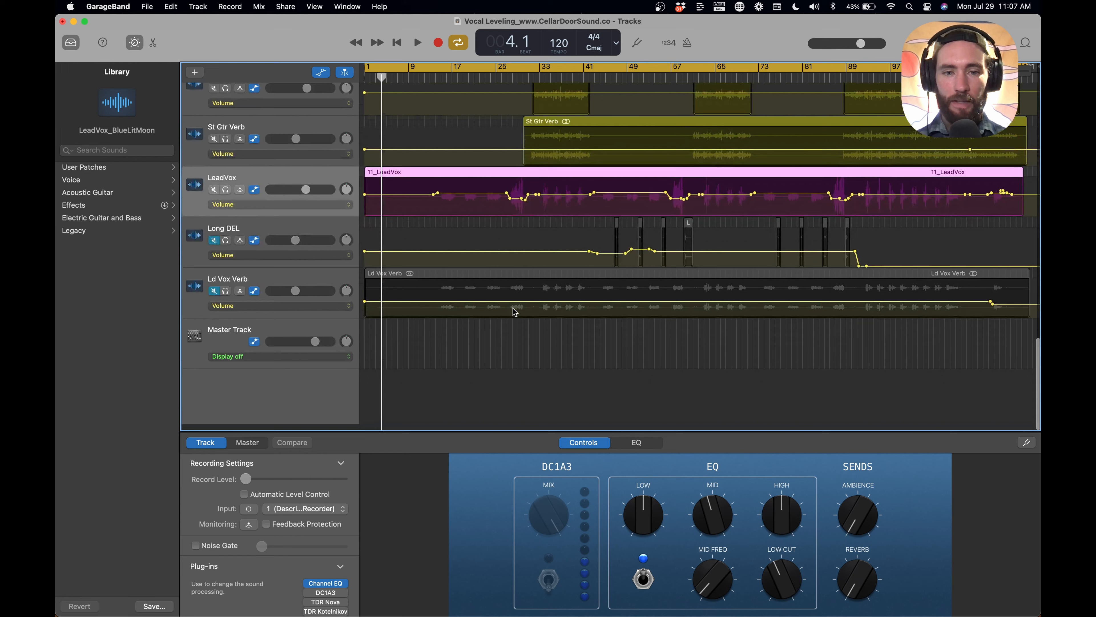
Step: Import the exported Level Vocal file as a new track and move it directly below LeadVox
{"action": "scroll", "coordinate": [515, 312], "scroll_direction": "up", "scroll_amount": 1}
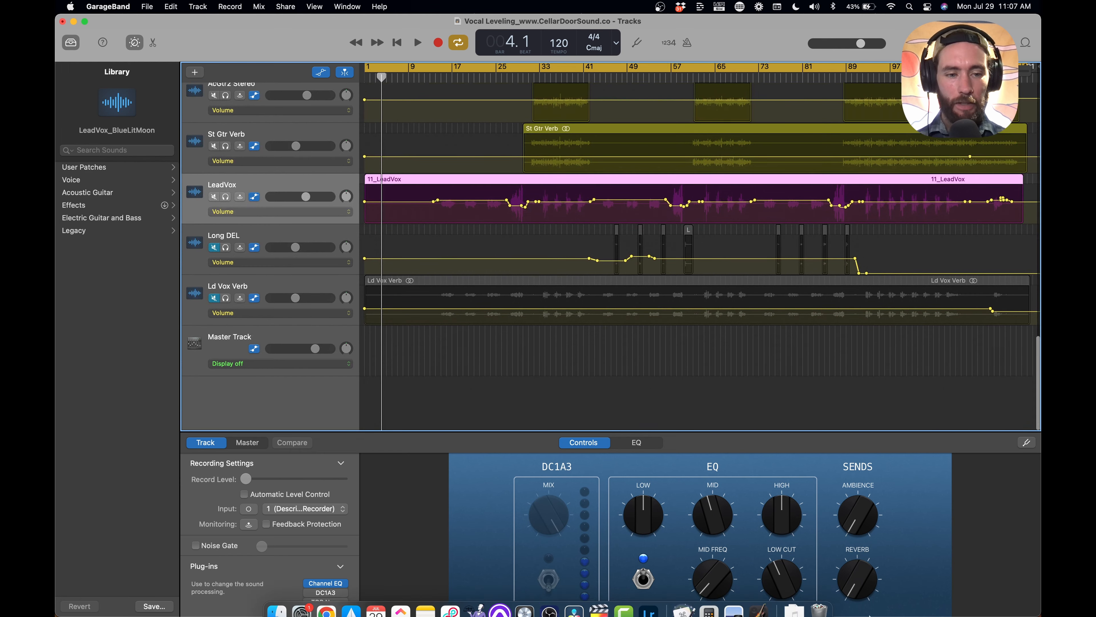
{"action": "left_click", "coordinate": [794, 598]}
{"action": "left_click_drag", "start_coordinate": [791, 559], "coordinate": [361, 391]}
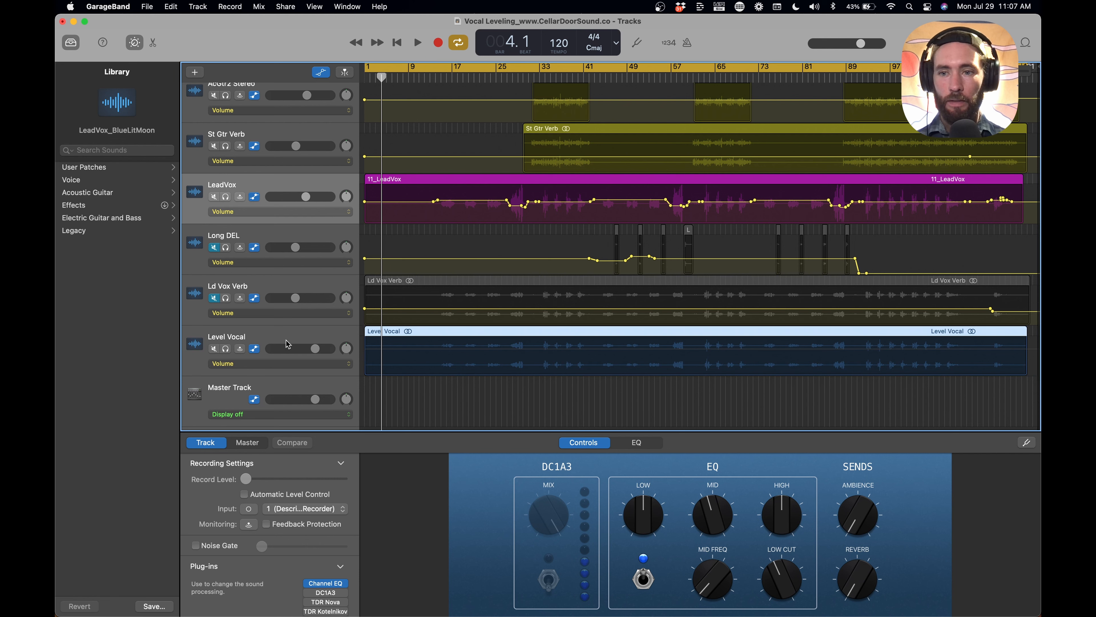
{"action": "left_click_drag", "start_coordinate": [270, 332], "coordinate": [279, 234]}
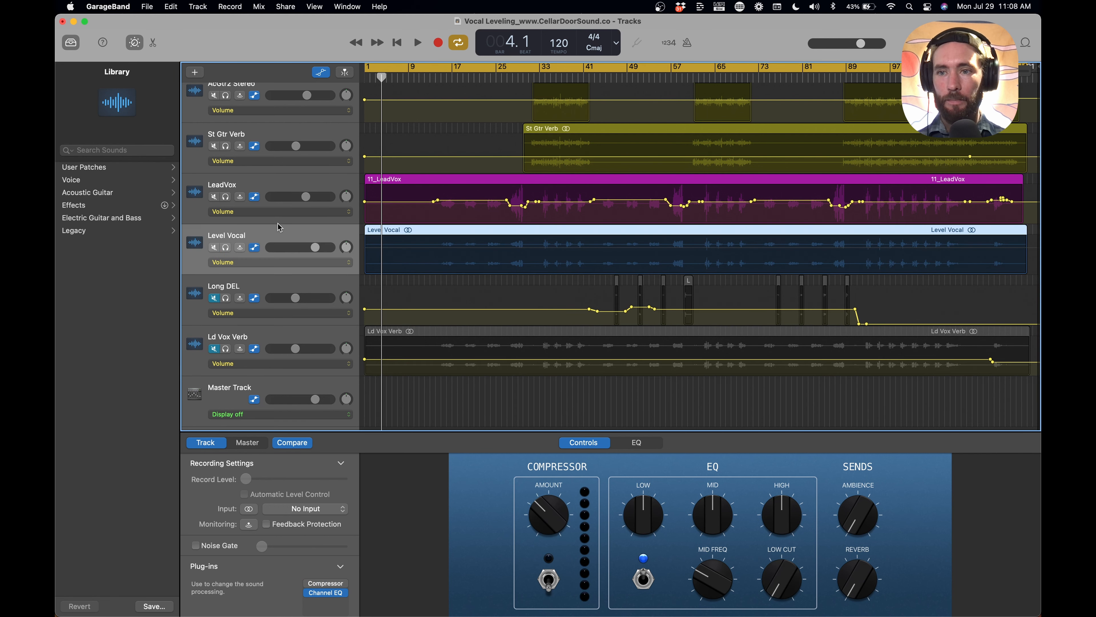
Step: Compare the Level Vocal waveform with the original LeadVox waveform along the whole song, especially at the loud phrases
{"action": "key", "text": "super+Right"}
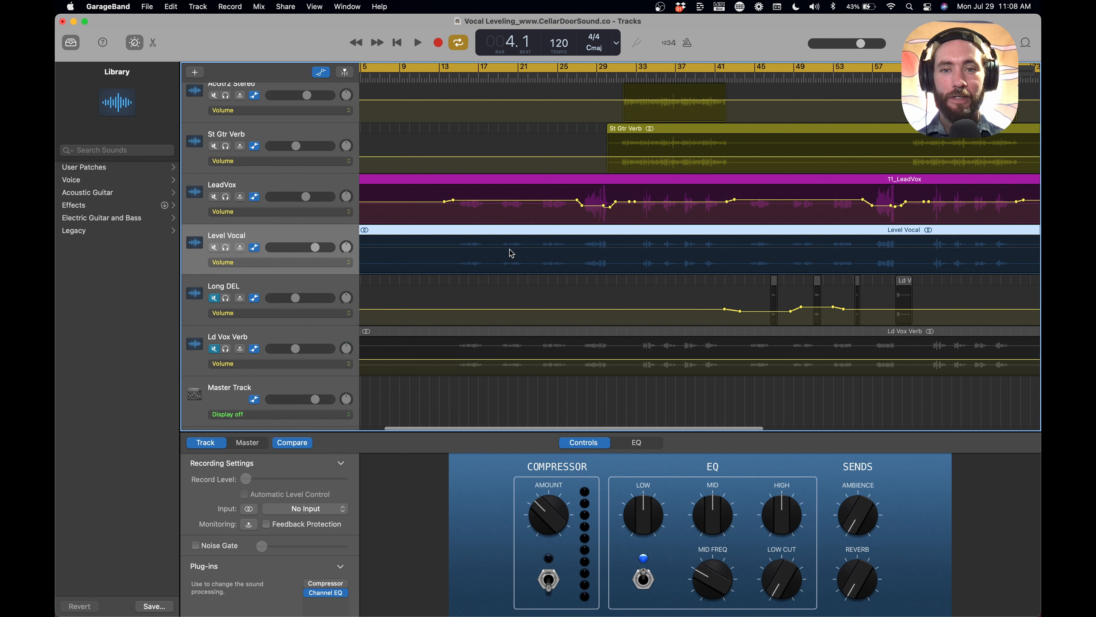
{"action": "scroll", "coordinate": [540, 249], "scroll_direction": "right", "scroll_amount": 5}
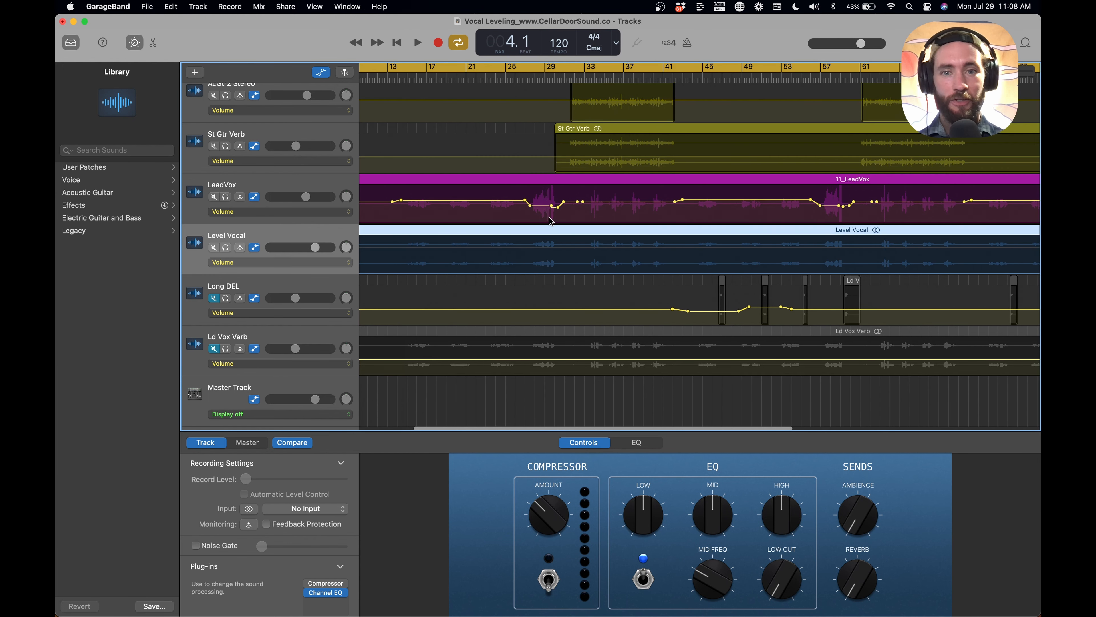
{"action": "scroll", "coordinate": [555, 239], "scroll_direction": "right", "scroll_amount": 5}
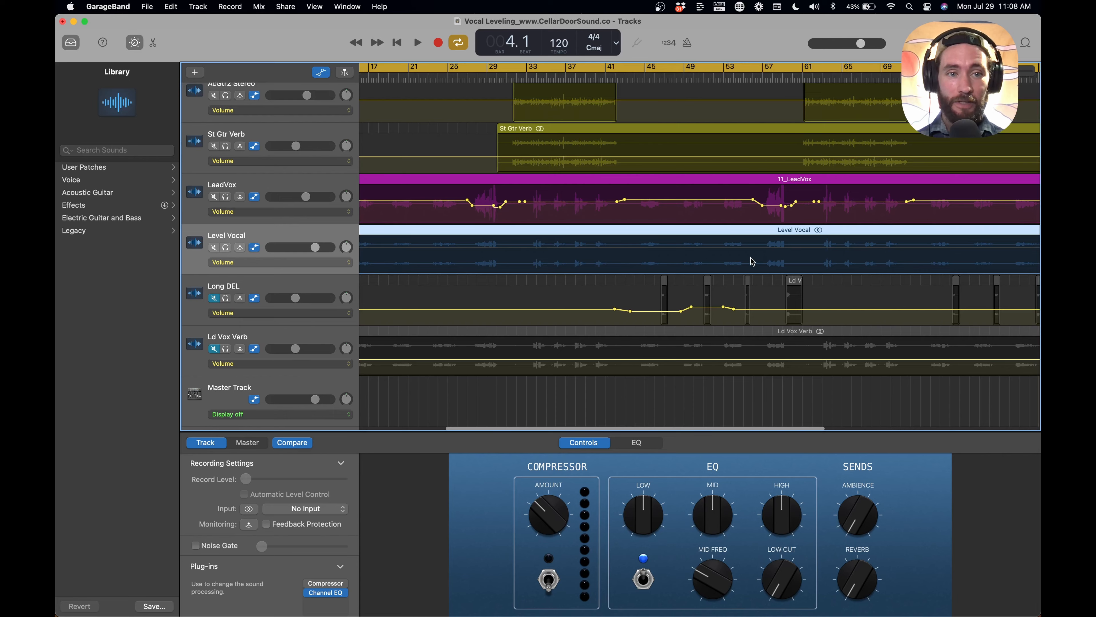
{"action": "scroll", "coordinate": [799, 267], "scroll_direction": "right", "scroll_amount": 15}
{"action": "scroll", "coordinate": [656, 247], "scroll_direction": "right", "scroll_amount": 10}
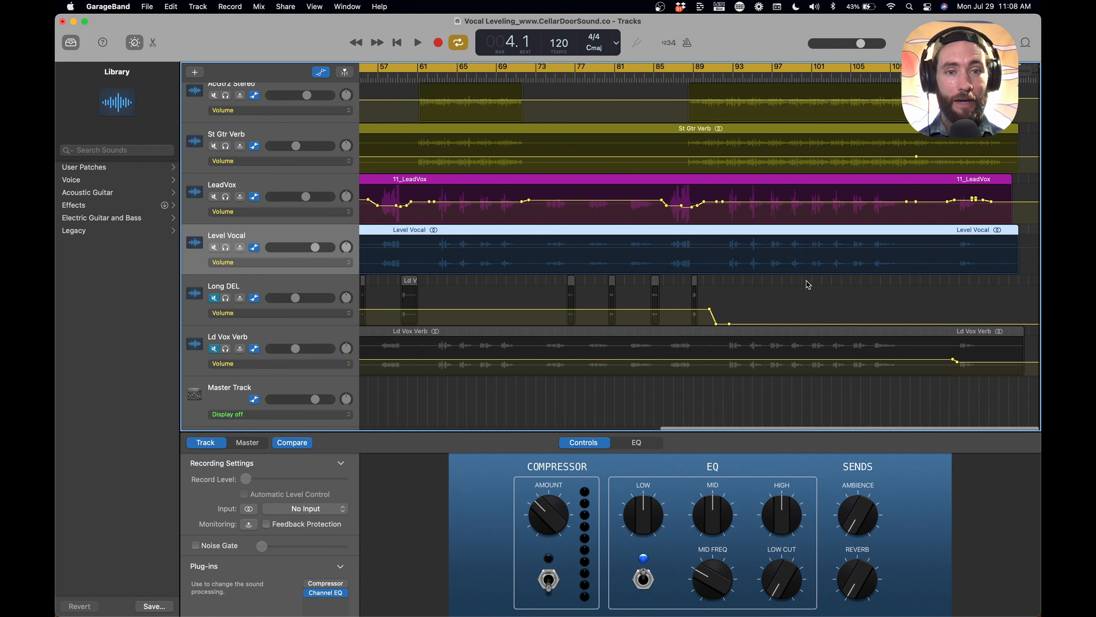
{"action": "key", "text": "super+Left"}
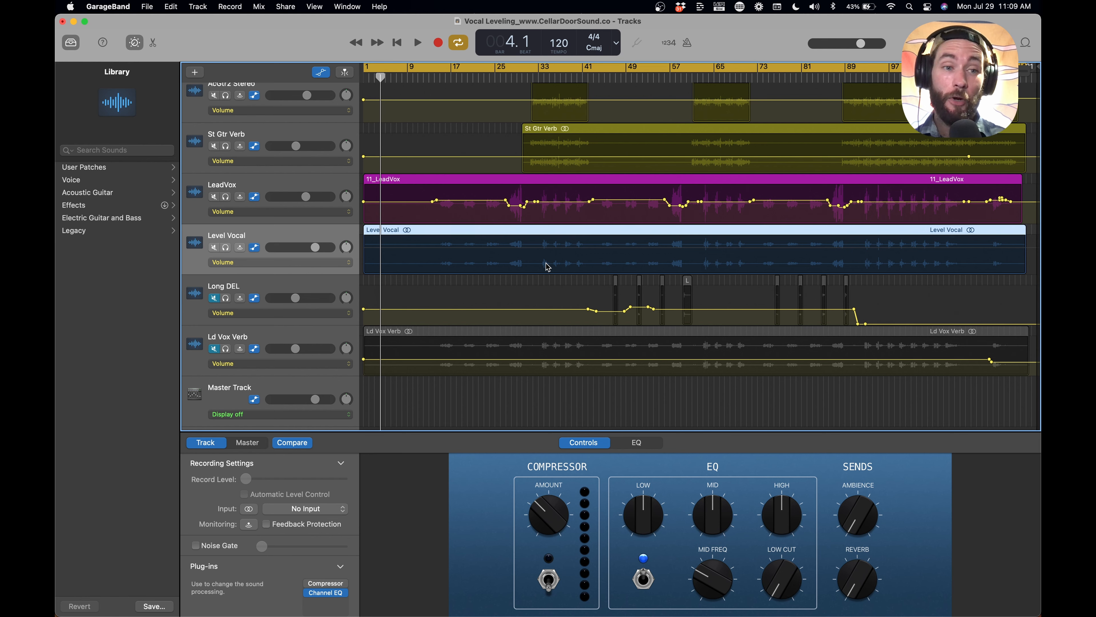
{"action": "scroll", "coordinate": [547, 267], "scroll_direction": "up", "scroll_amount": 2}
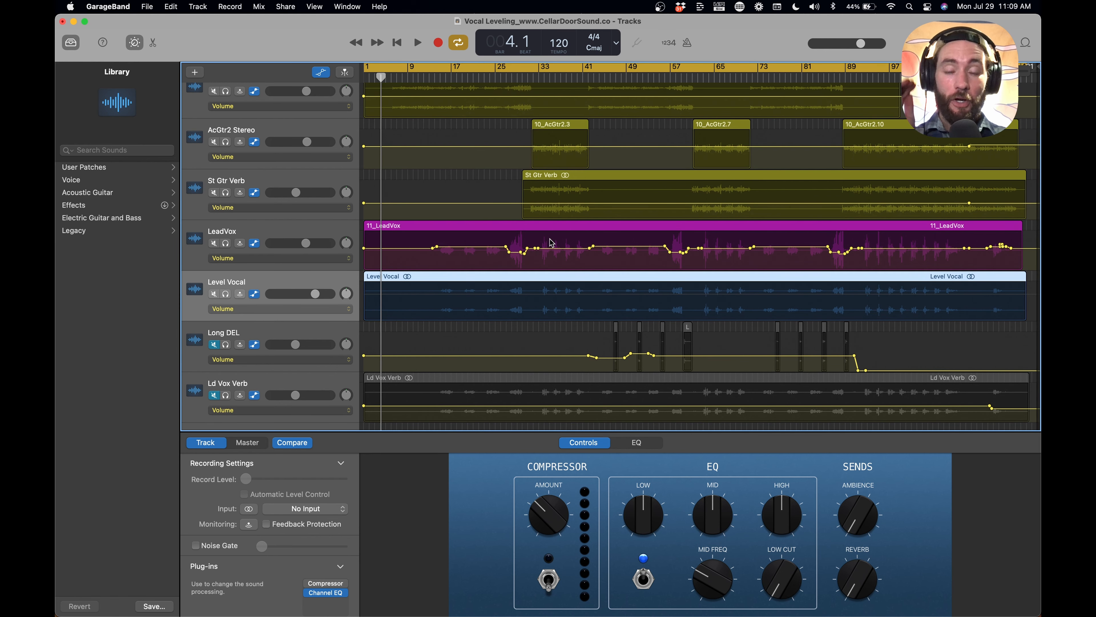